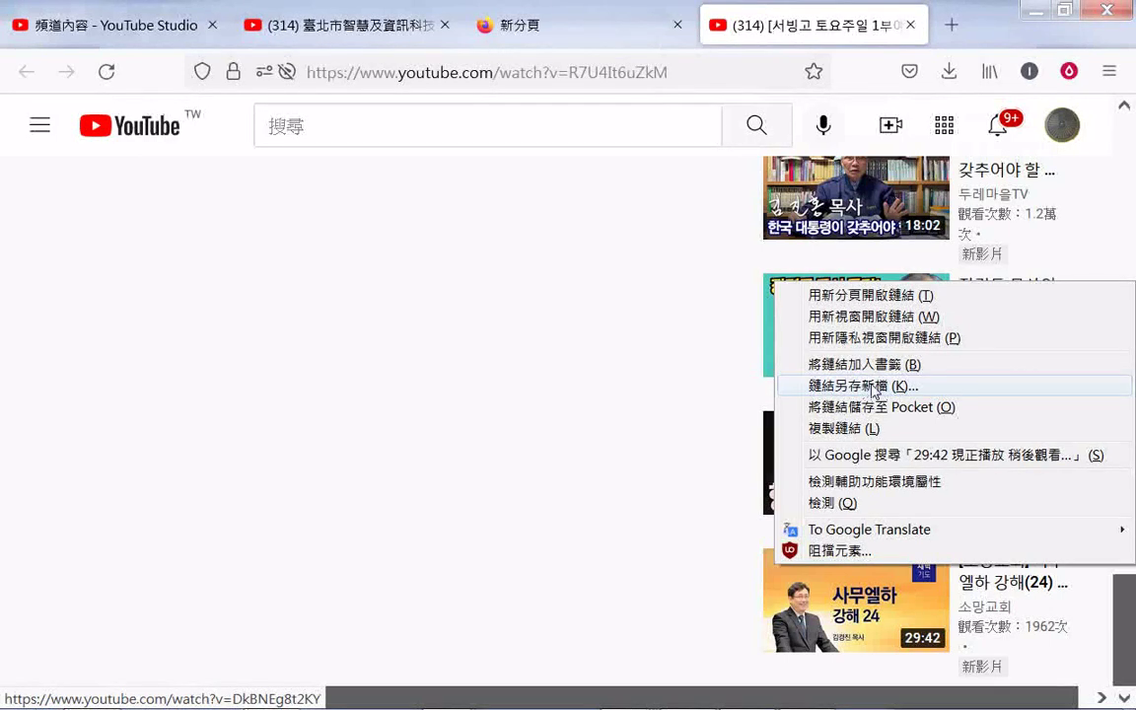
left_click(547, 495)
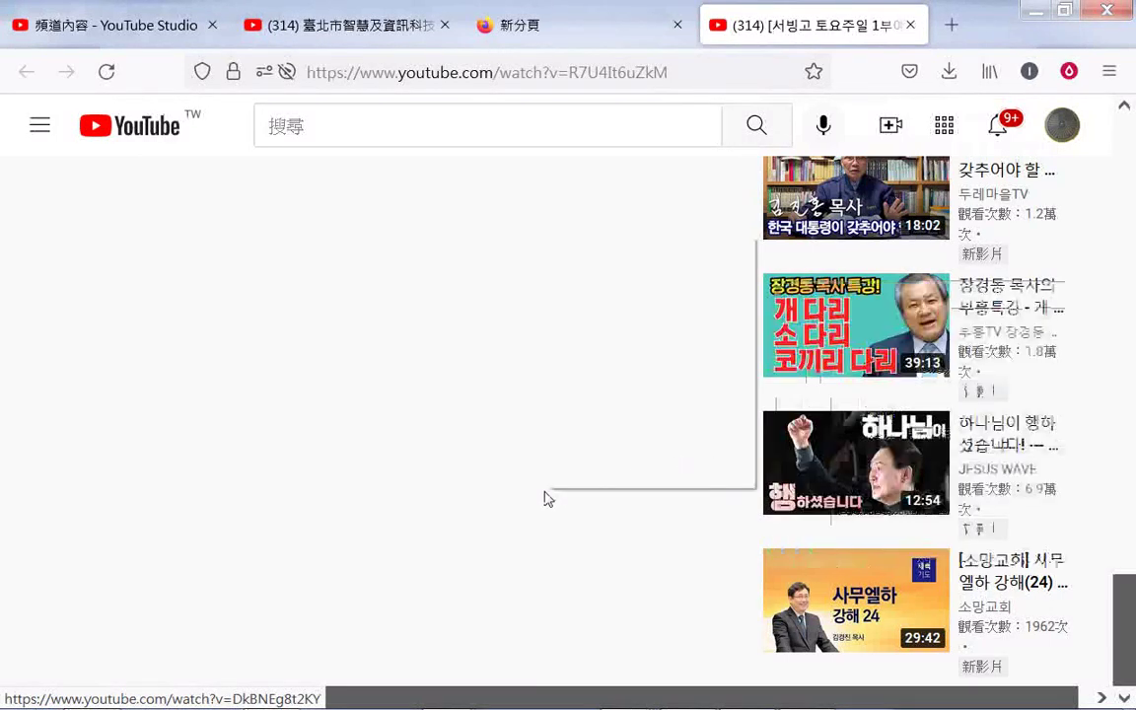
right_click(547, 489)
mouse_move(834, 557)
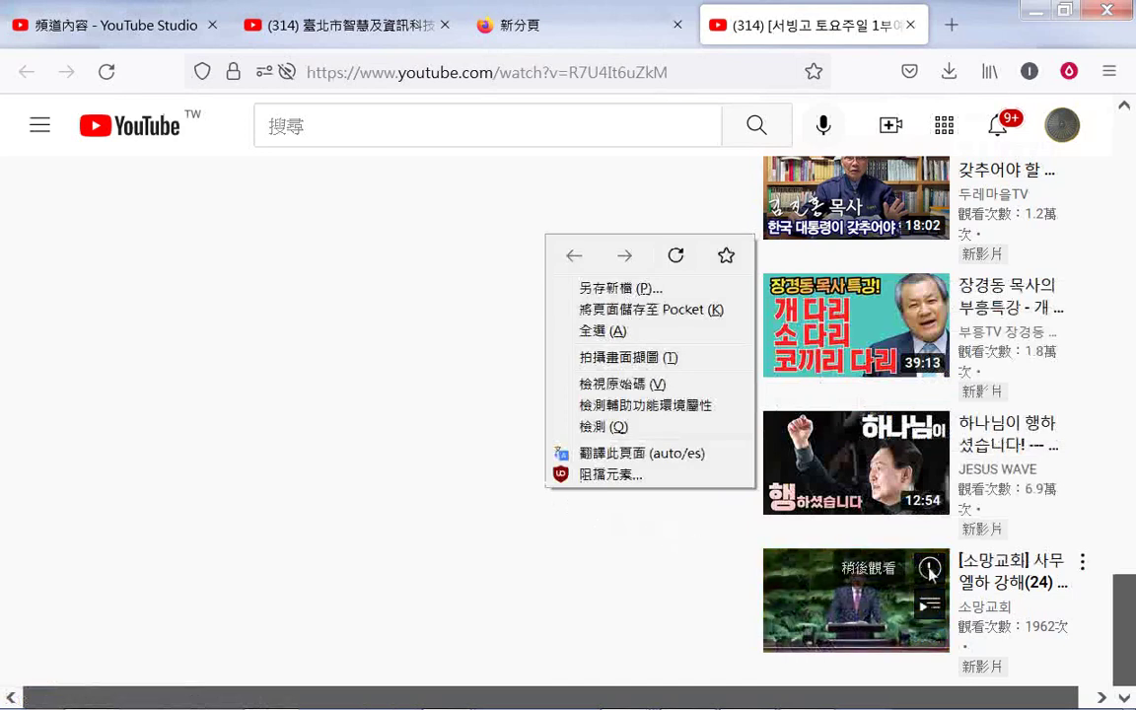
left_click(792, 522)
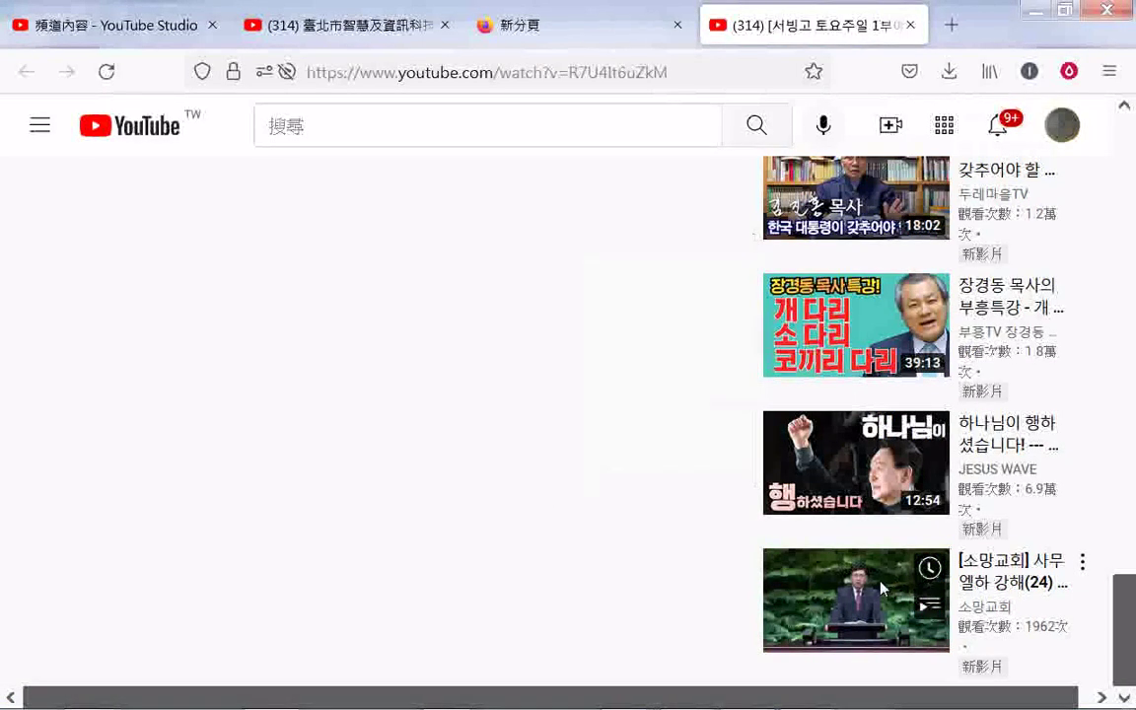
- Start a bookmark for the link of the 29:42 video and enter 20220312 as its name
right_click(775, 577)
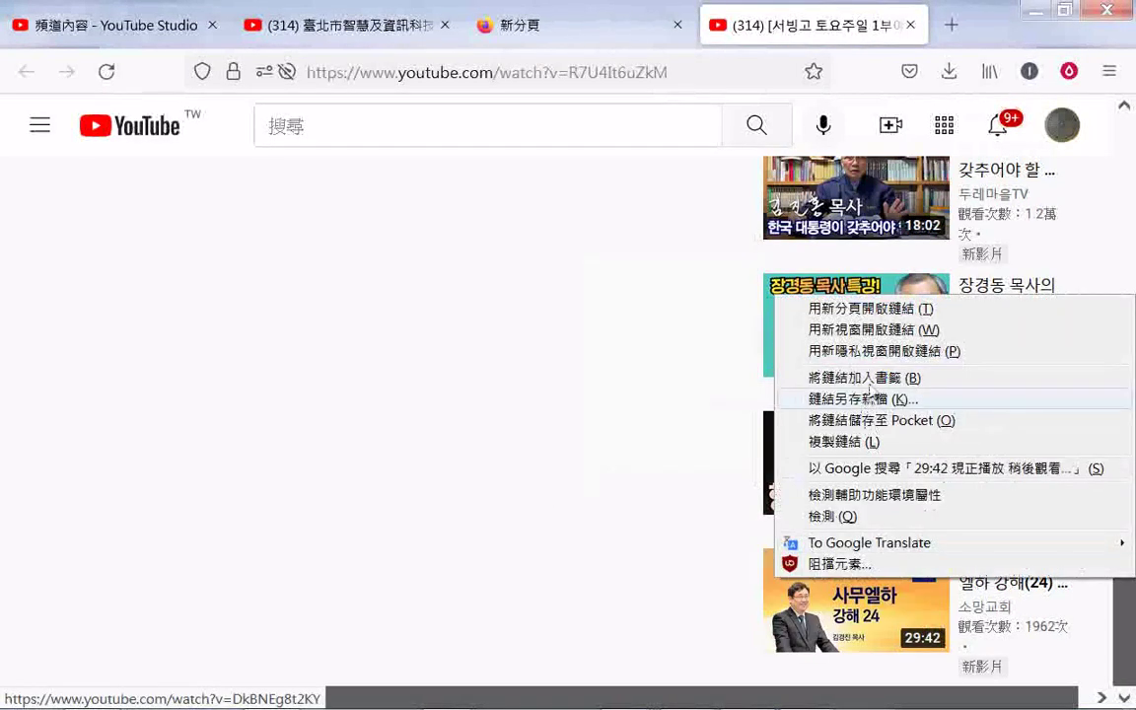
left_click(880, 379)
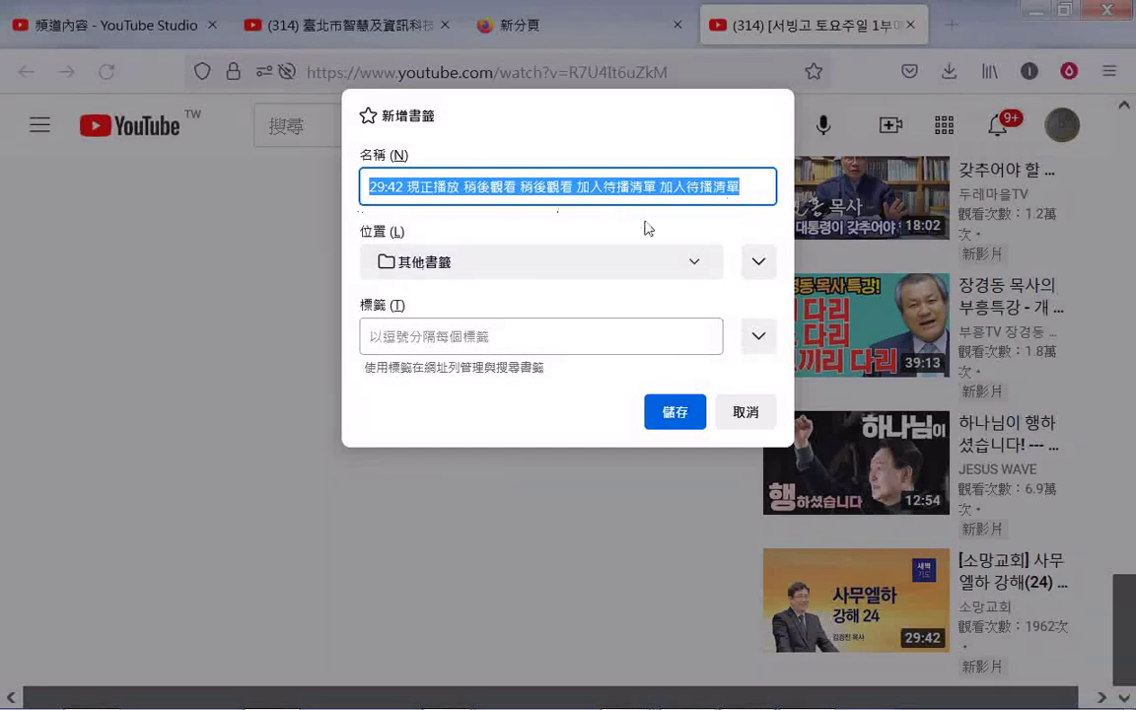
type("2022031")
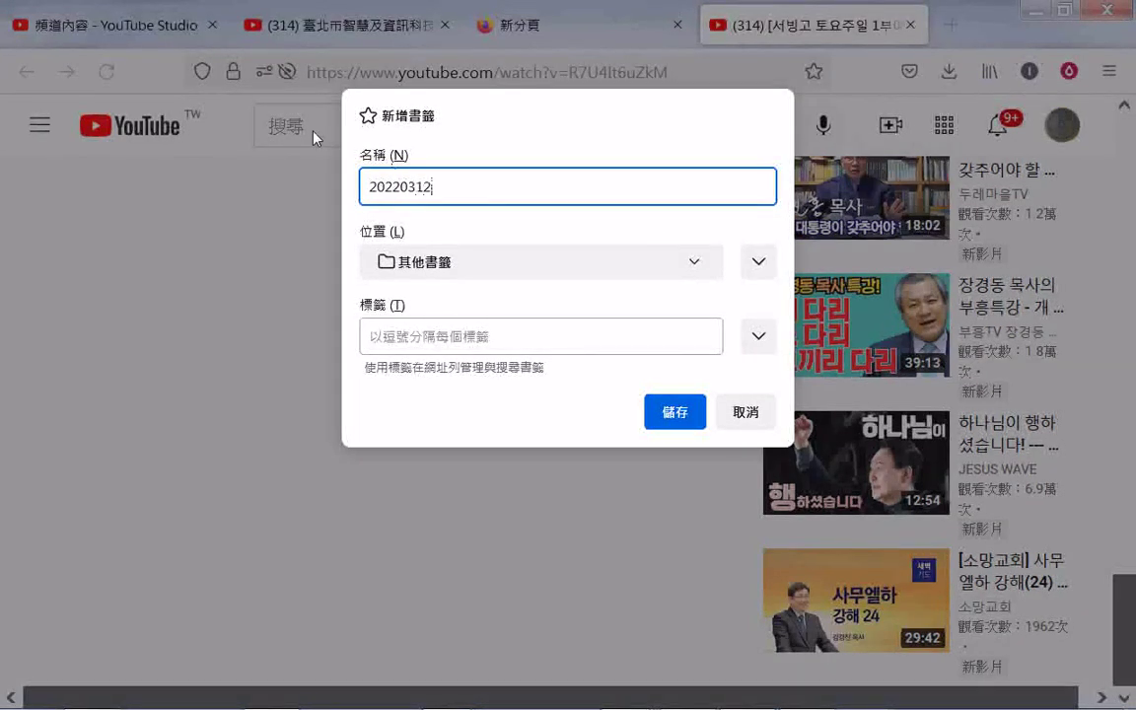
type("2")
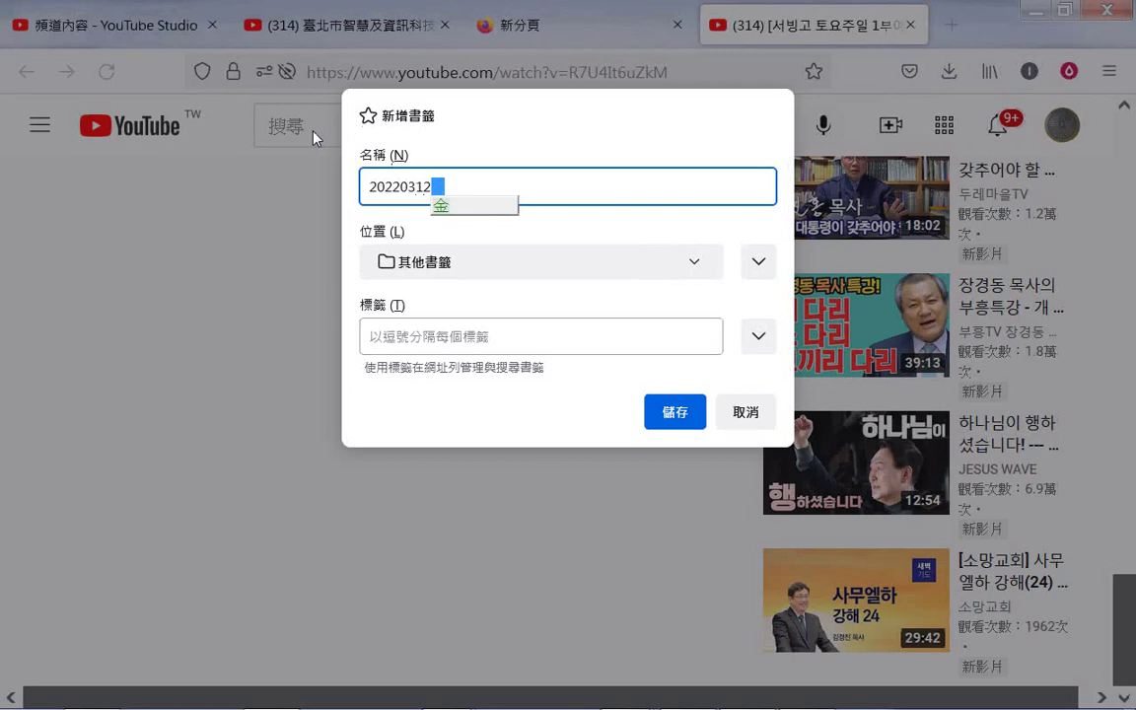
key("Escape")
type("C06")
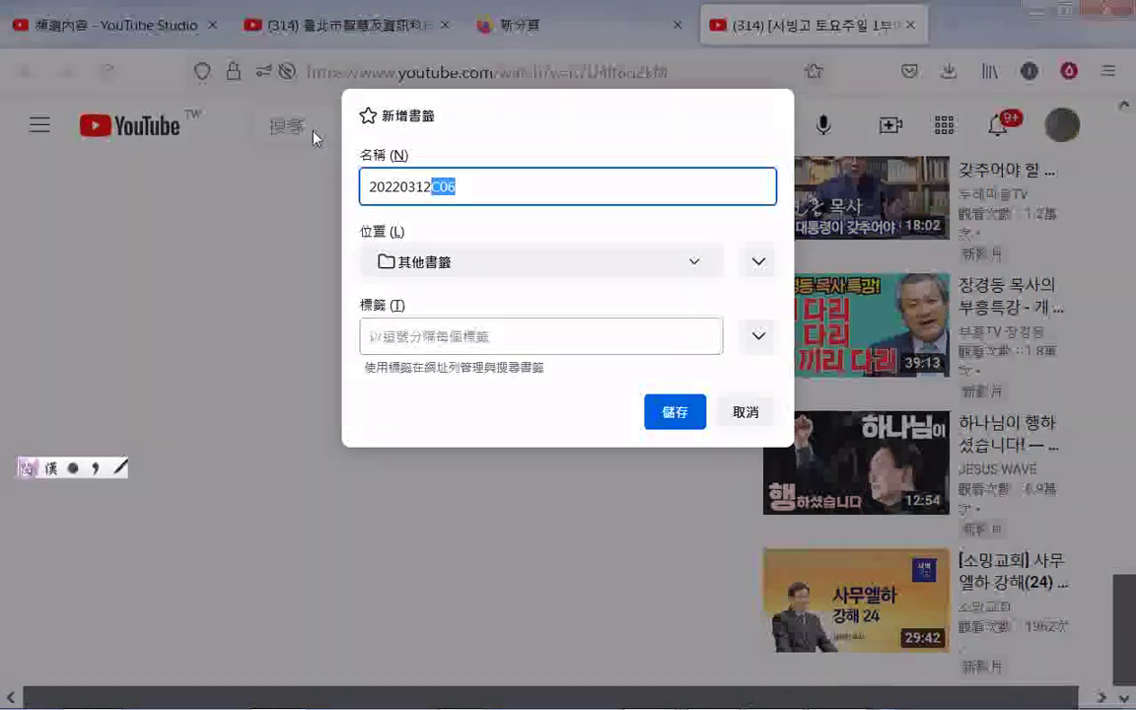
key("Escape")
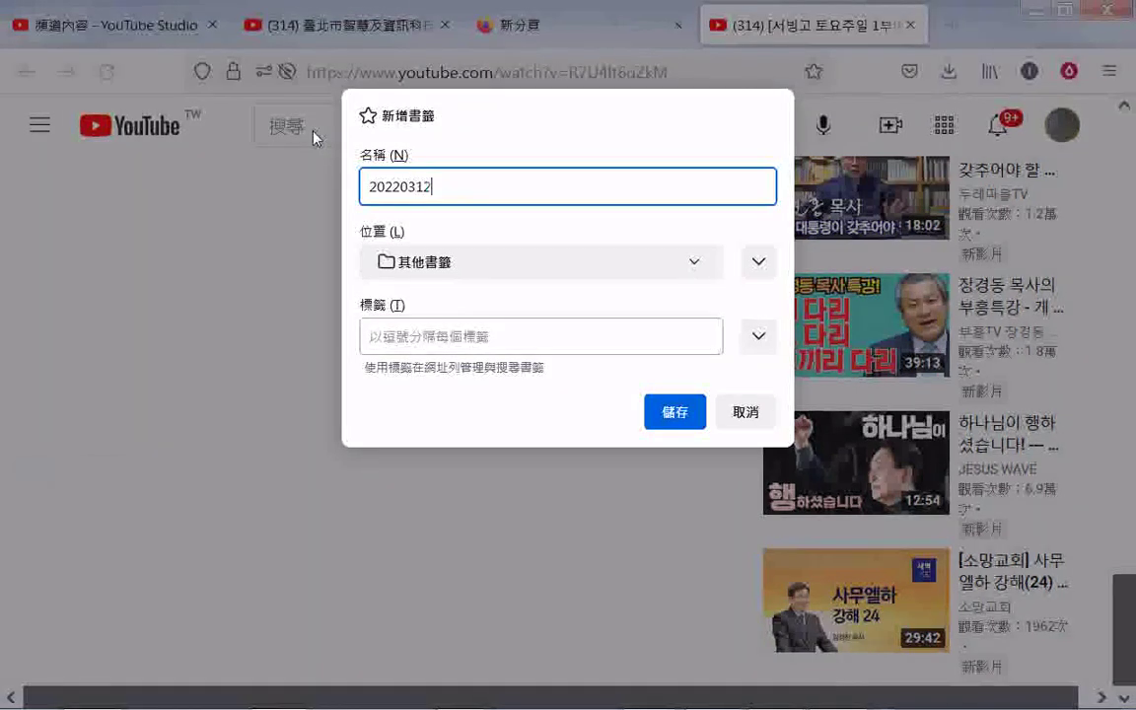
- Append 韓文影片 to the bookmark name and save the bookmark in 其他書籤
type("ㄈˊㄎ")
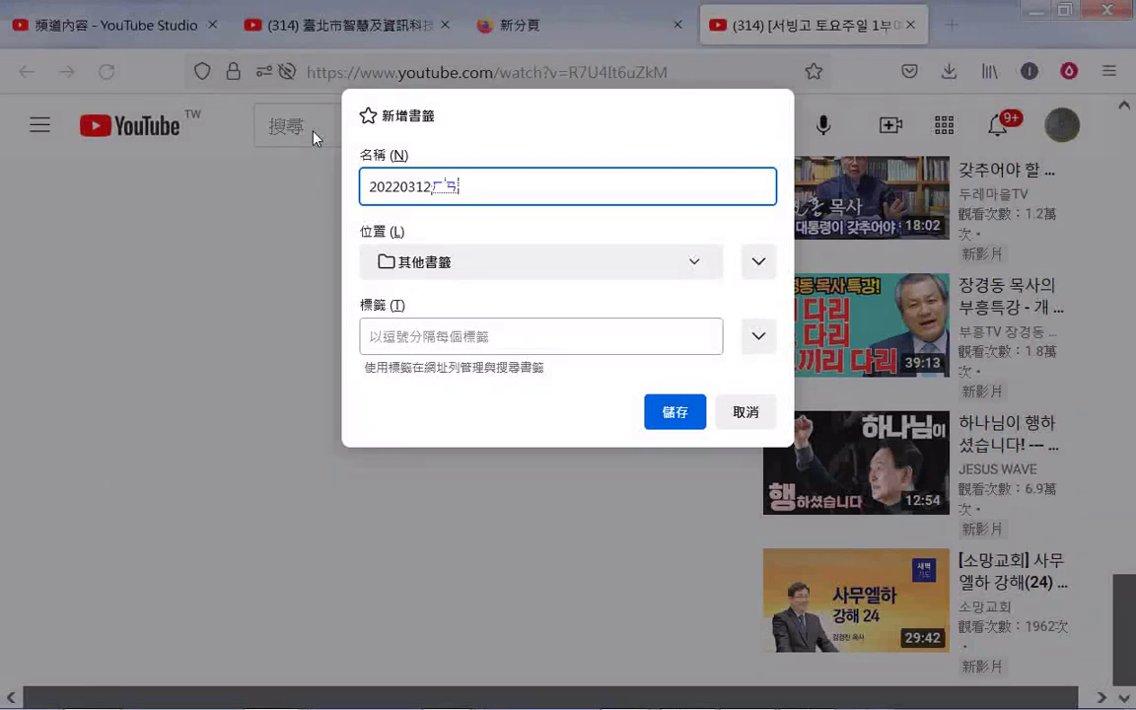
key("Return")
type("ㄨㄣˊ")
key("Left")
key("Left")
key("Down")
key("Return")
type("ㄧ")
type("ㄥ")
type("3")
type("ㄆㄧㄢ4")
left_click(675, 413)
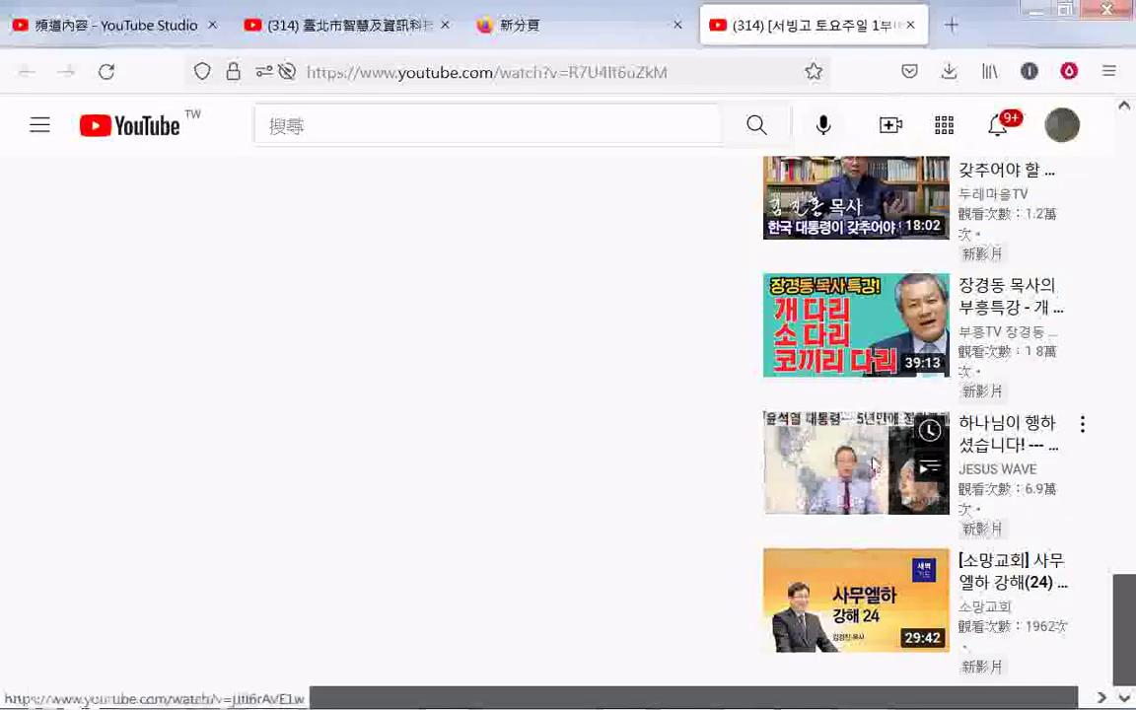
- Try to save the link of the 12:54 video to Pocket
right_click(822, 452)
right_click(834, 475)
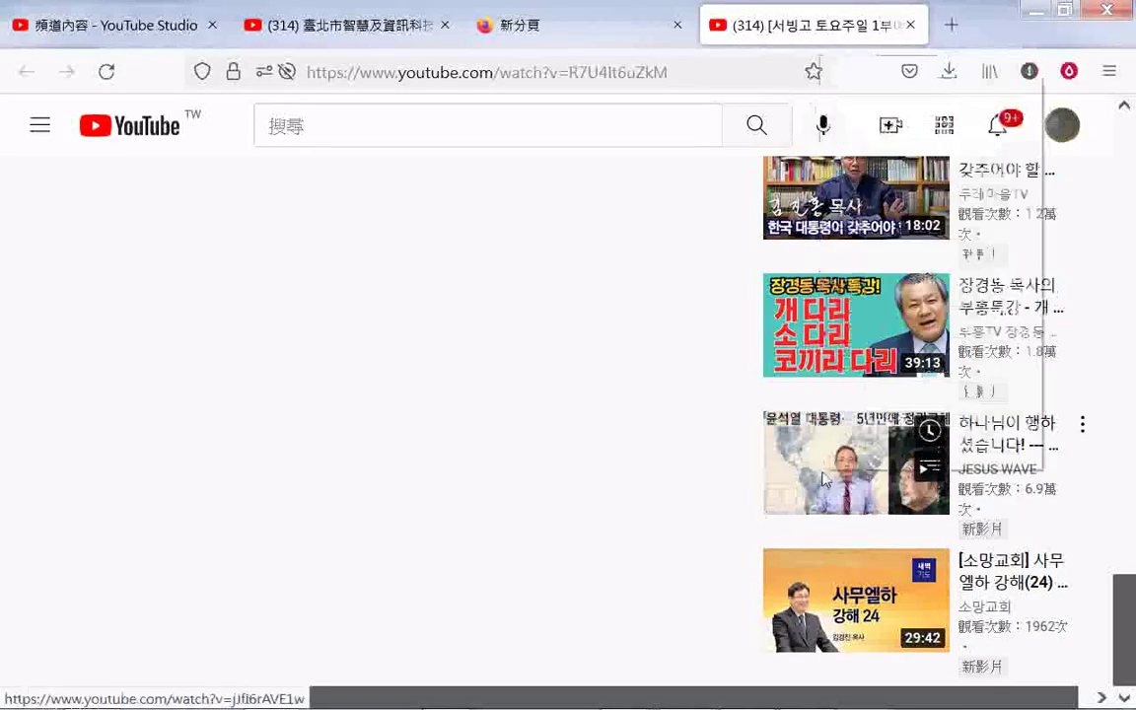
right_click(827, 470)
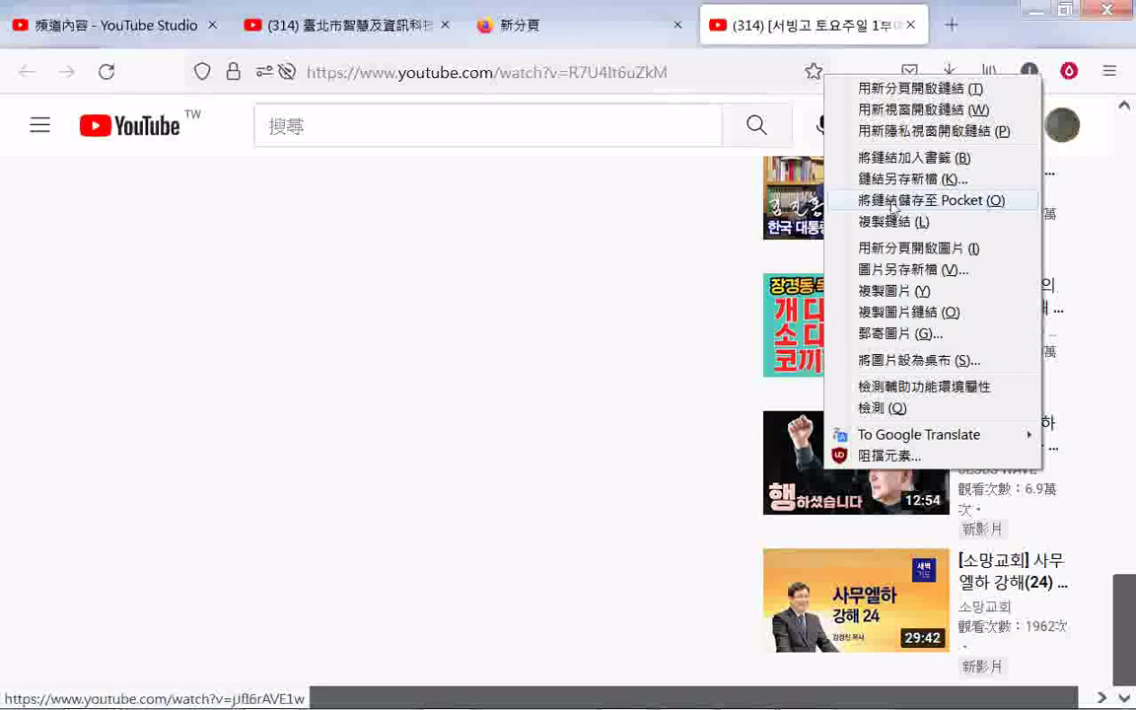
left_click(896, 201)
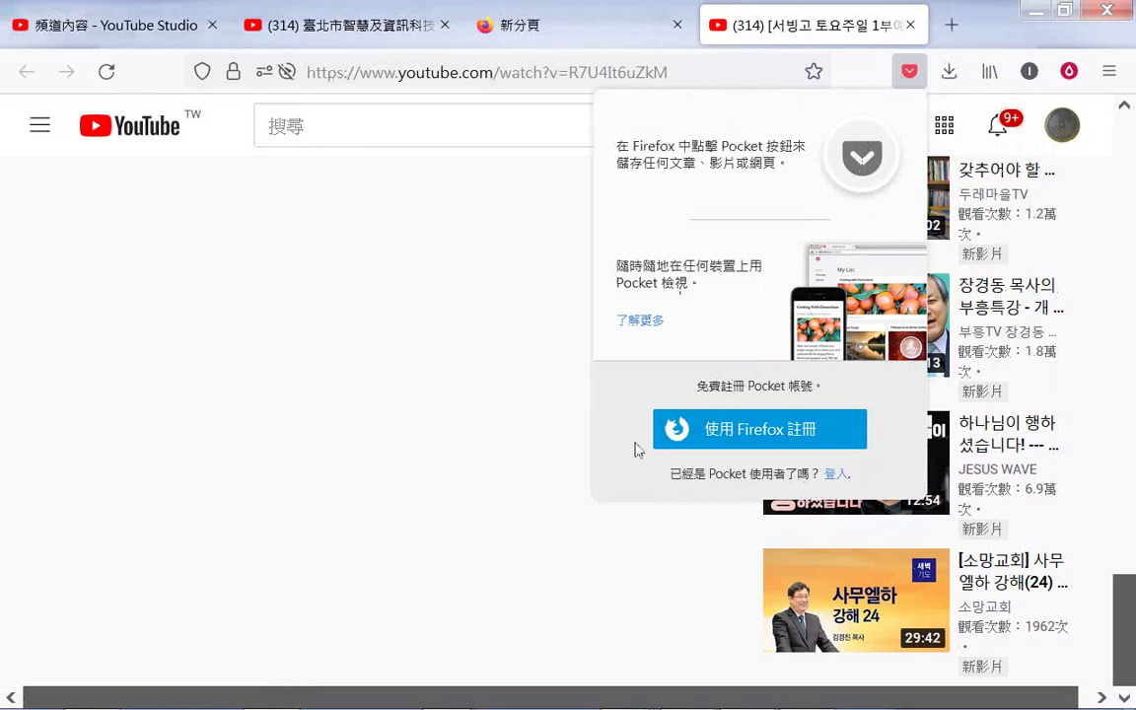
left_click(432, 468)
- Start a bookmark for the link of the 12:54 video and set its location to 書籤工具列
right_click(802, 451)
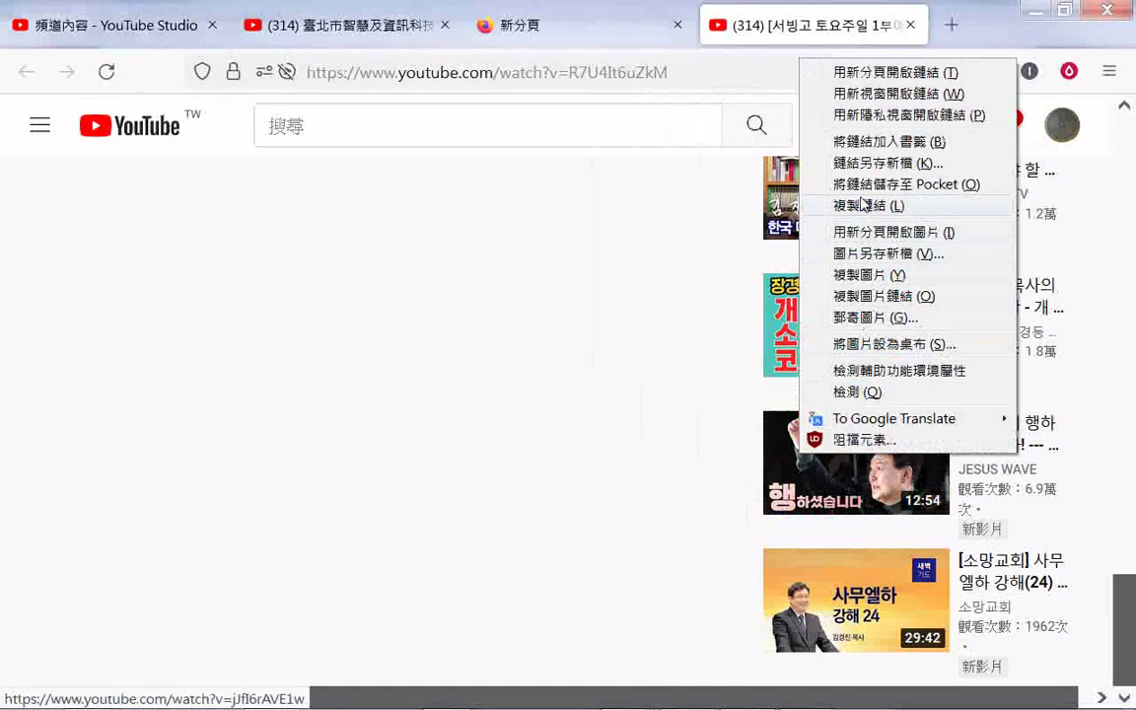
left_click(891, 148)
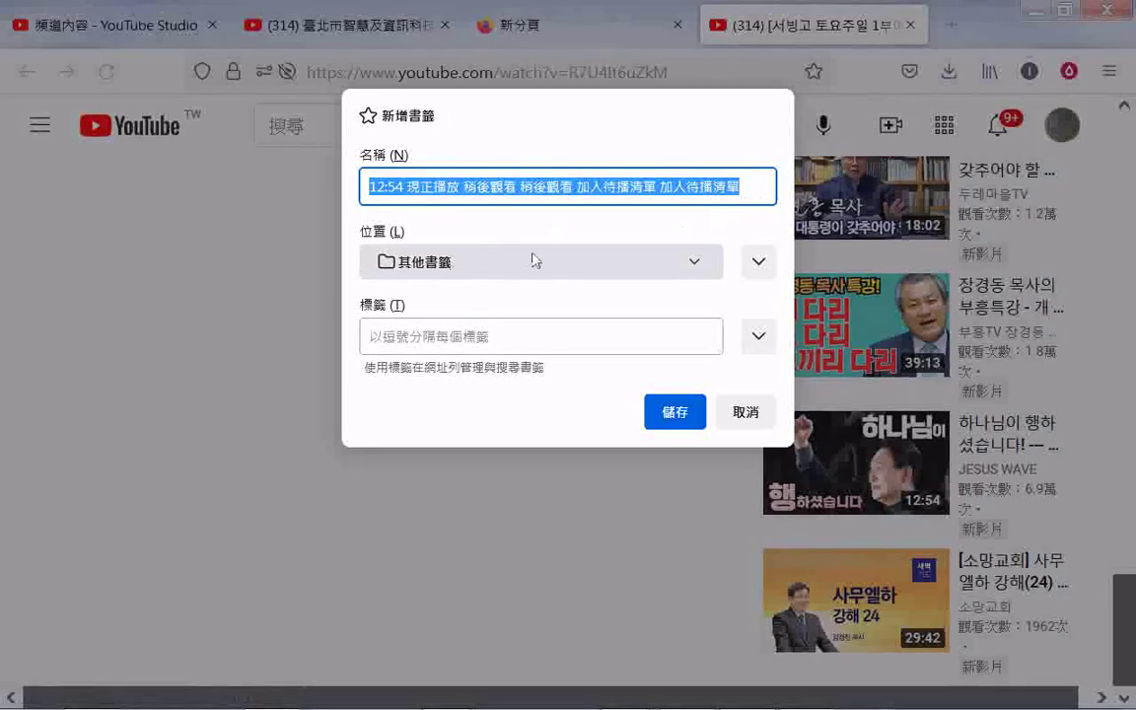
left_click(694, 263)
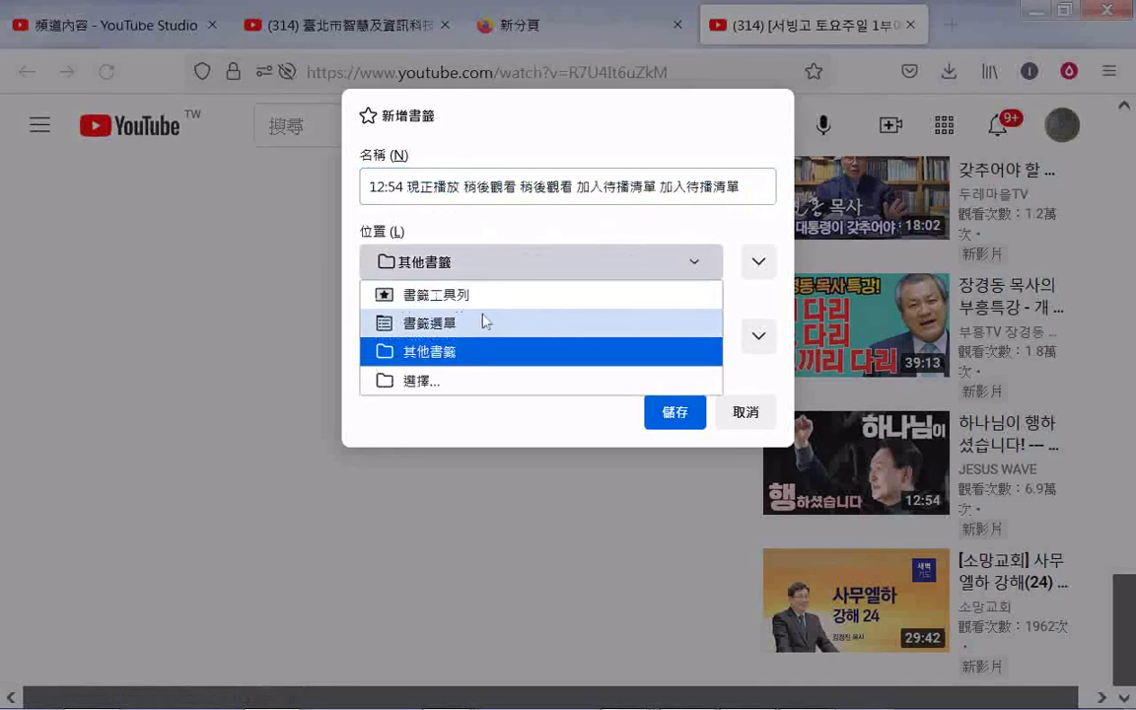
left_click(482, 380)
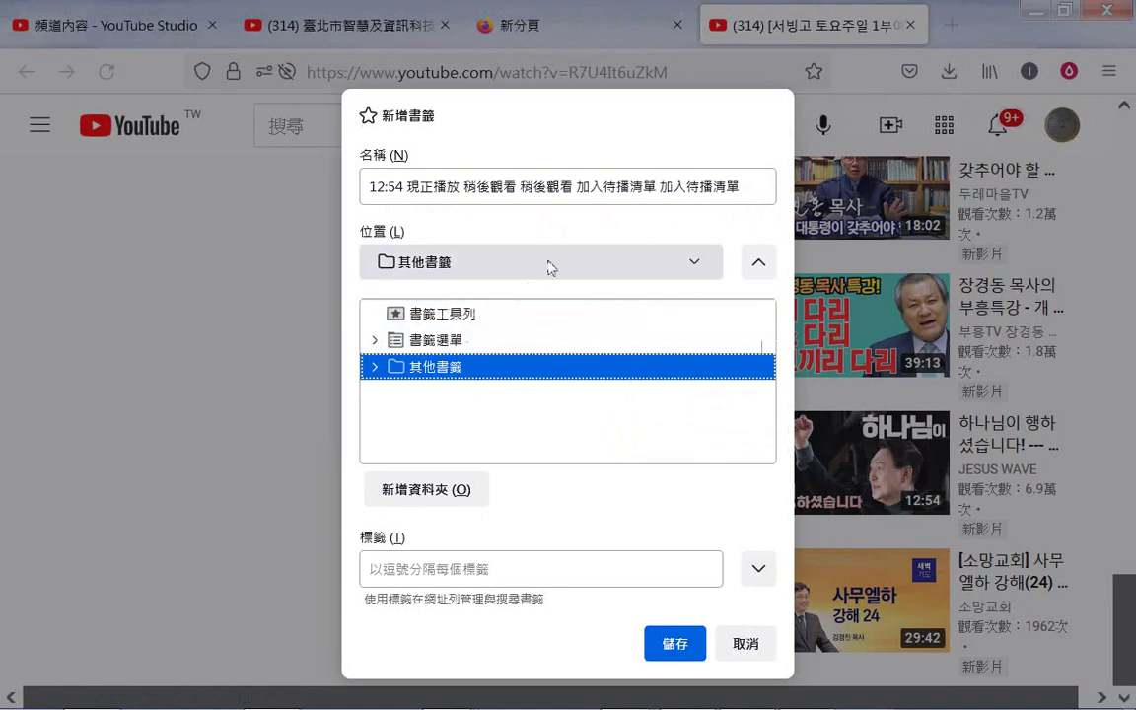
left_click(759, 264)
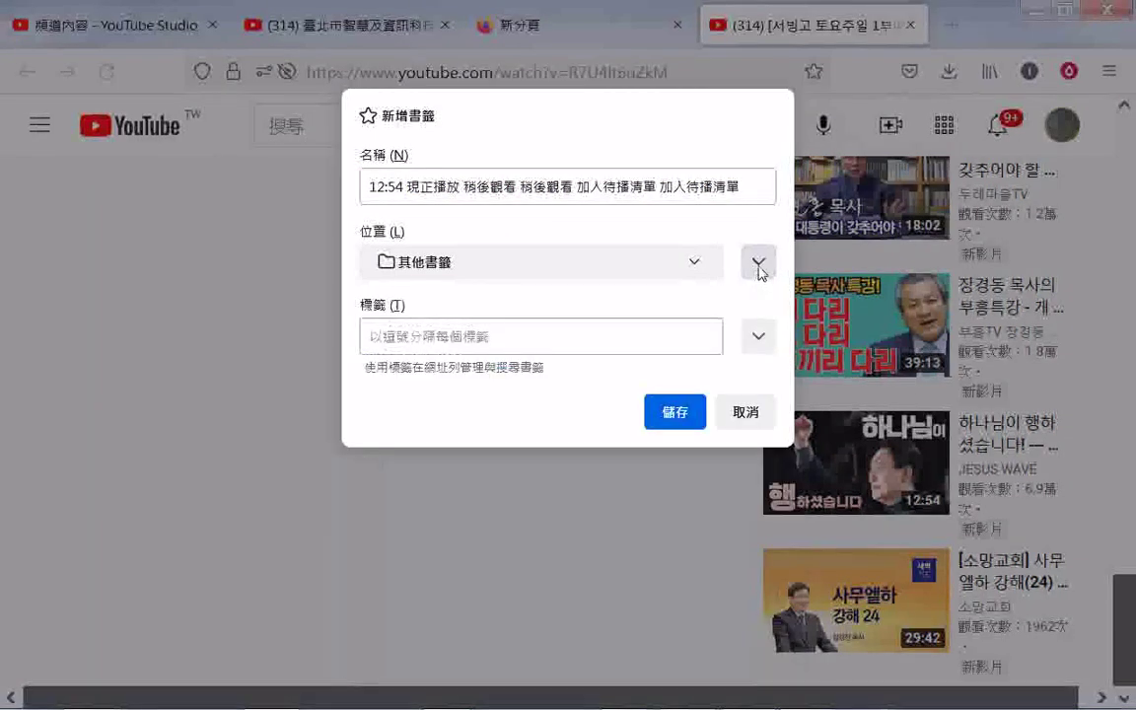
left_click(698, 265)
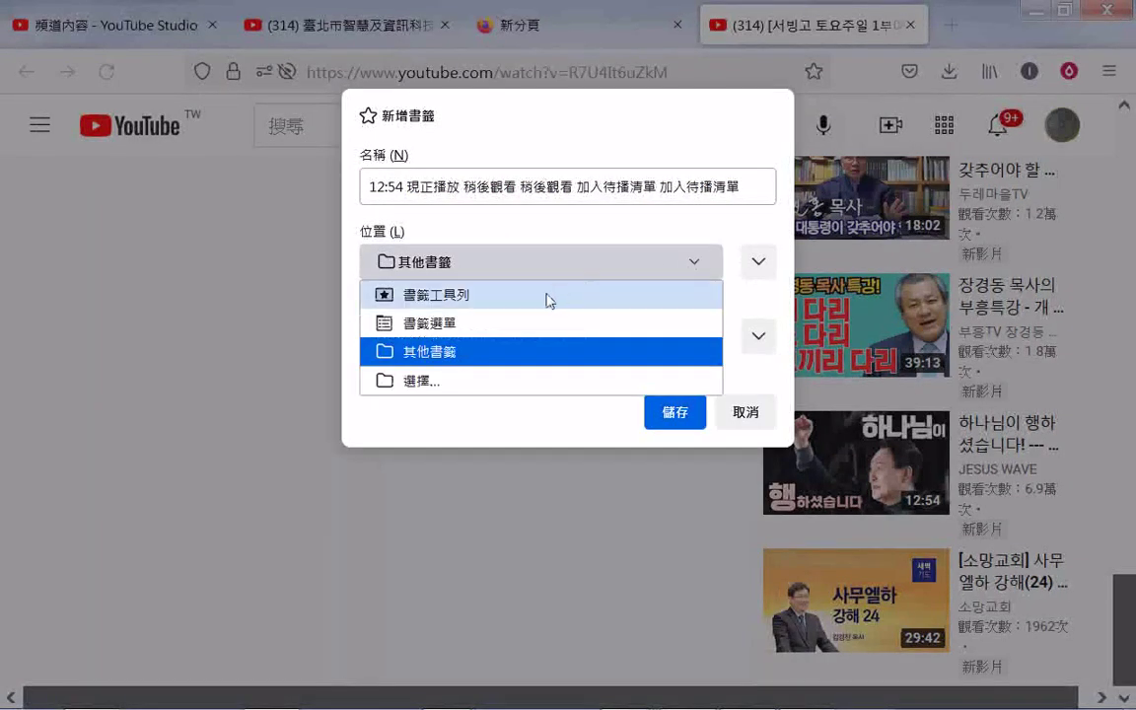
left_click(496, 323)
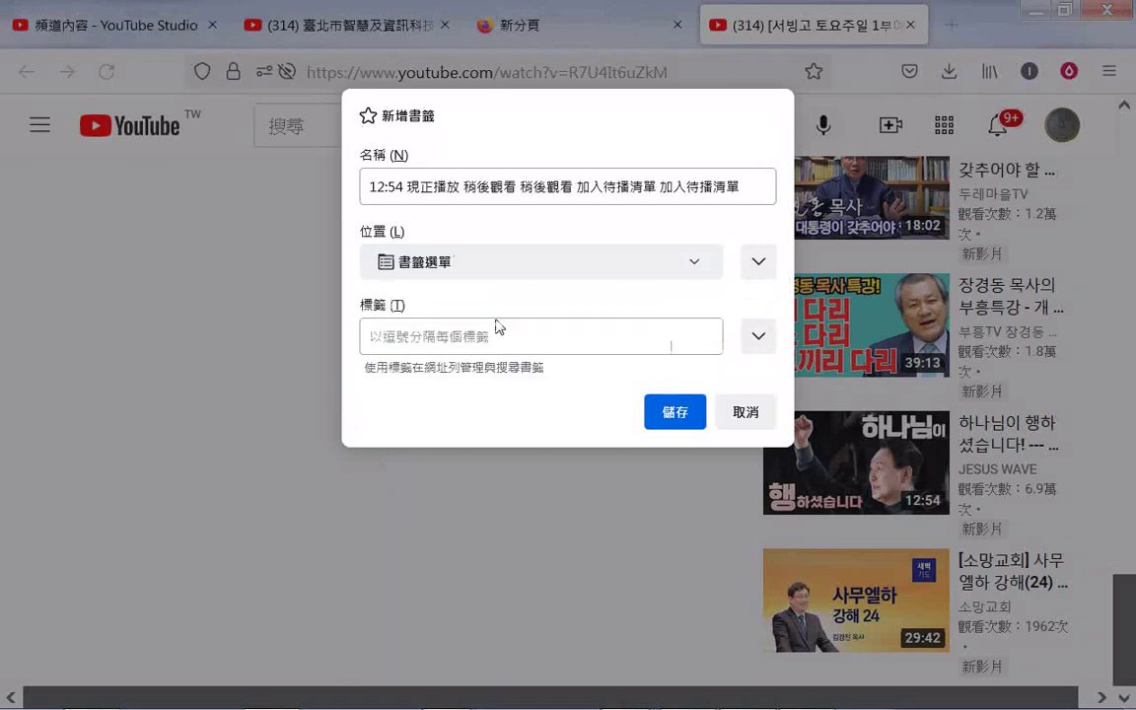
left_click(697, 264)
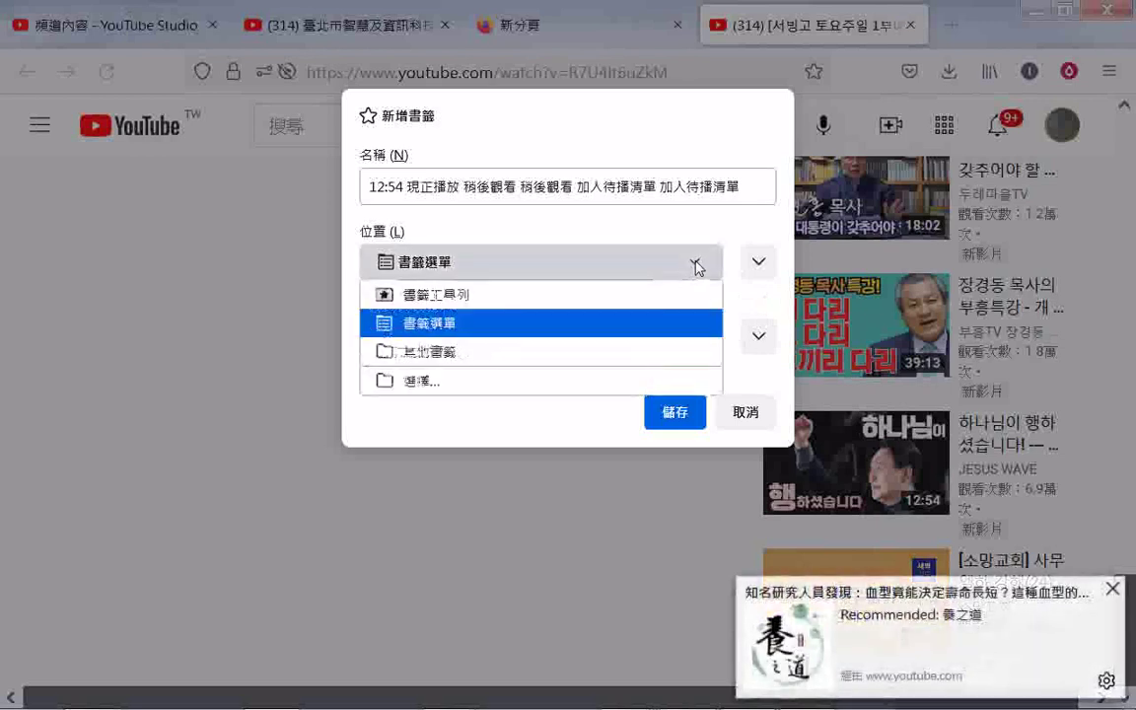
left_click(551, 294)
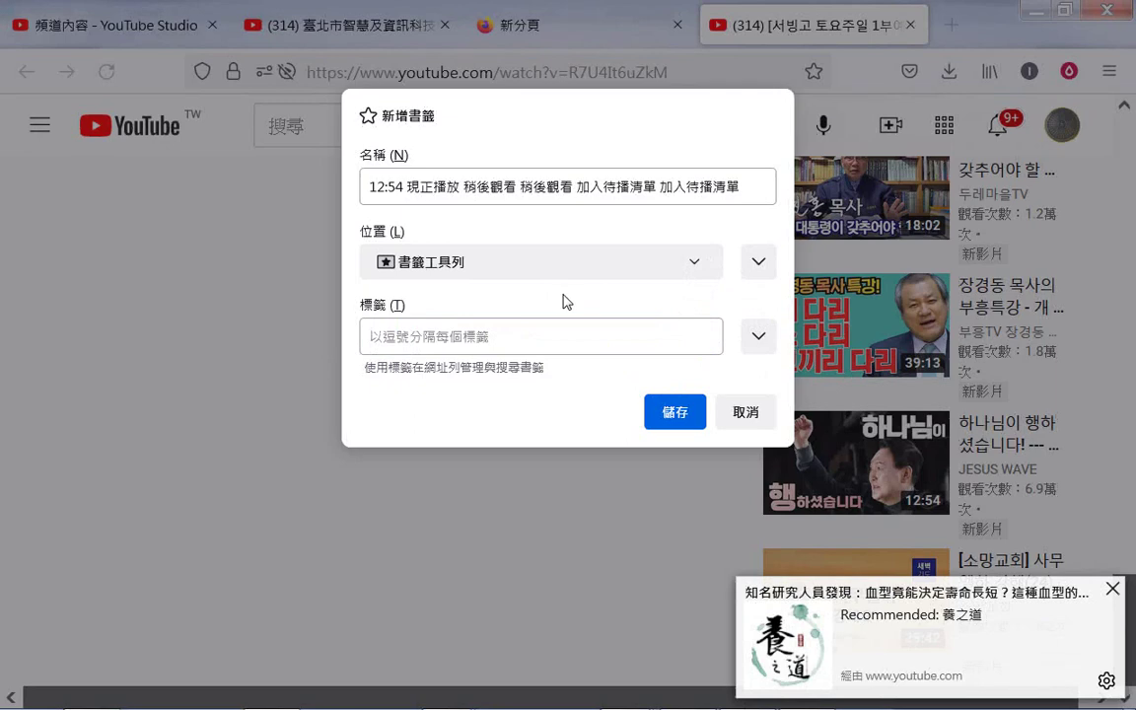
- Create a folder named 韓文影片20220312 under 書籤工具列 and save the 12:54 video's bookmark in it
left_click(698, 265)
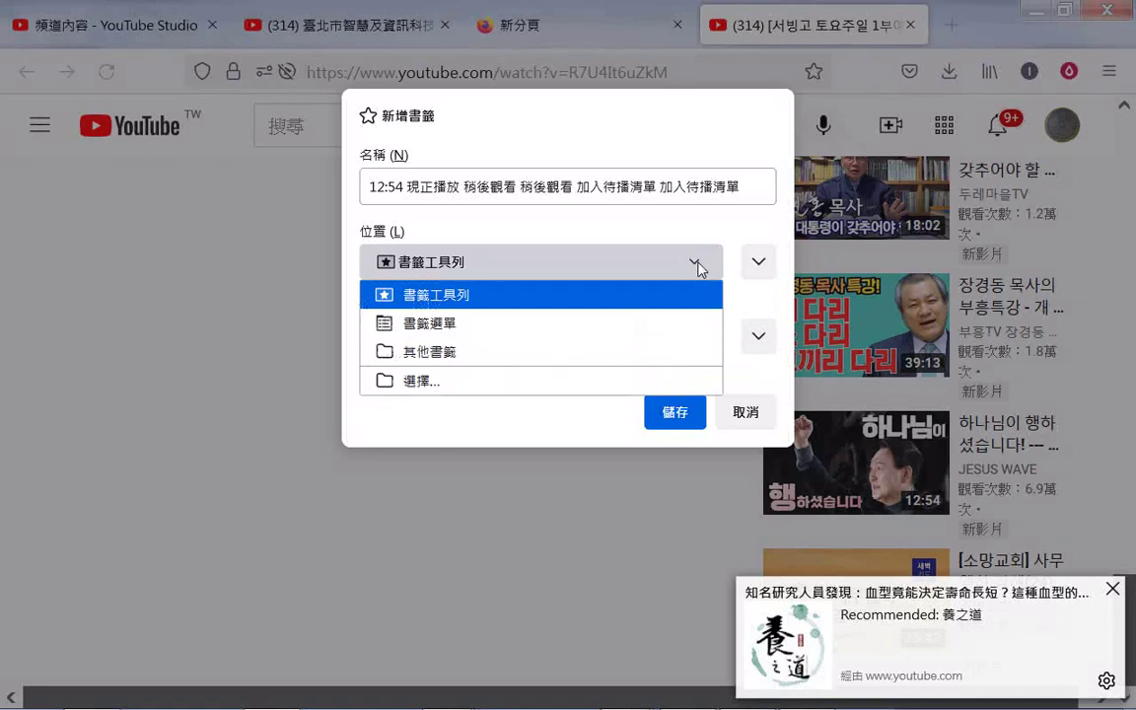
left_click(450, 387)
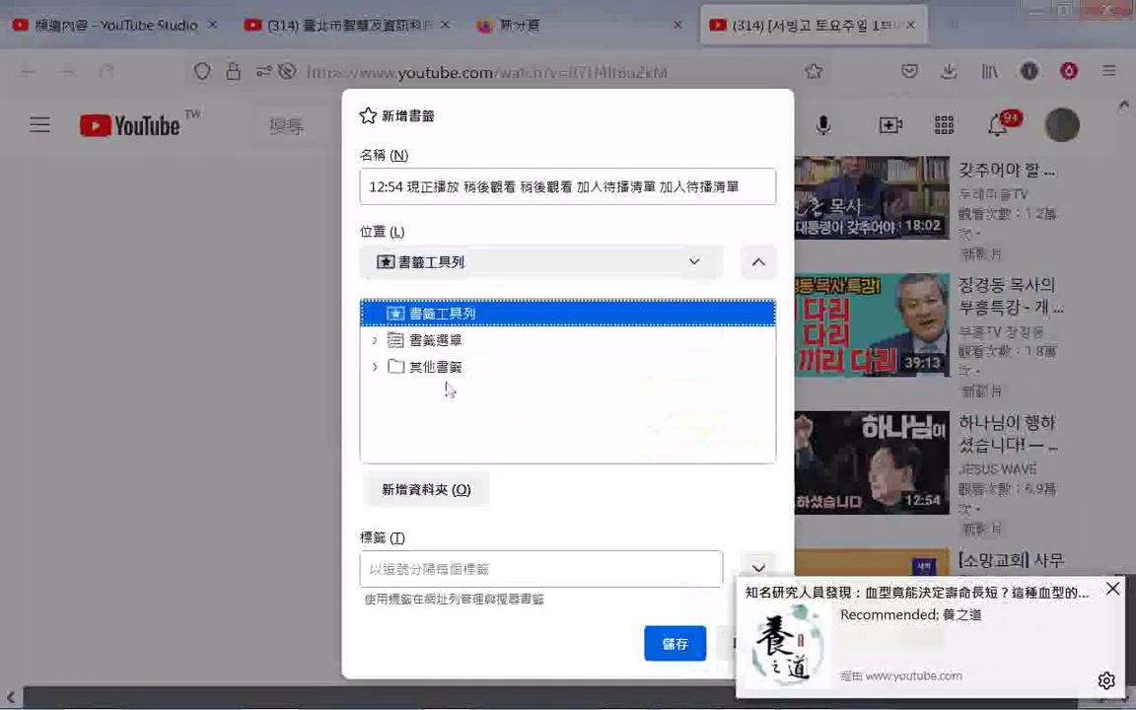
left_click(421, 499)
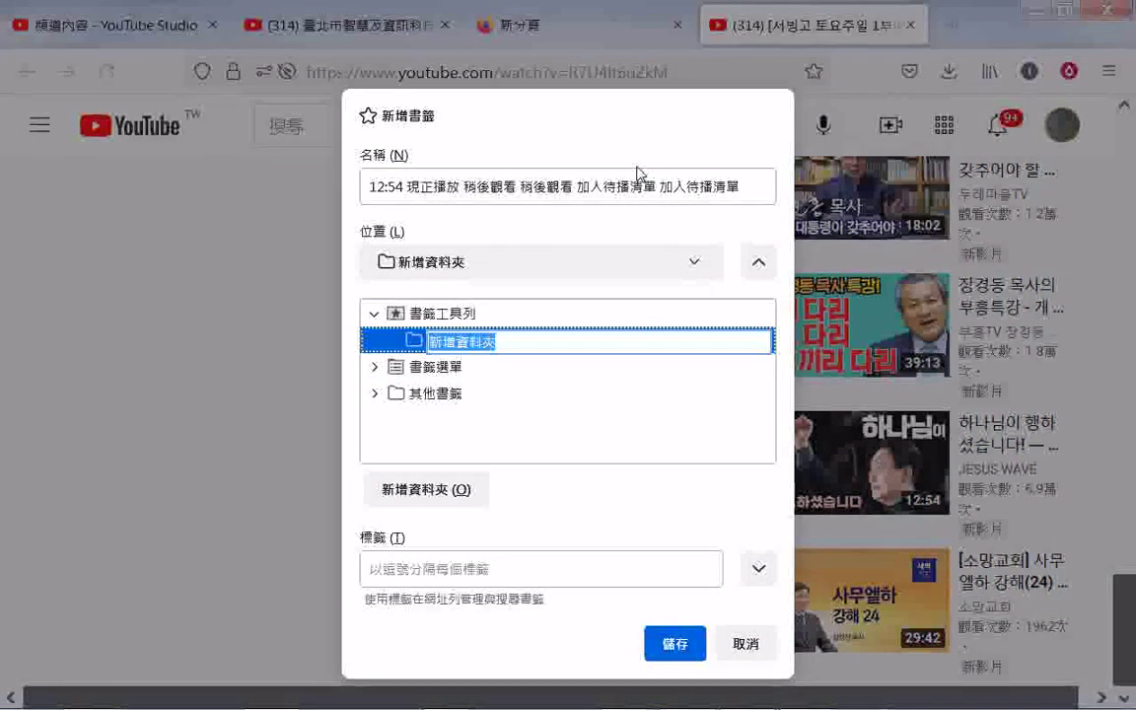
type("韓文ㄆㄥ")
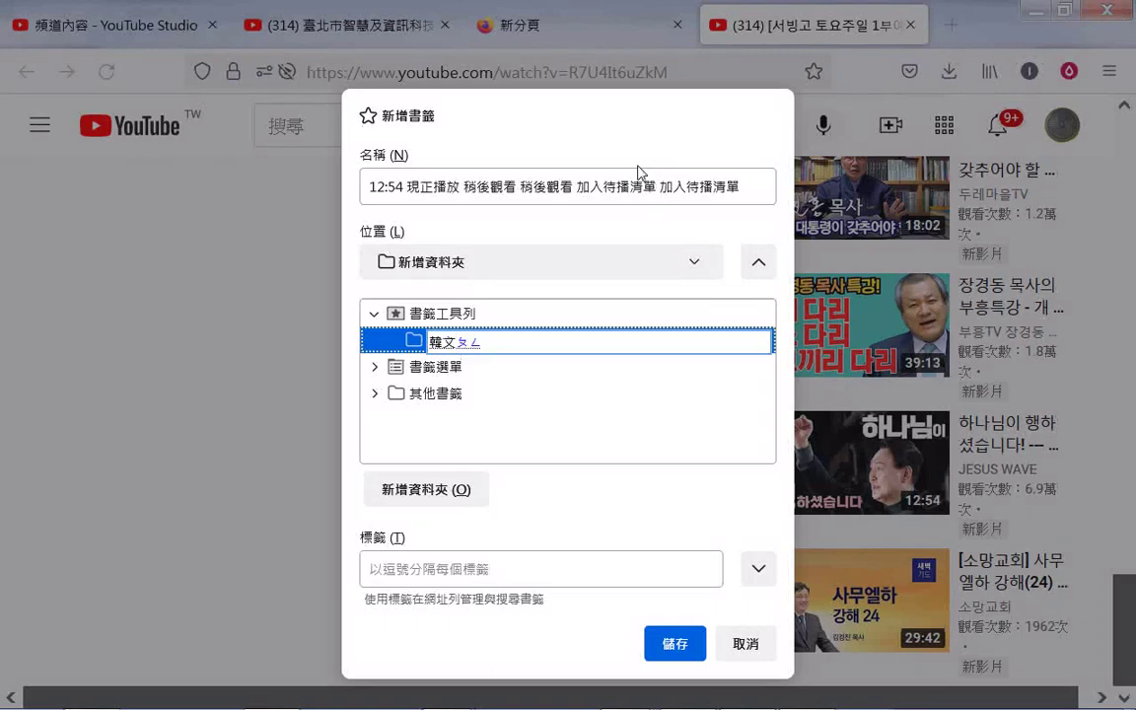
type("ˋ")
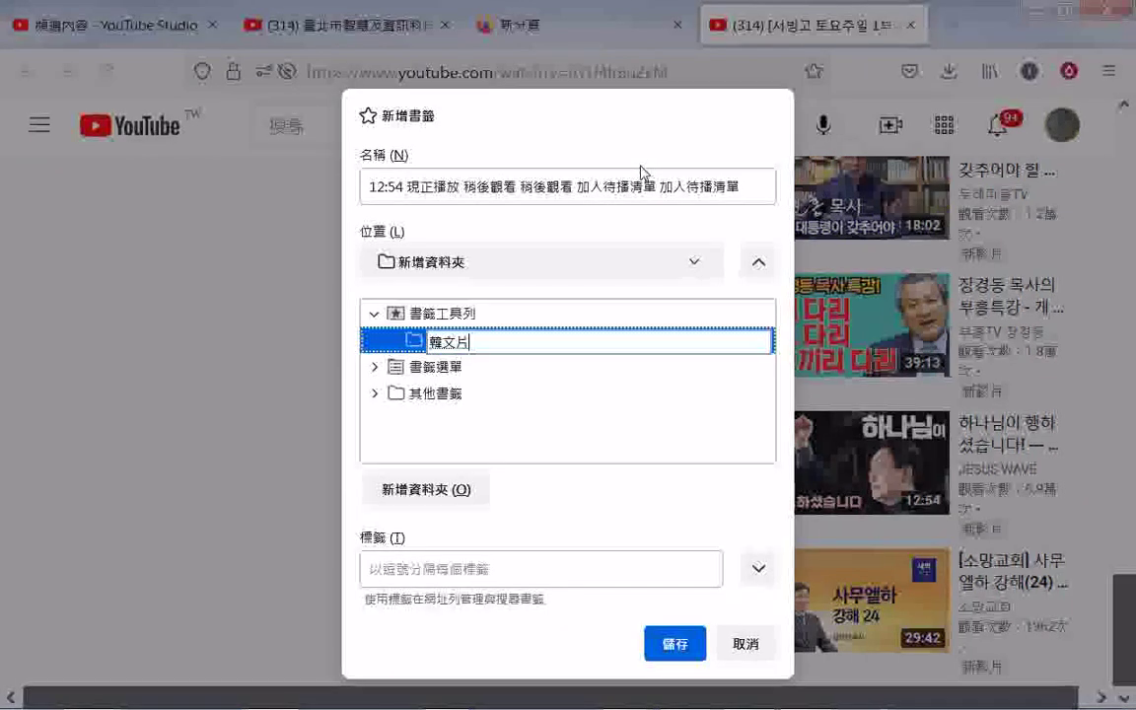
key("Left")
type("ㄧㄥˇ")
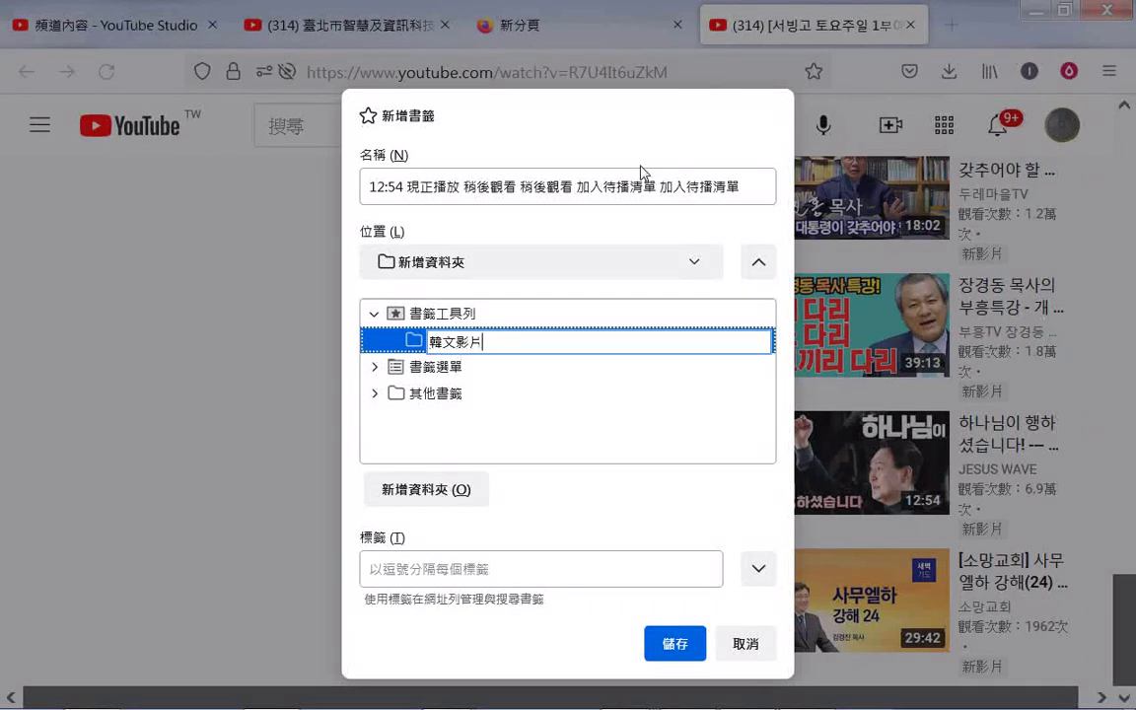
type("20220312")
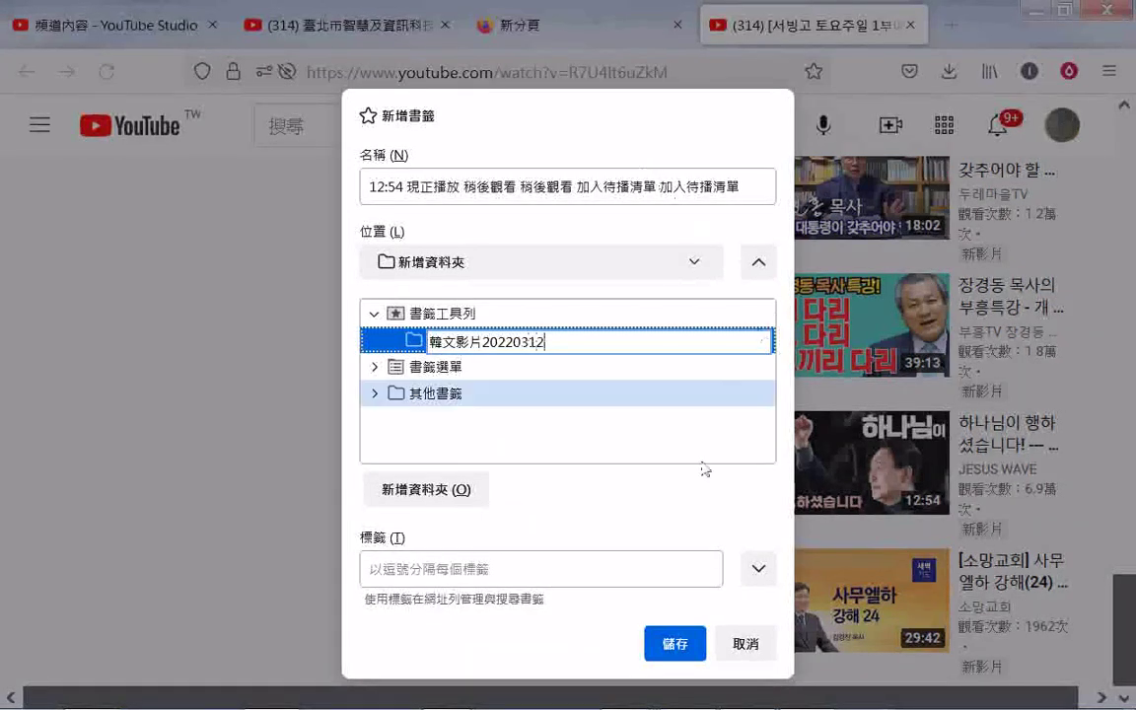
left_click(676, 644)
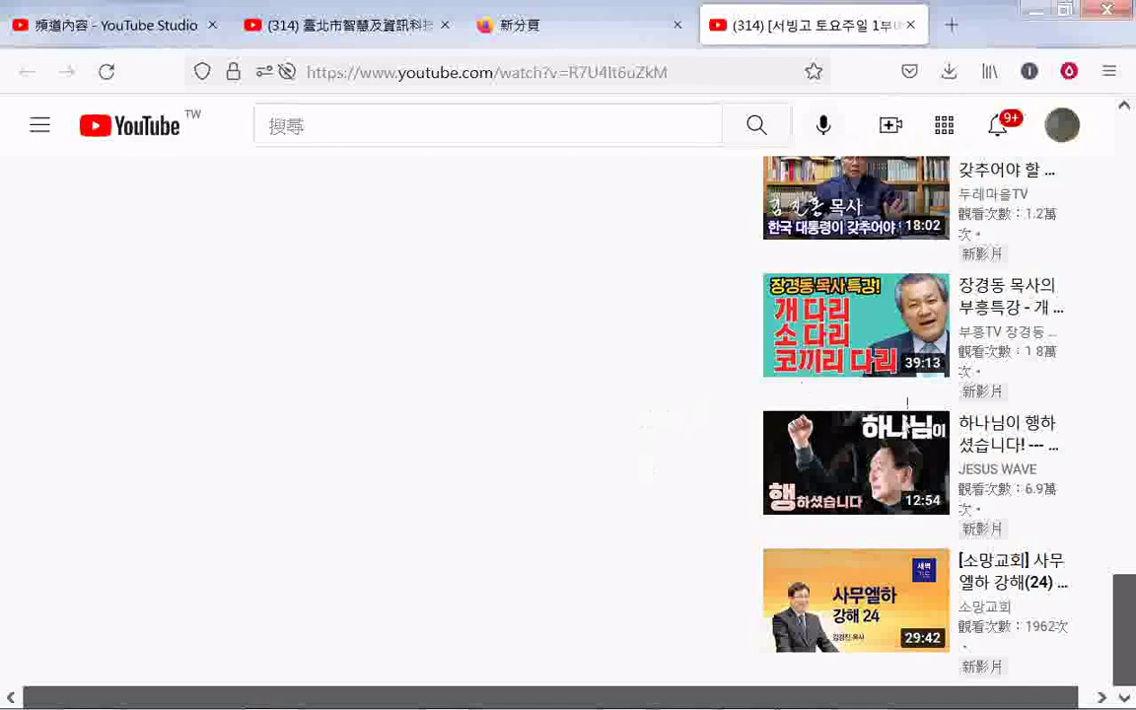
- Reopen the 12:54 video's bookmark, check its folder location and save it
right_click(775, 446)
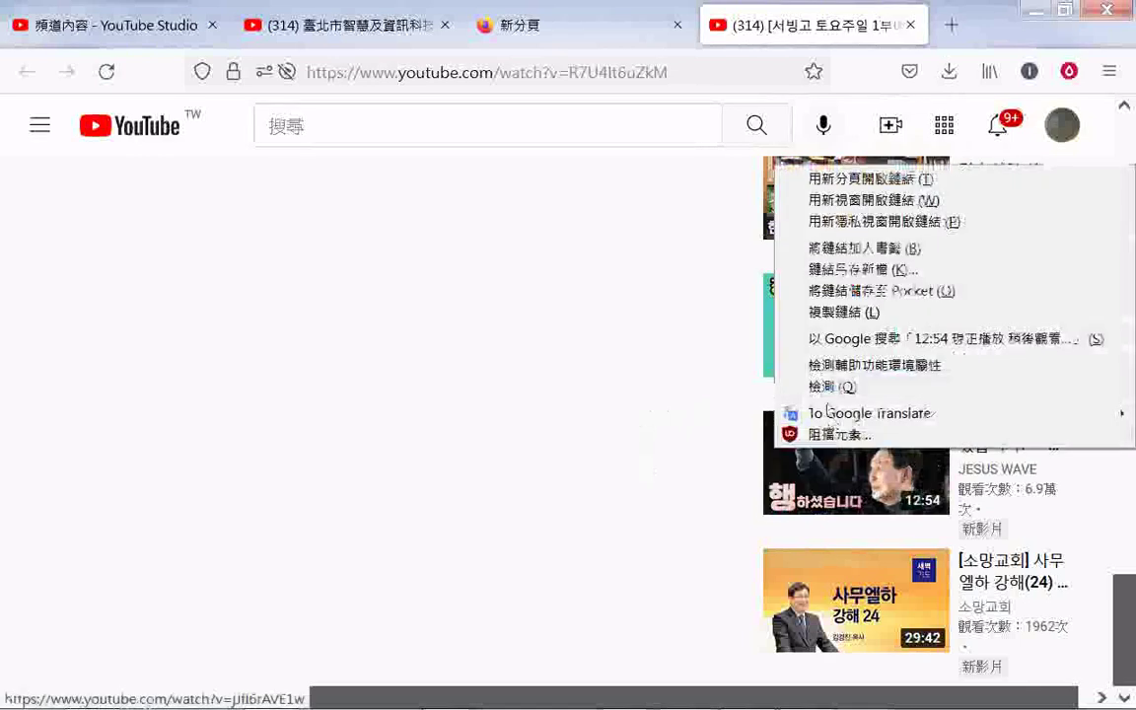
left_click(848, 255)
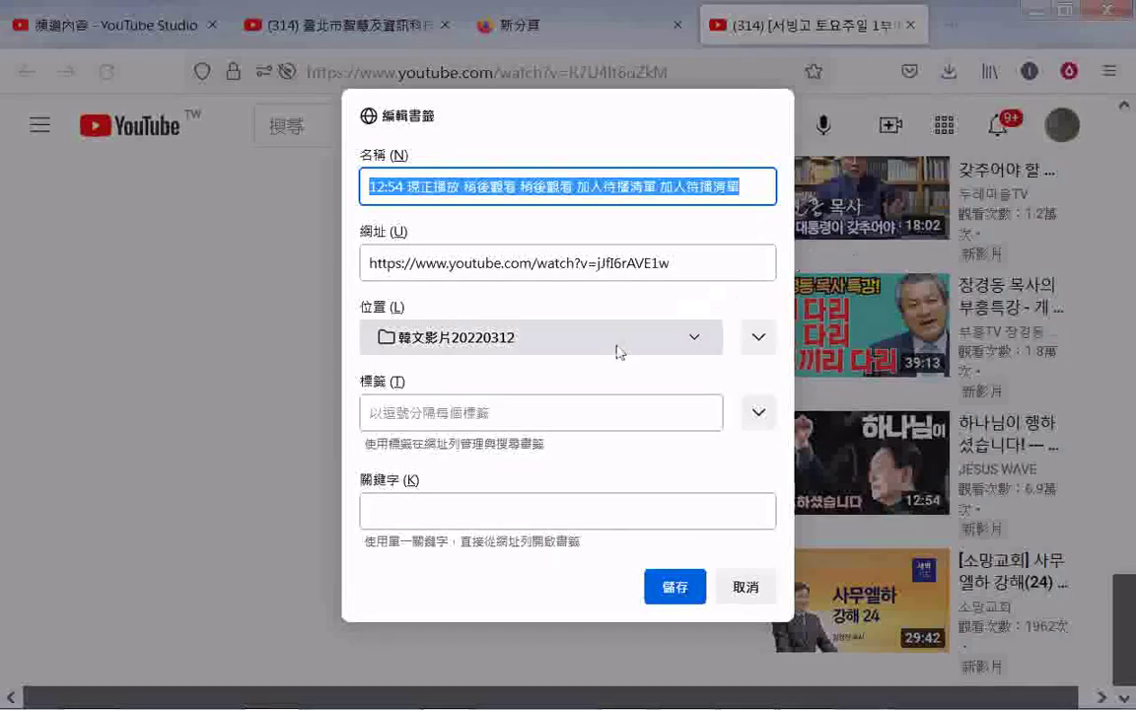
left_click(497, 349)
left_click(444, 484)
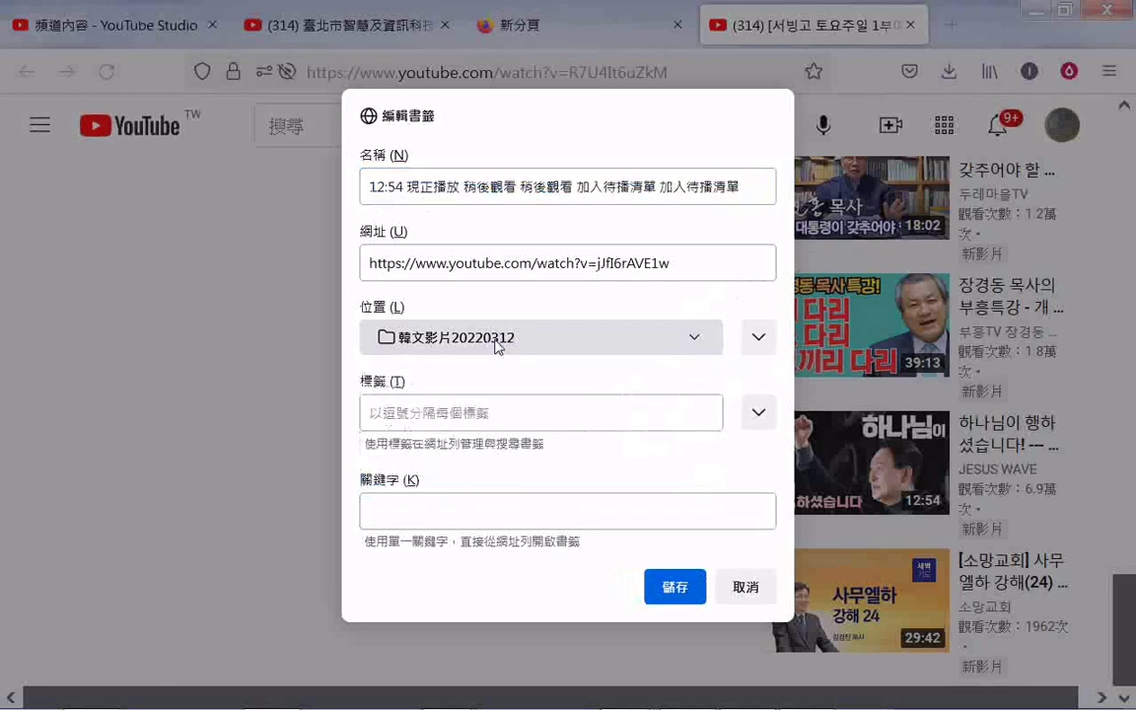
left_click(671, 588)
- Open the existing bookmark for the link of the 29:42 video, check its folder location and save it
right_click(779, 308)
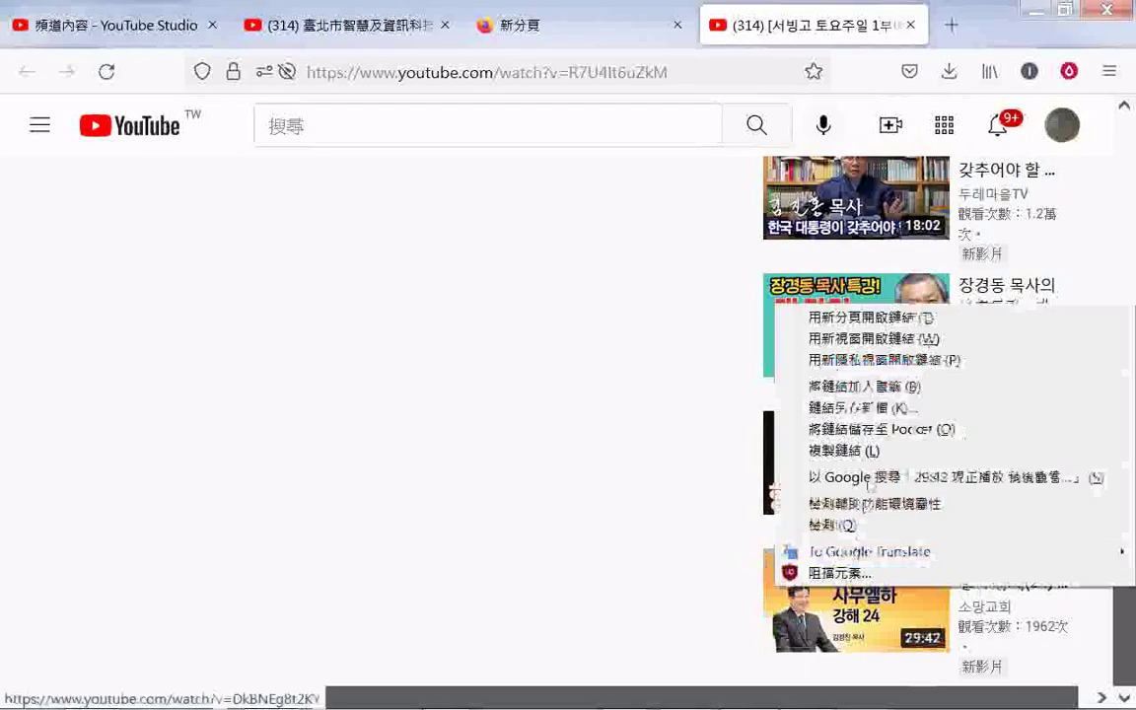
left_click(855, 392)
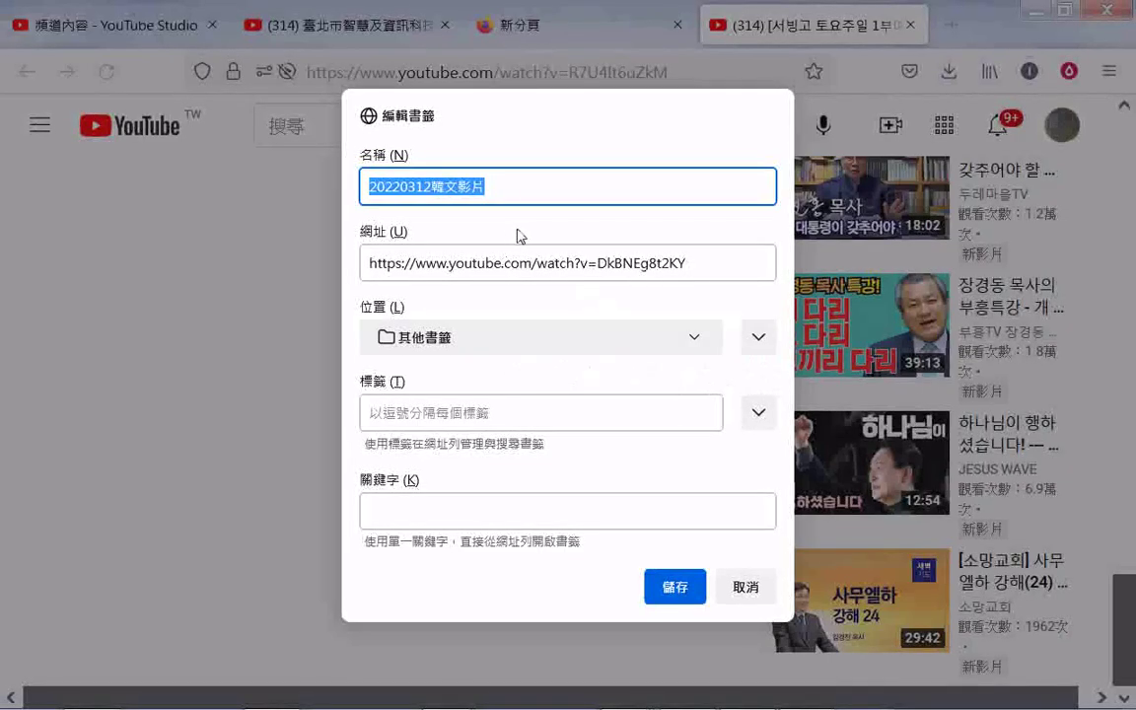
left_click(688, 595)
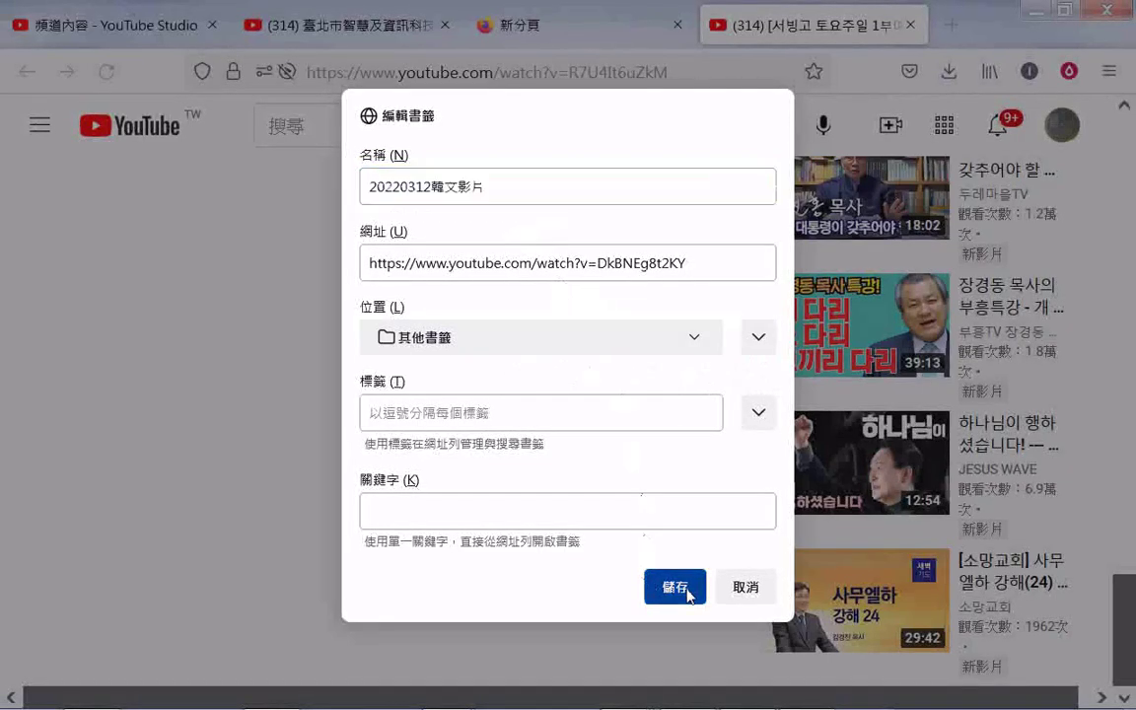
- Start a bookmark for the link of the 39:13 video and expand the full folder tree for its location
right_click(776, 340)
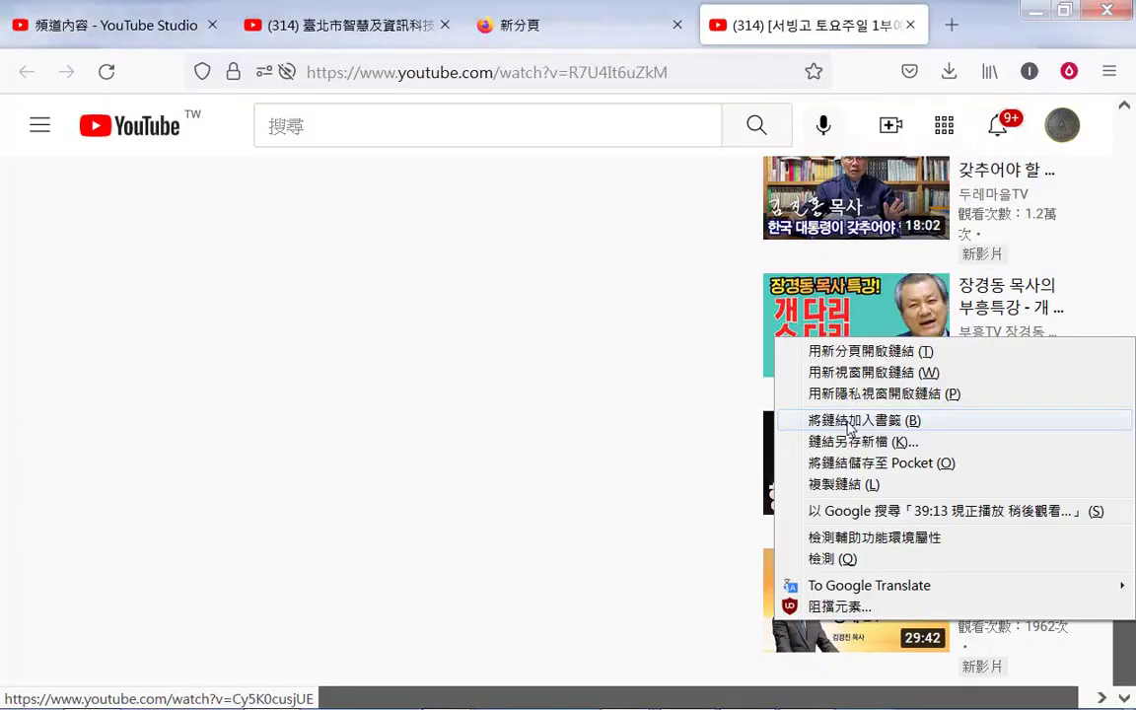
left_click(847, 423)
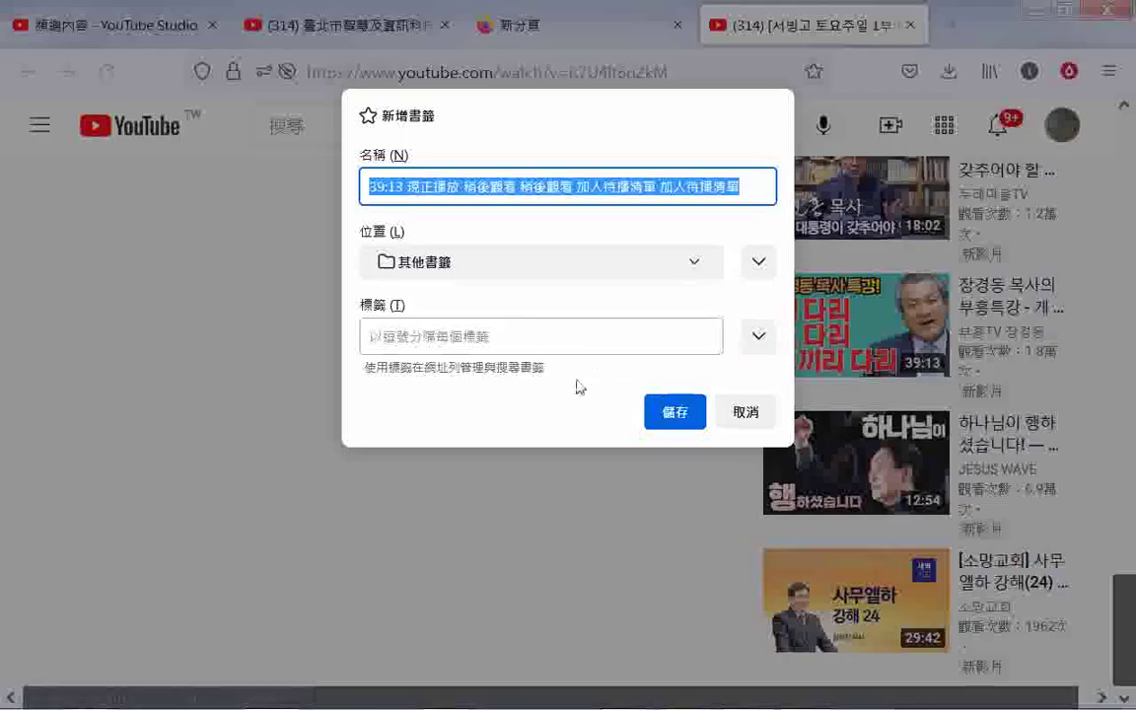
left_click(488, 272)
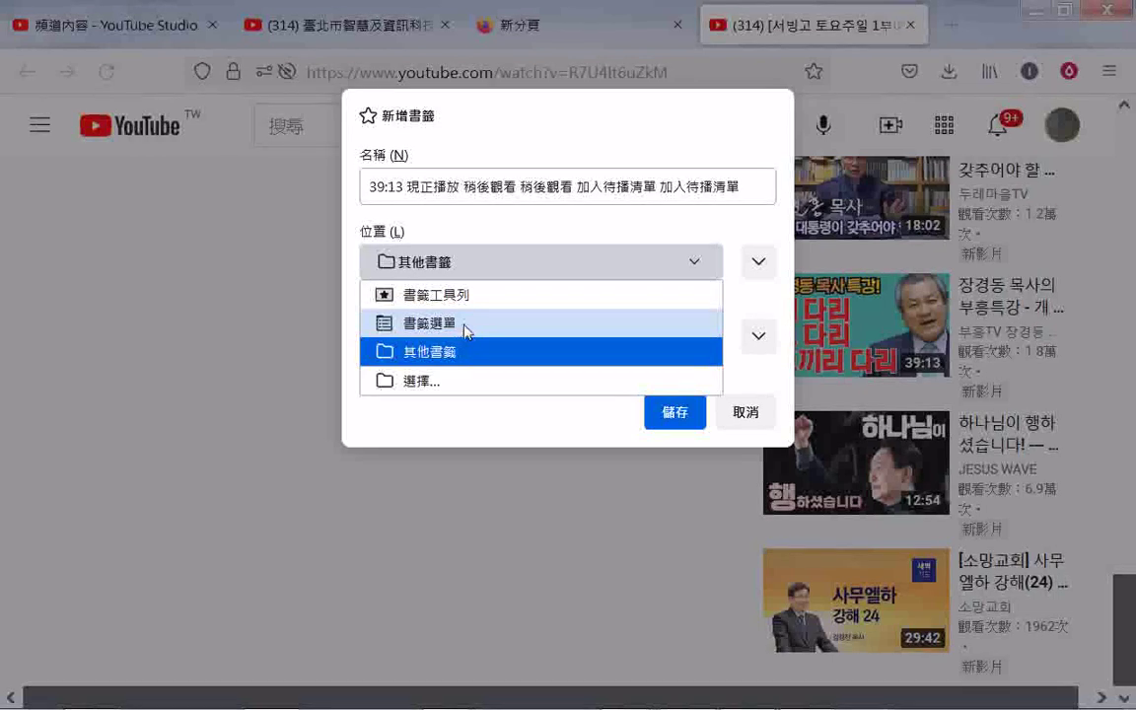
left_click(696, 266)
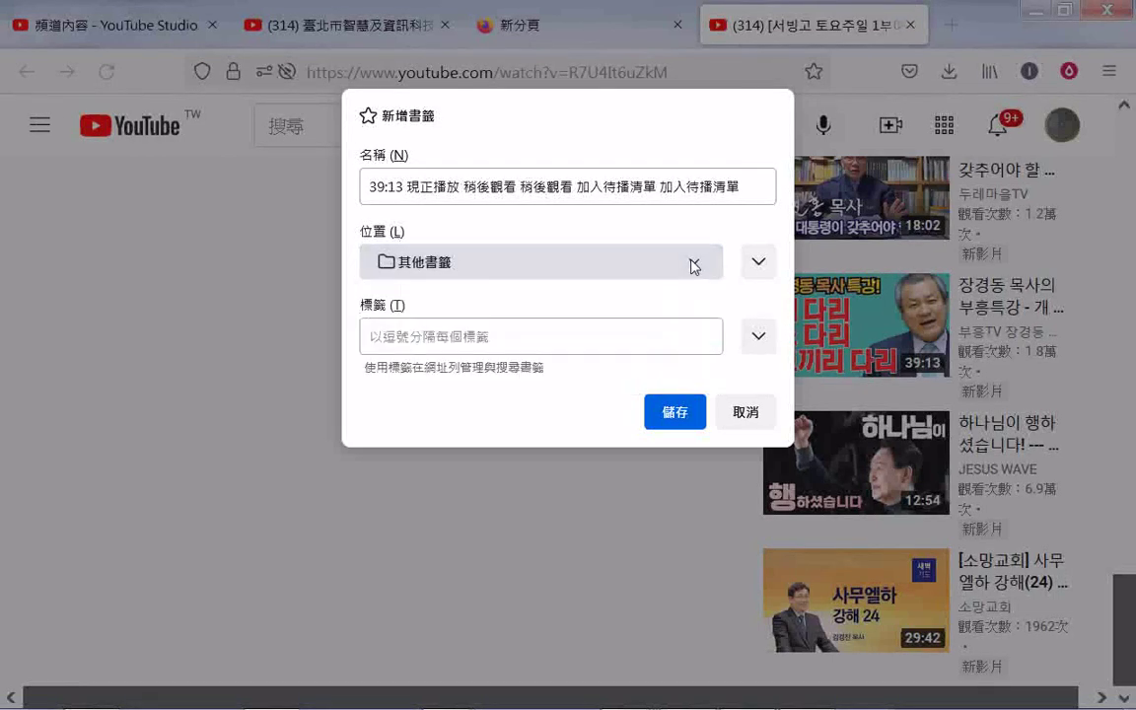
left_click(695, 265)
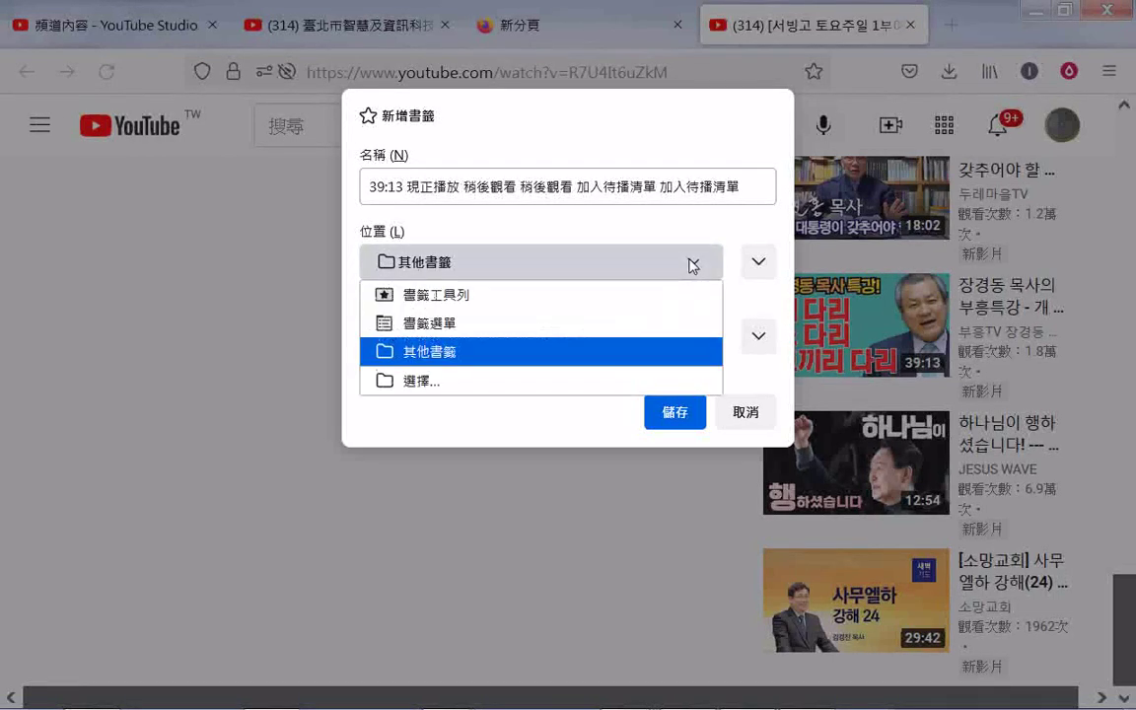
left_click(456, 384)
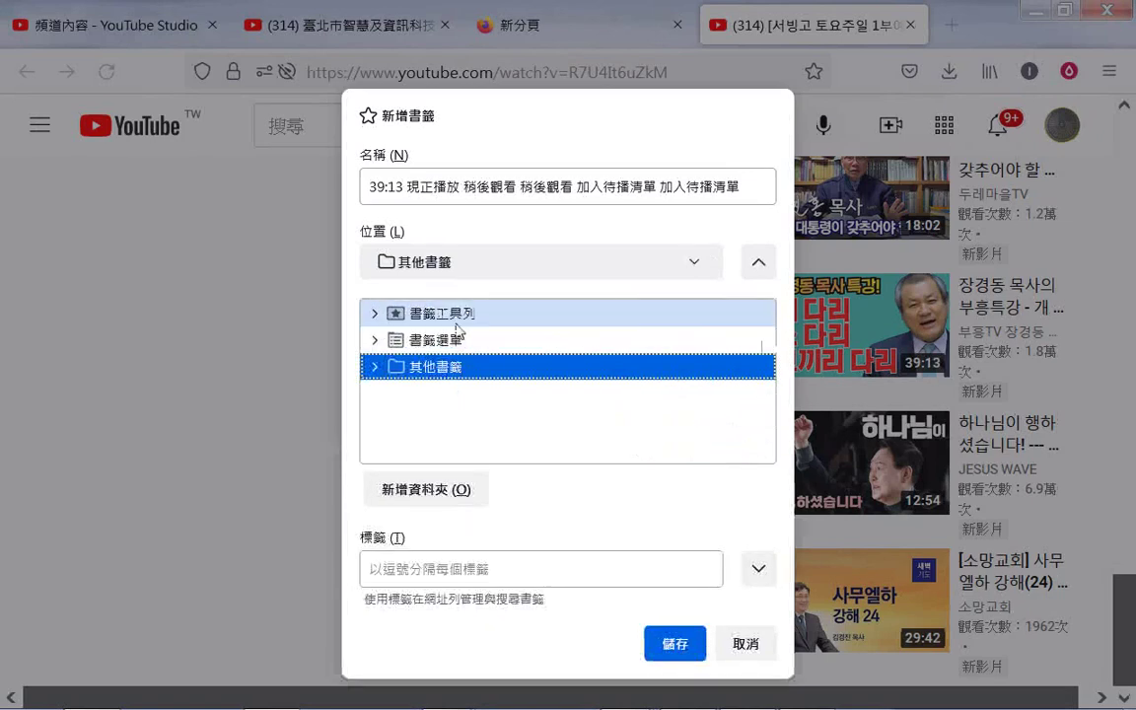
- Look through the bookmark folders under 書籤選單 and 其他書籤 for a suitable location
left_click(459, 316)
left_click(456, 347)
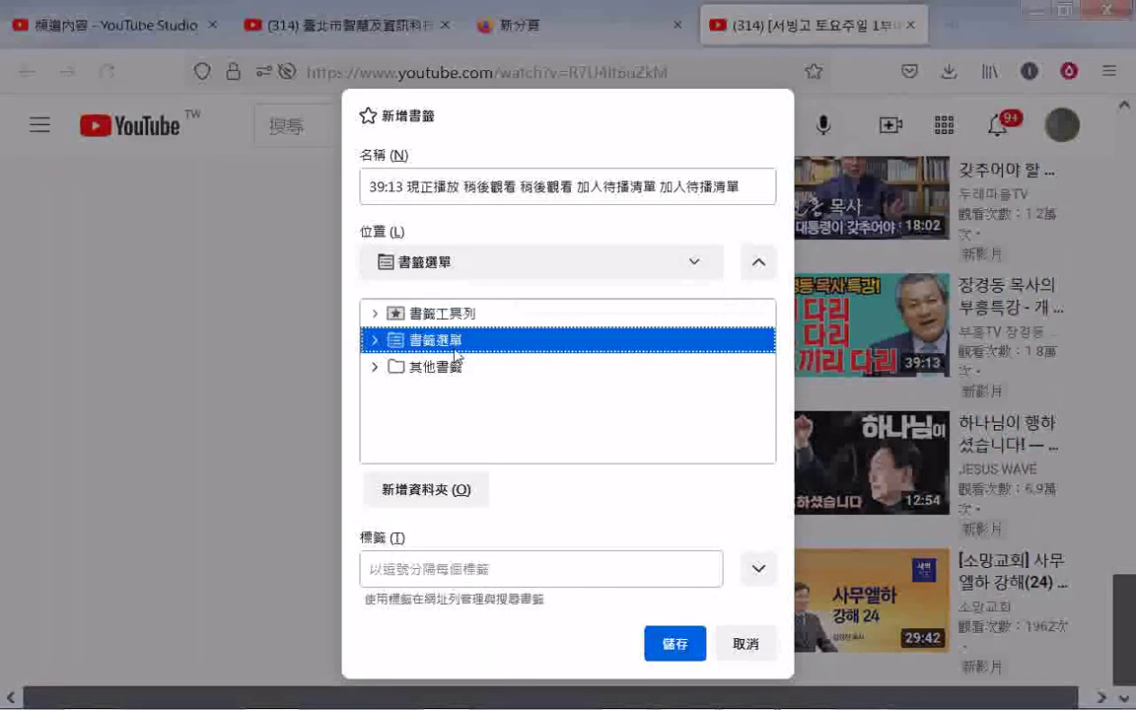
double_click(457, 345)
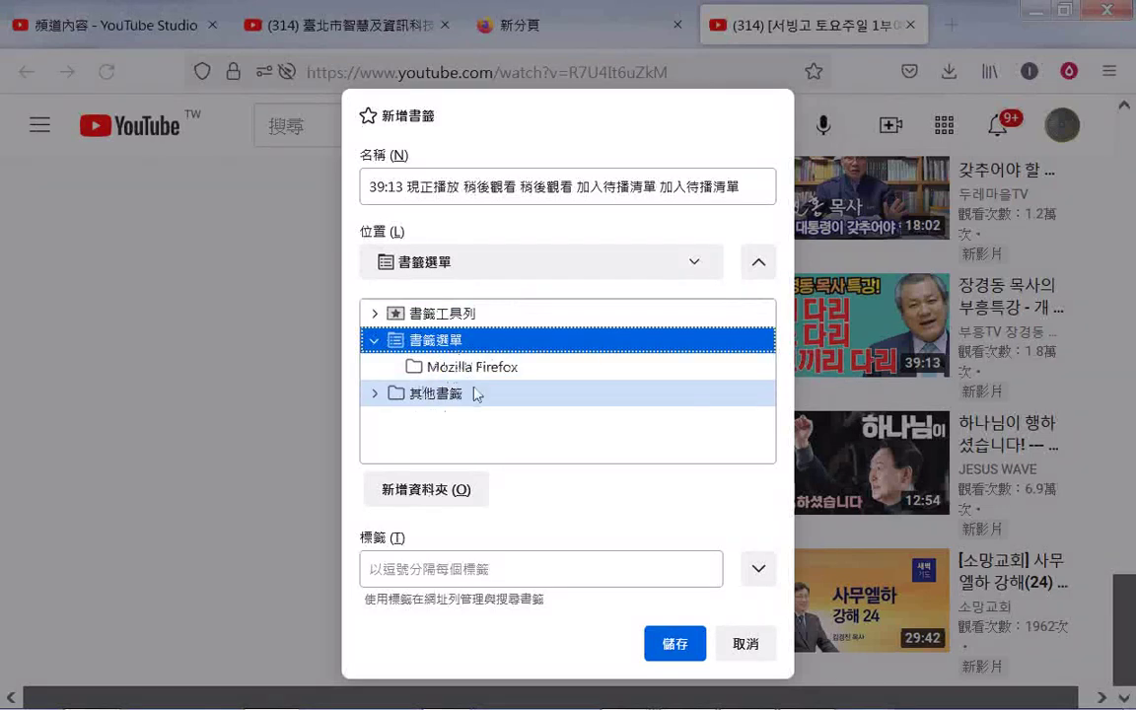
double_click(446, 396)
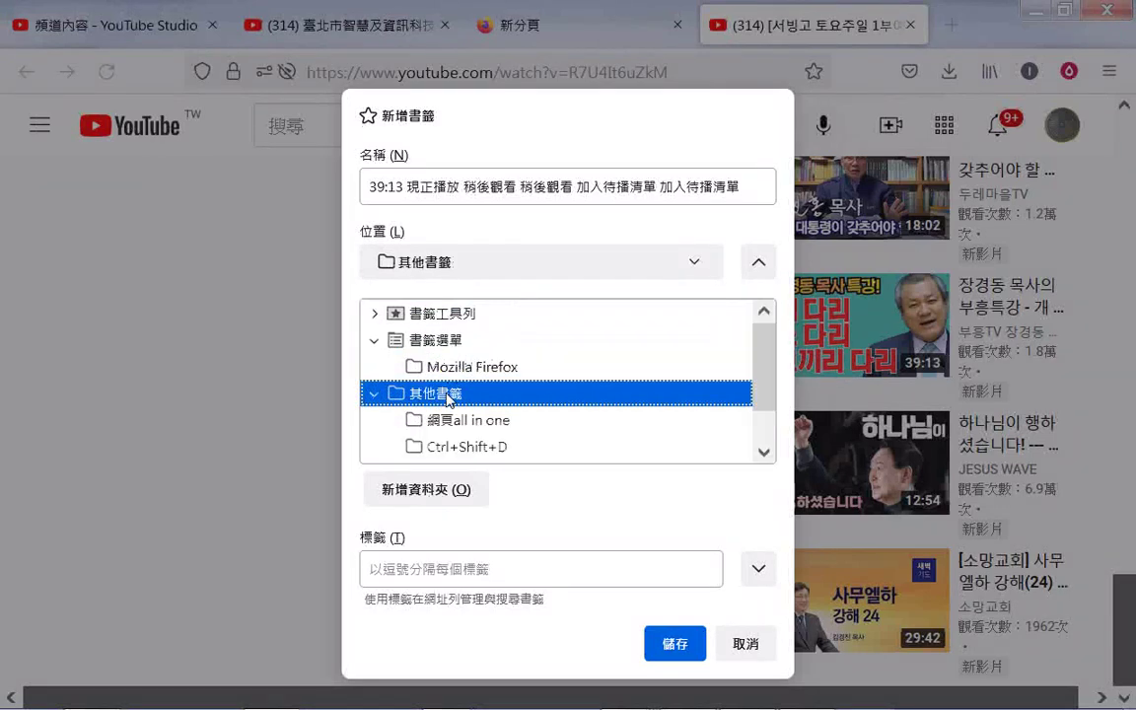
left_click(692, 265)
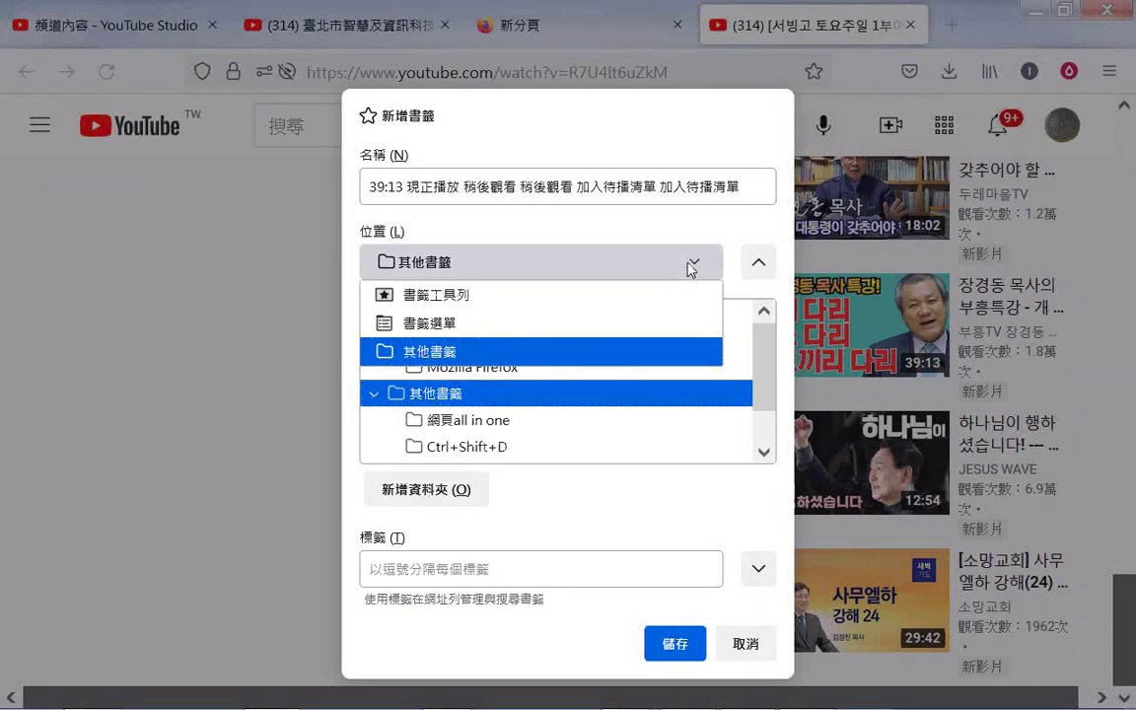
left_click(491, 434)
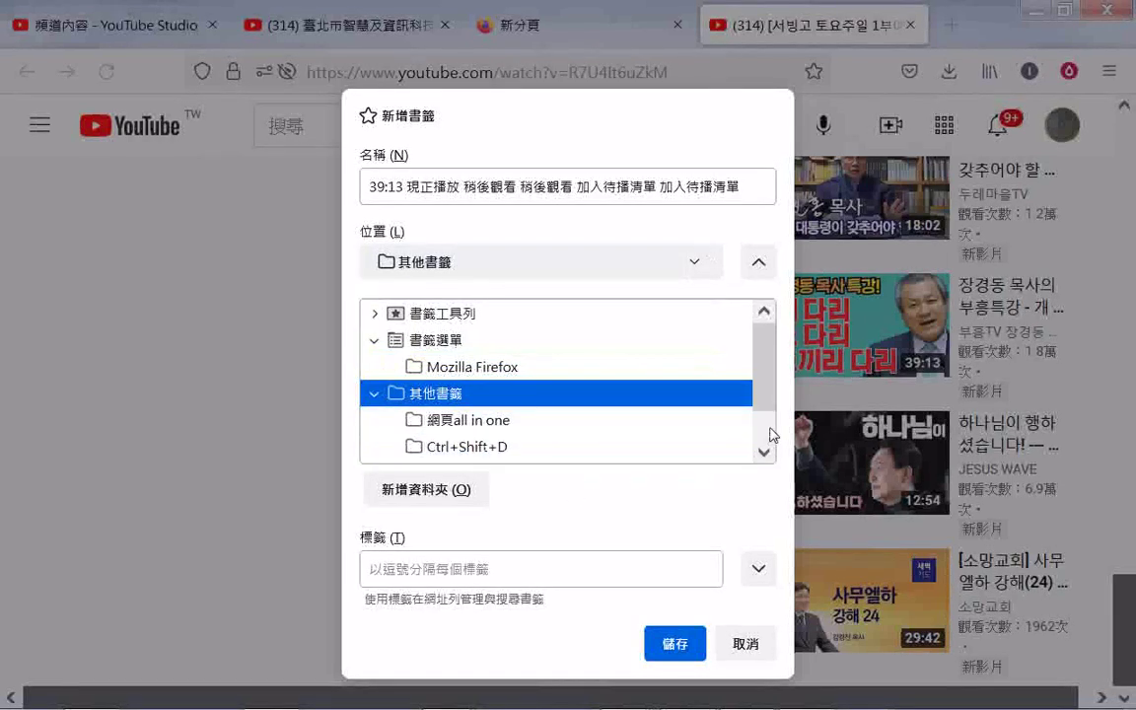
scroll(764, 448, "down", 1)
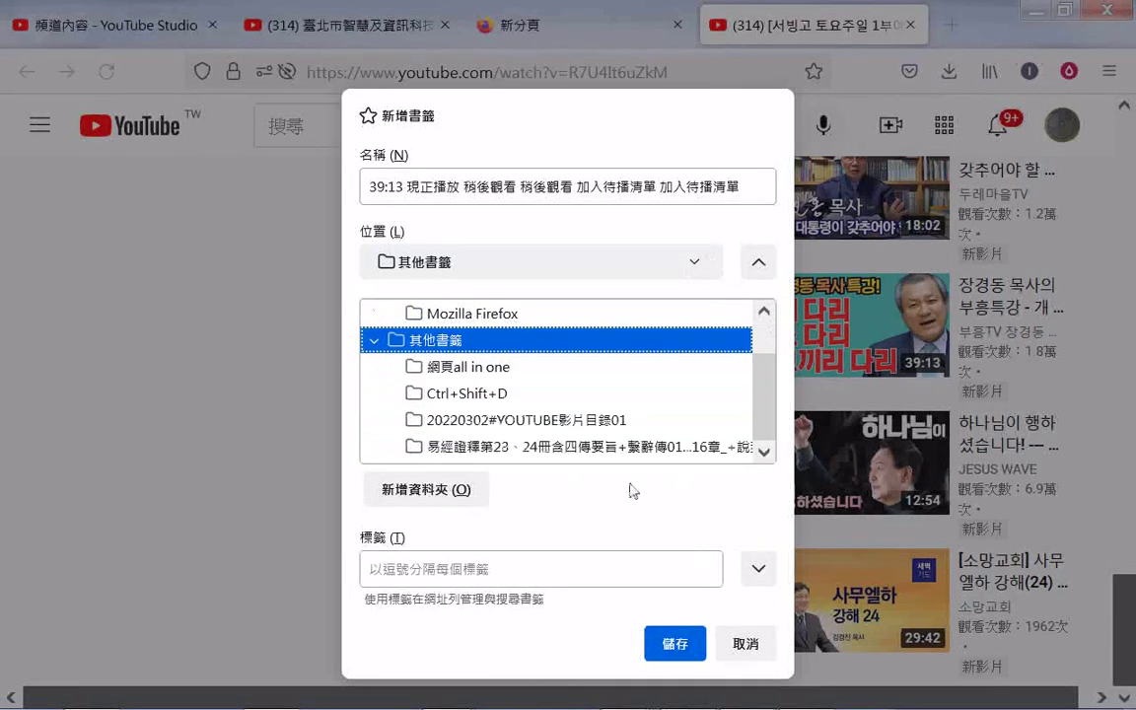
scroll(503, 434, "up", 1)
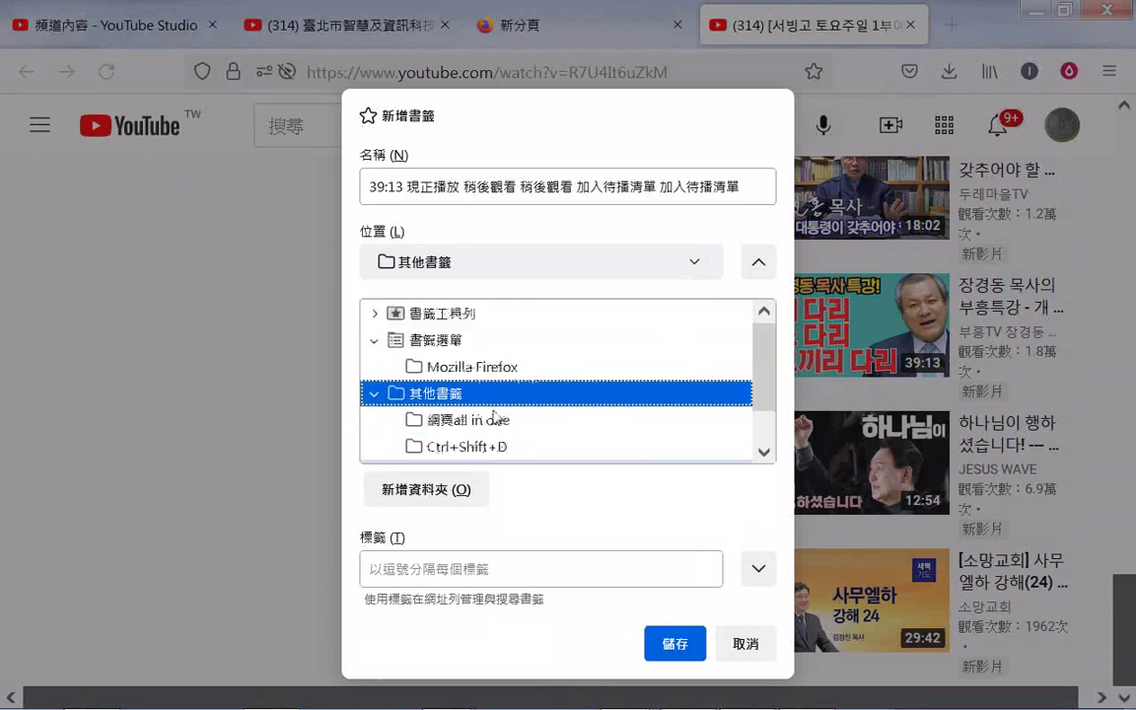
scroll(508, 439, "down", 1)
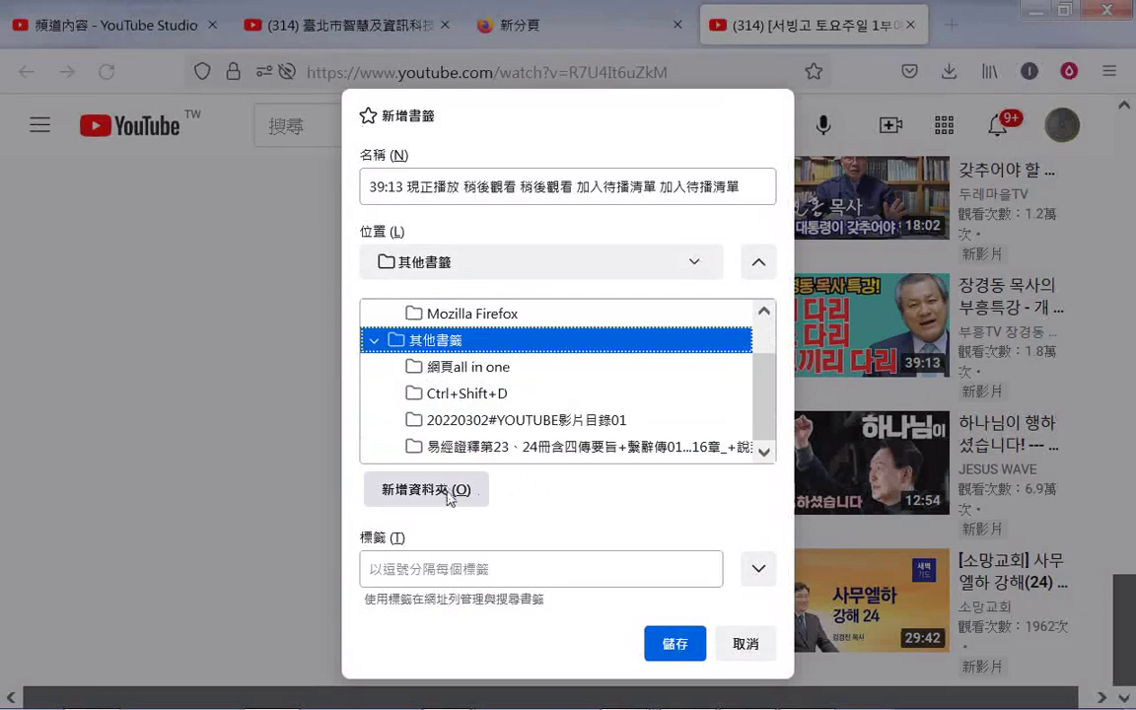
scroll(768, 394, "up", 1)
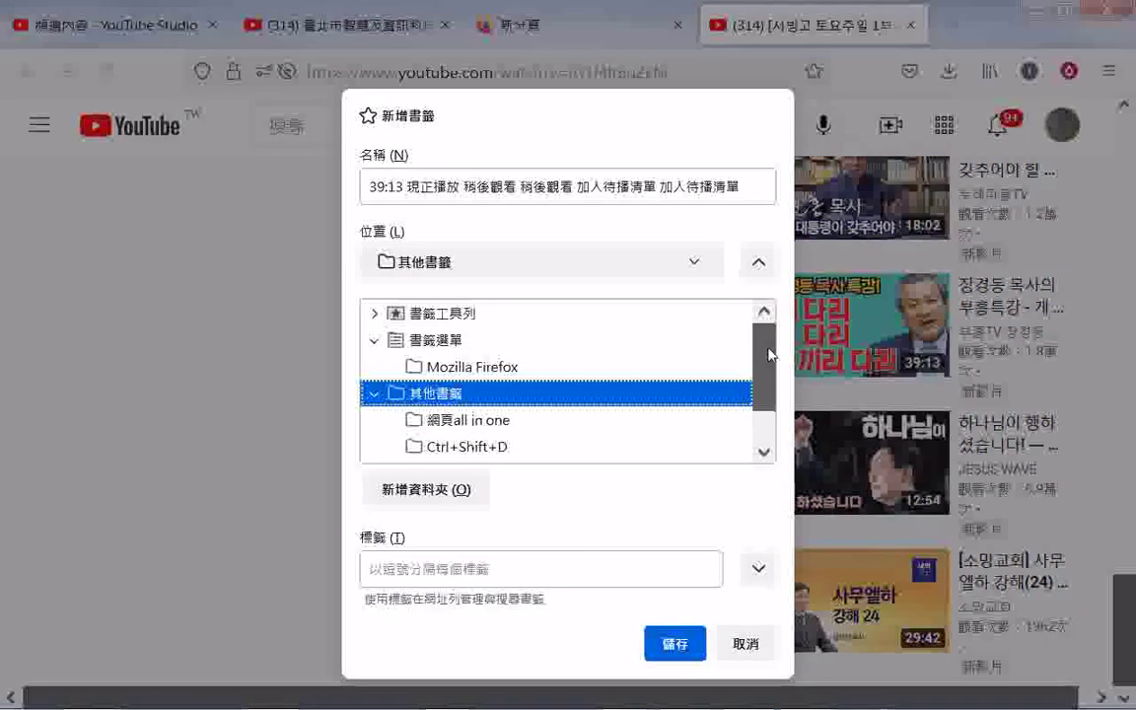
- Try Mozilla Firefox and the individual folders under 其他書籤 as the 39:13 video's bookmark location, and cancel the new bookmark
left_click(496, 369)
left_click(496, 369)
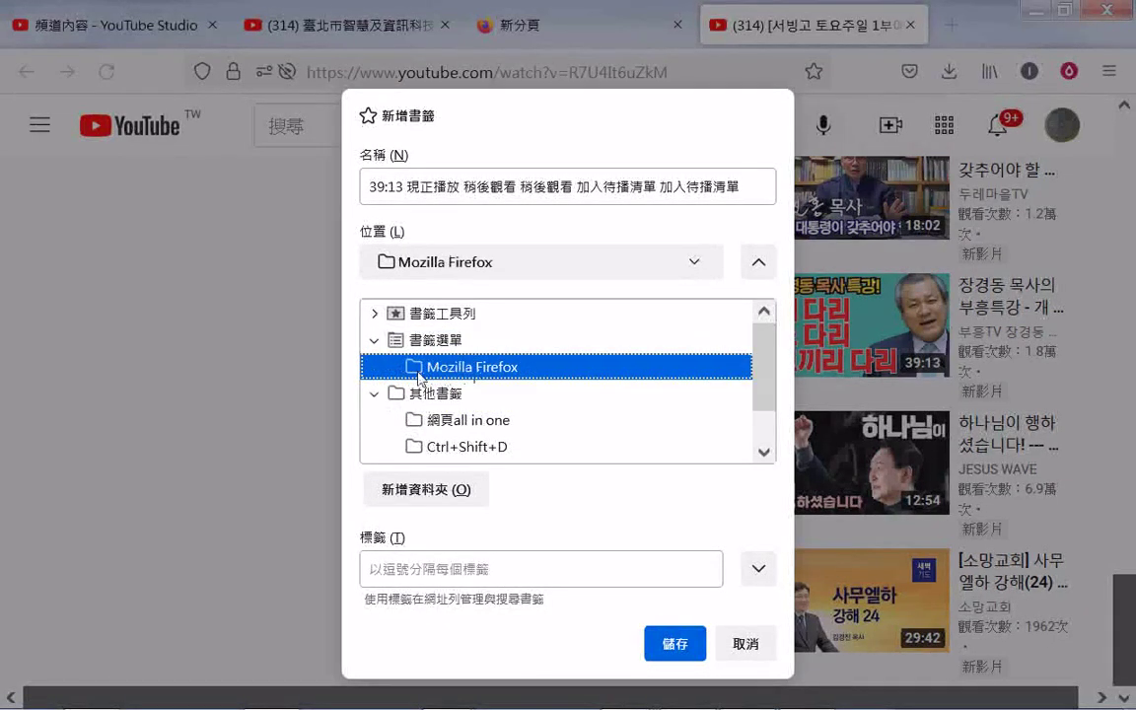
left_click(475, 422)
left_click(475, 422)
left_click(466, 448)
left_click(466, 448)
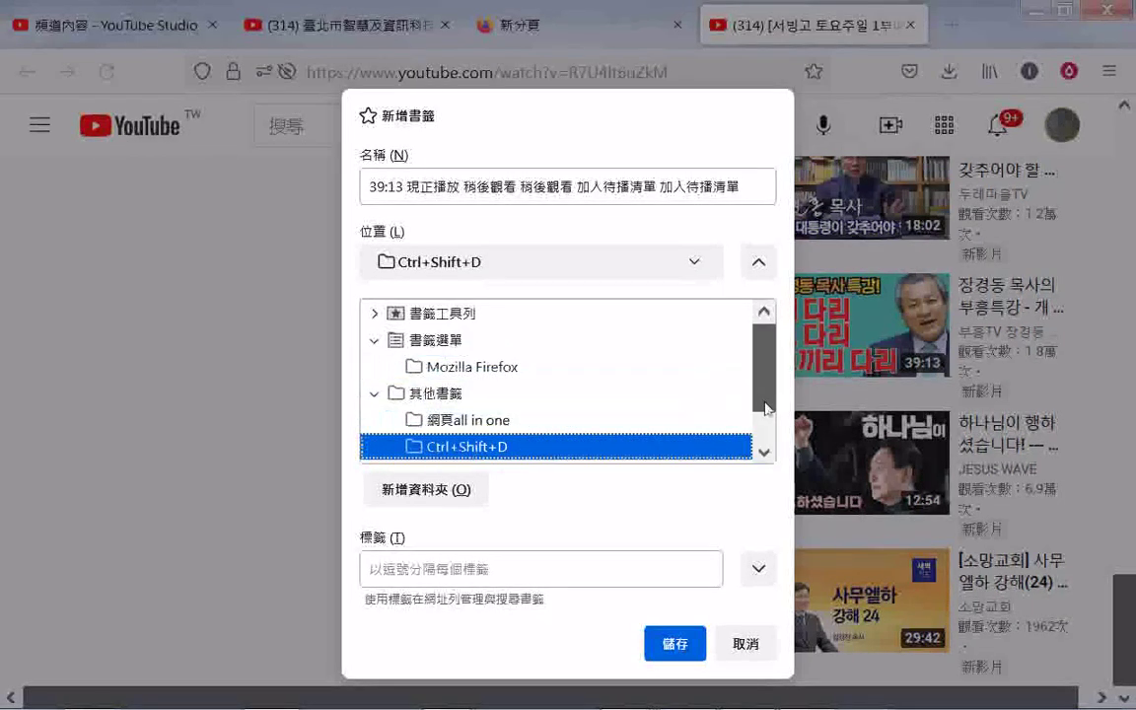
scroll(592, 394, "down", 2)
left_click(576, 421)
left_click(577, 424)
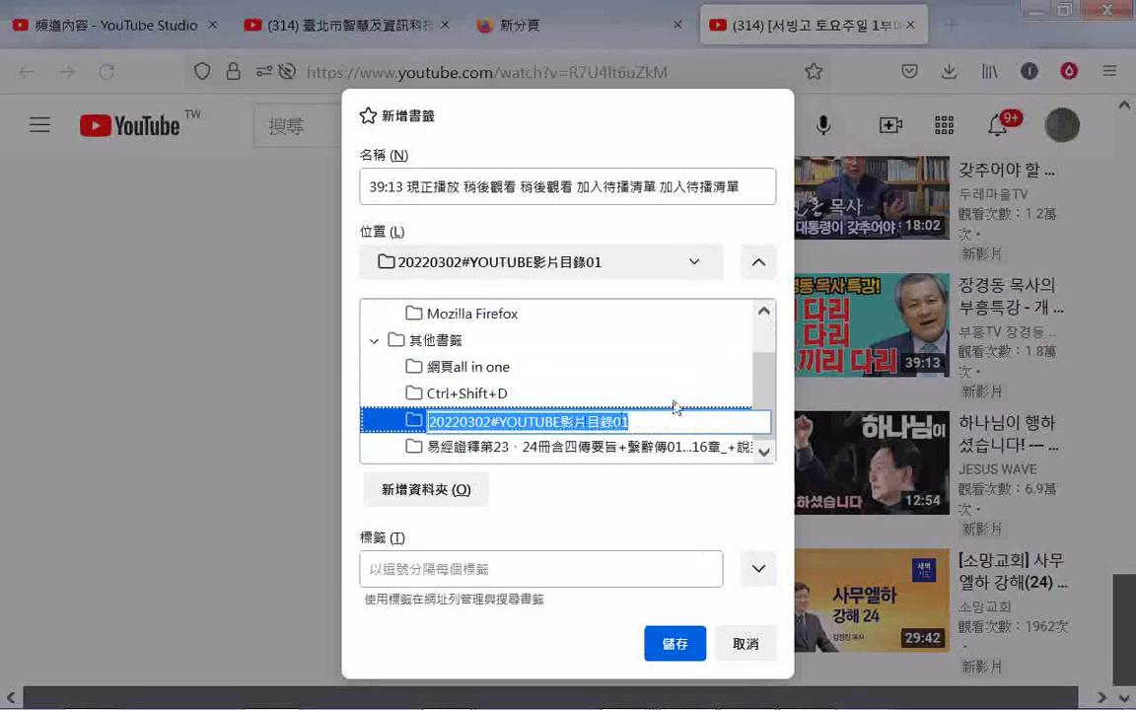
key("Escape")
left_click(623, 450)
left_click(591, 448)
key("Escape")
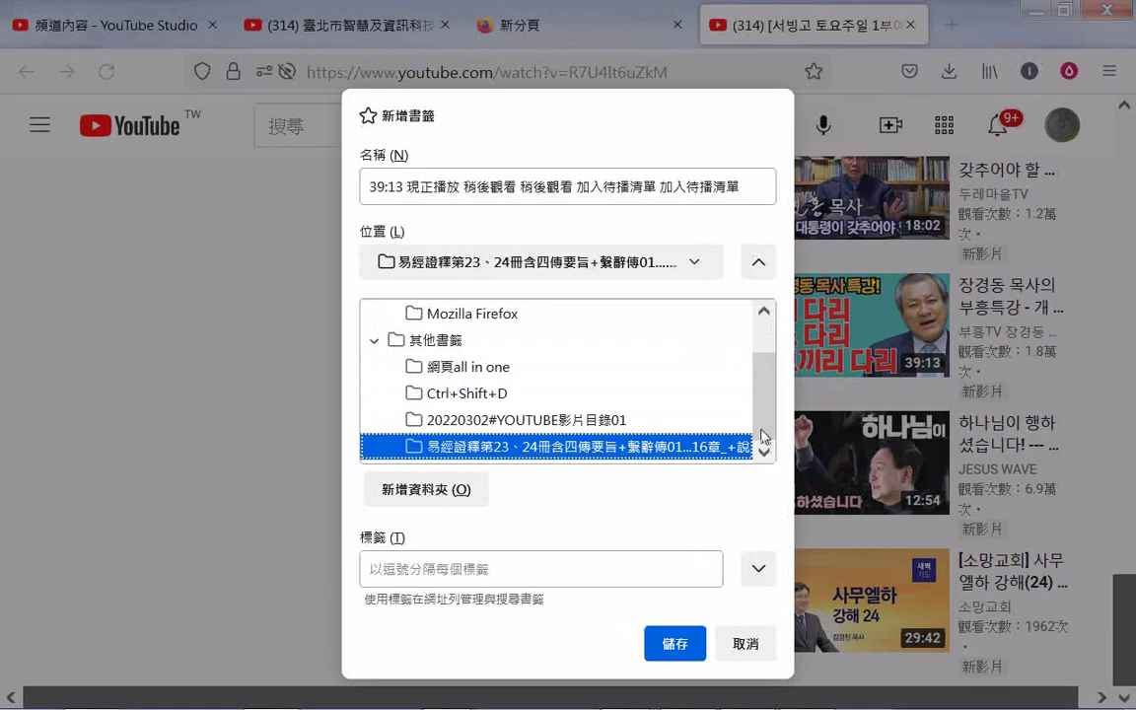
left_click(746, 643)
- Start a new bookmark for the link of the 39:13 video again and expand its location's folder tree
right_click(846, 317)
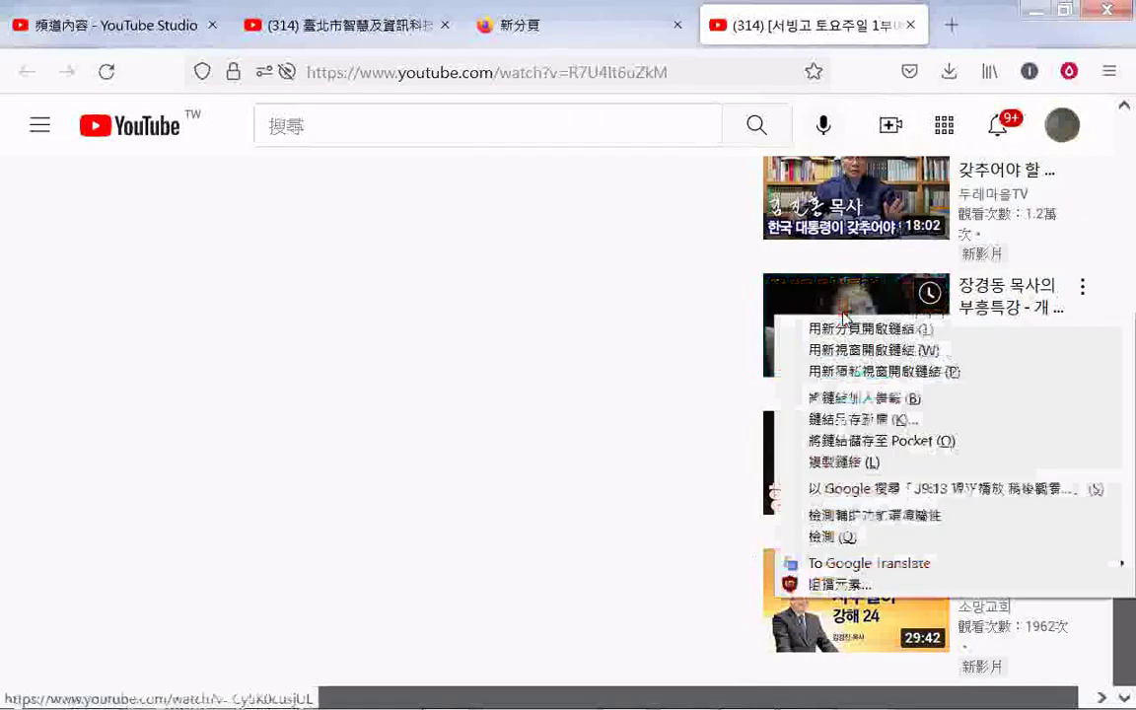
left_click(848, 399)
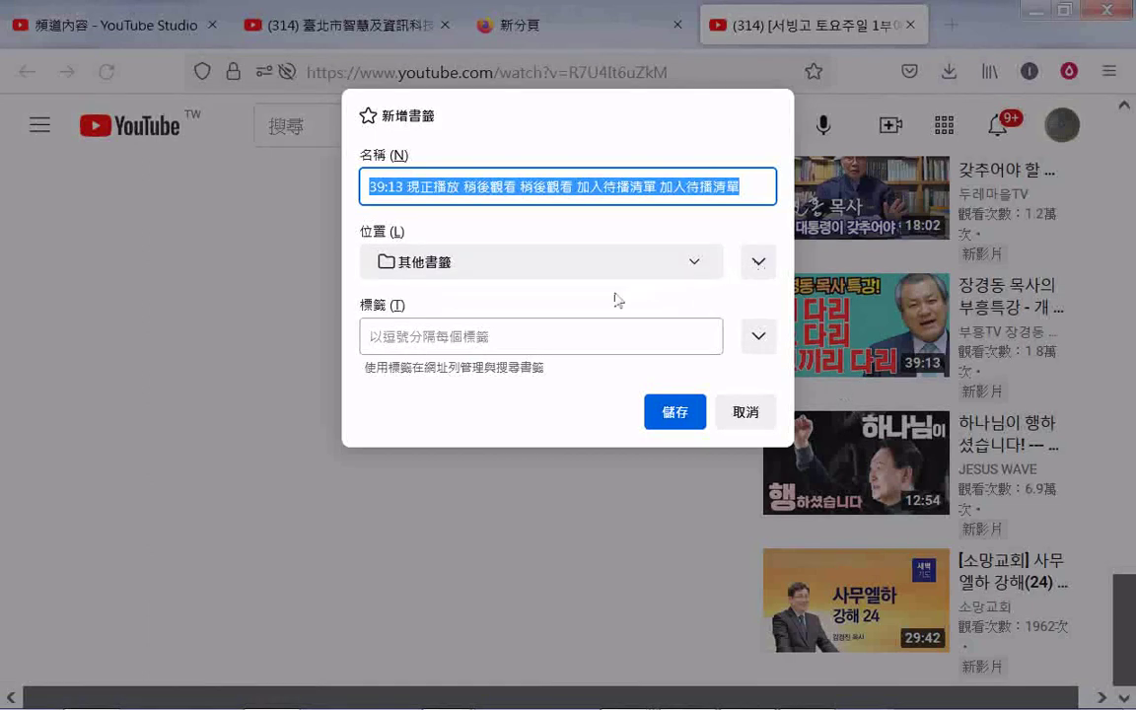
left_click(759, 264)
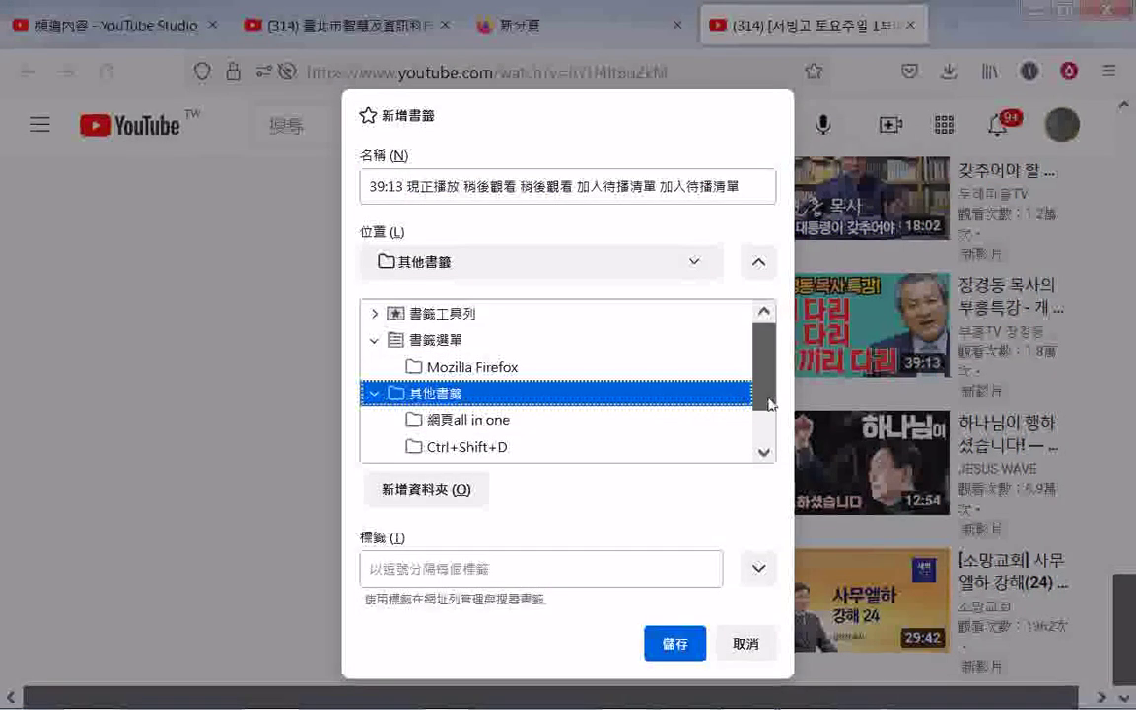
- Check the folder tree and the location choices for the dated Korean video folder
scroll(533, 394, "down", 1)
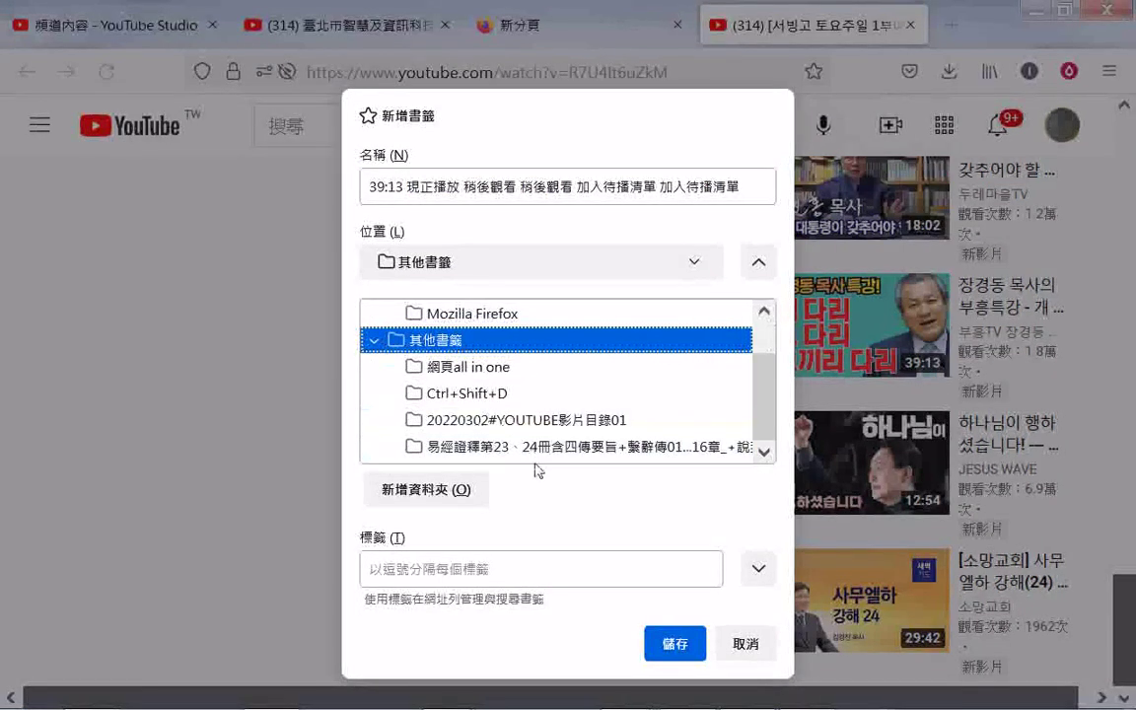
scroll(533, 434, "up", 1)
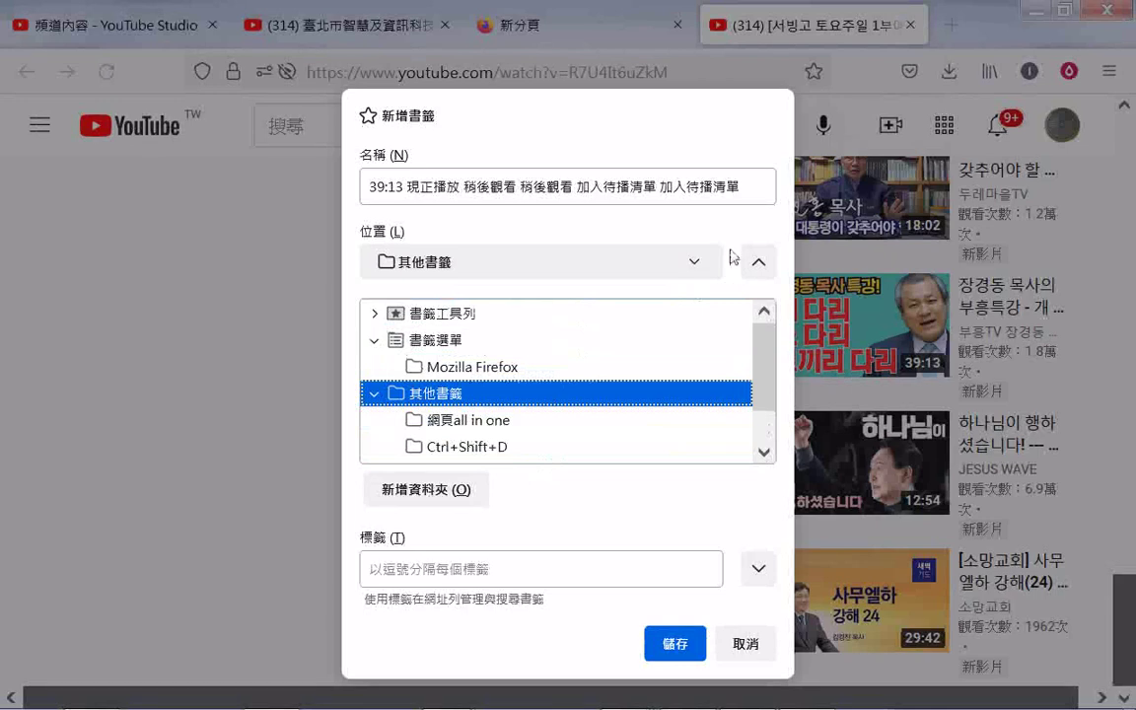
left_click(758, 266)
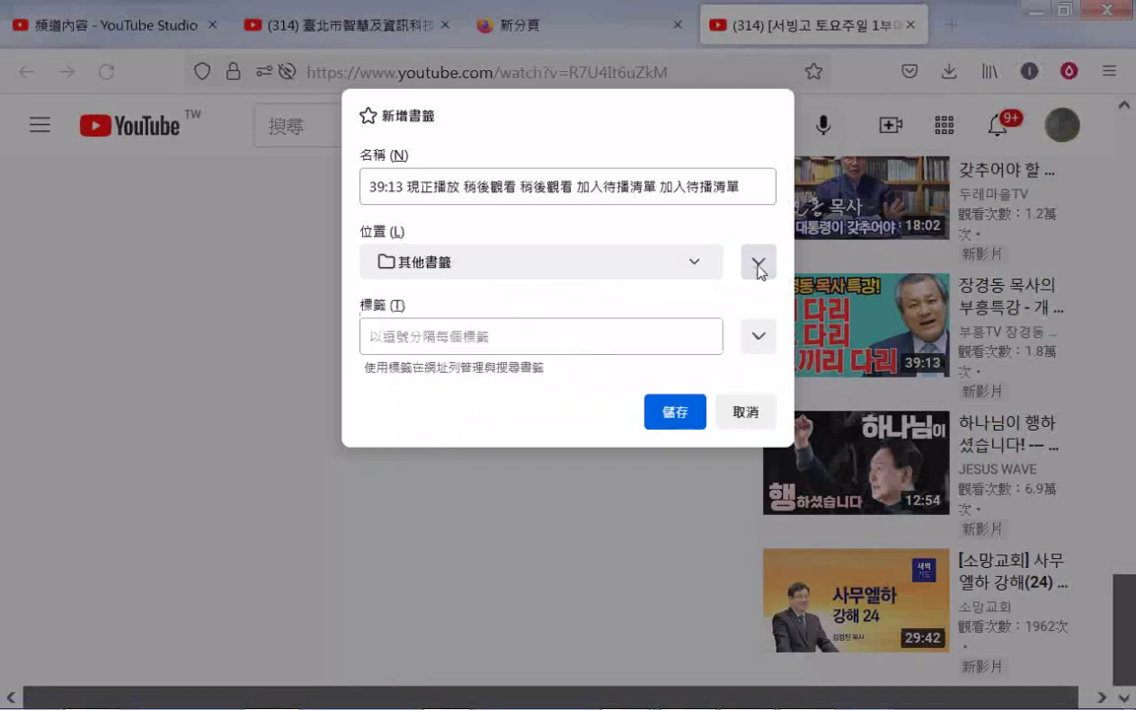
left_click(760, 268)
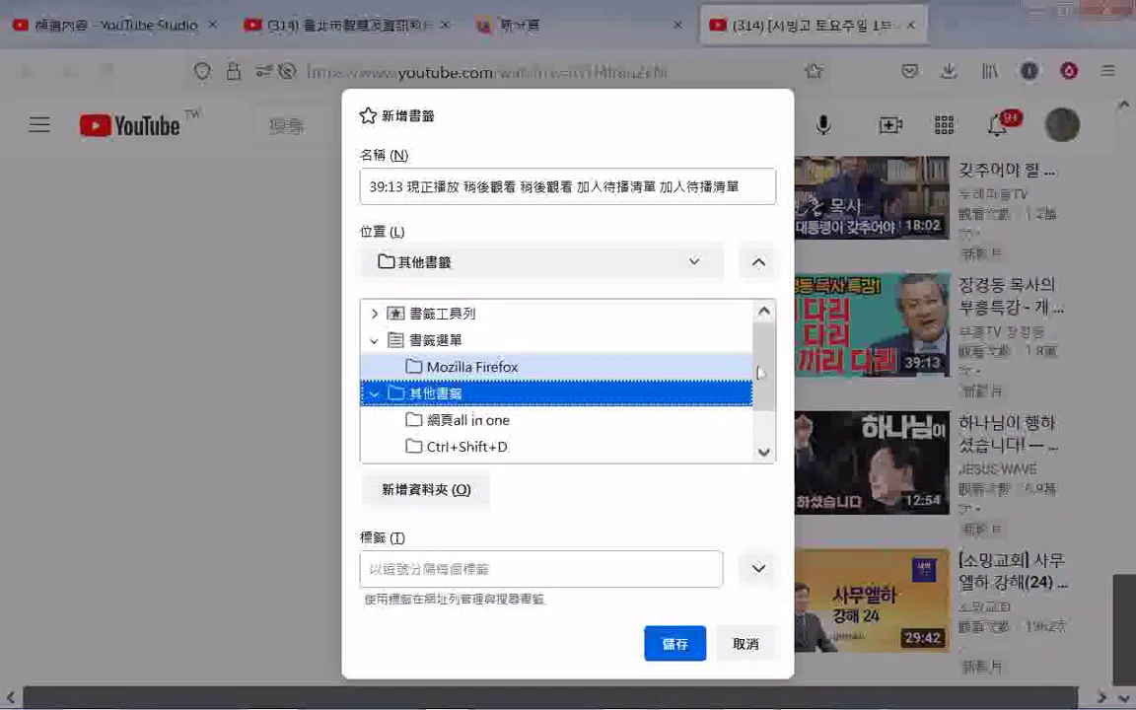
scroll(756, 459, "down", 1)
scroll(755, 350, "up", 1)
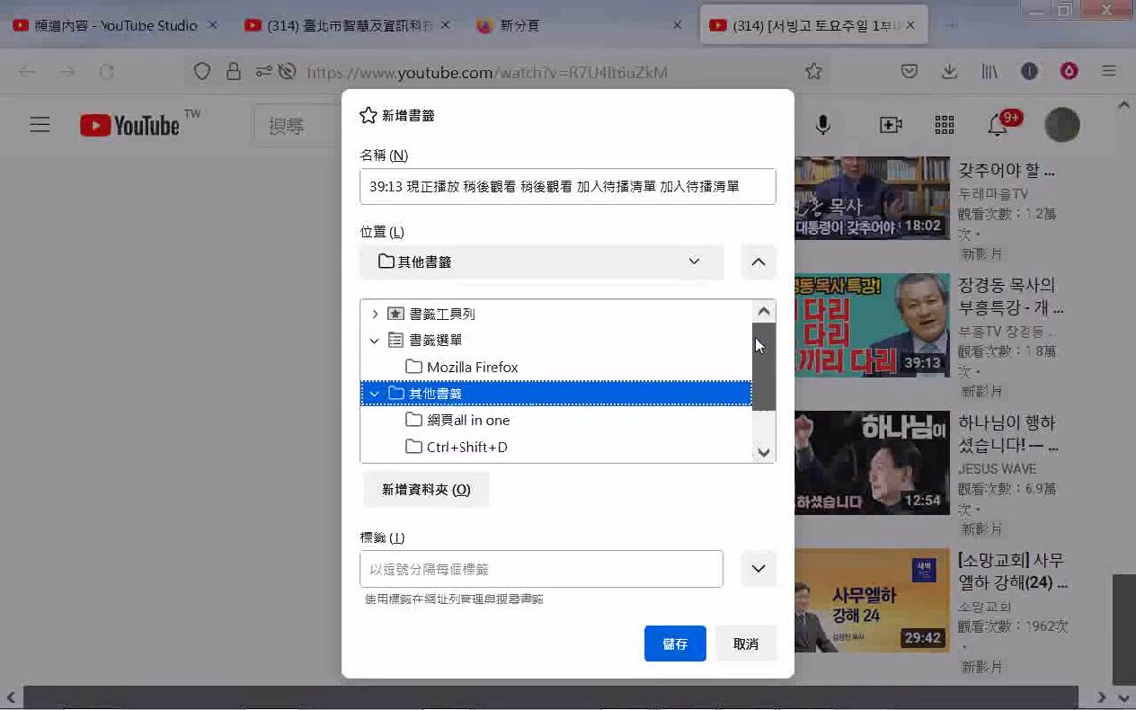
left_click(701, 264)
left_click(659, 211)
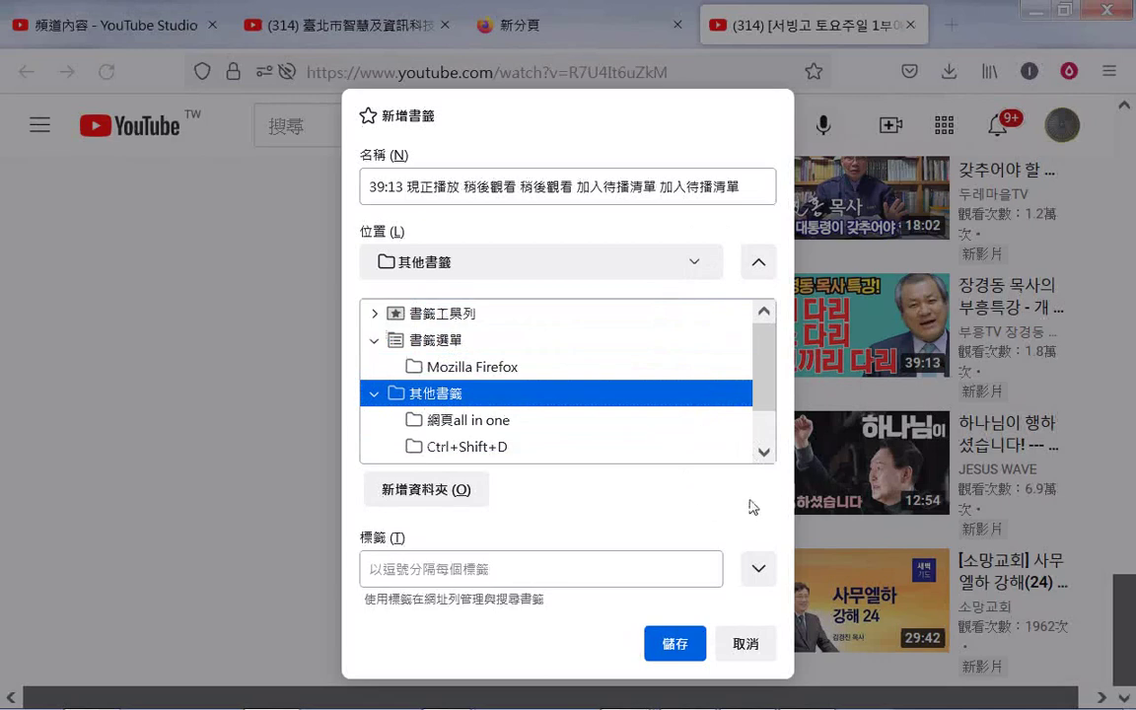
scroll(769, 345, "down", 1)
scroll(770, 339, "up", 1)
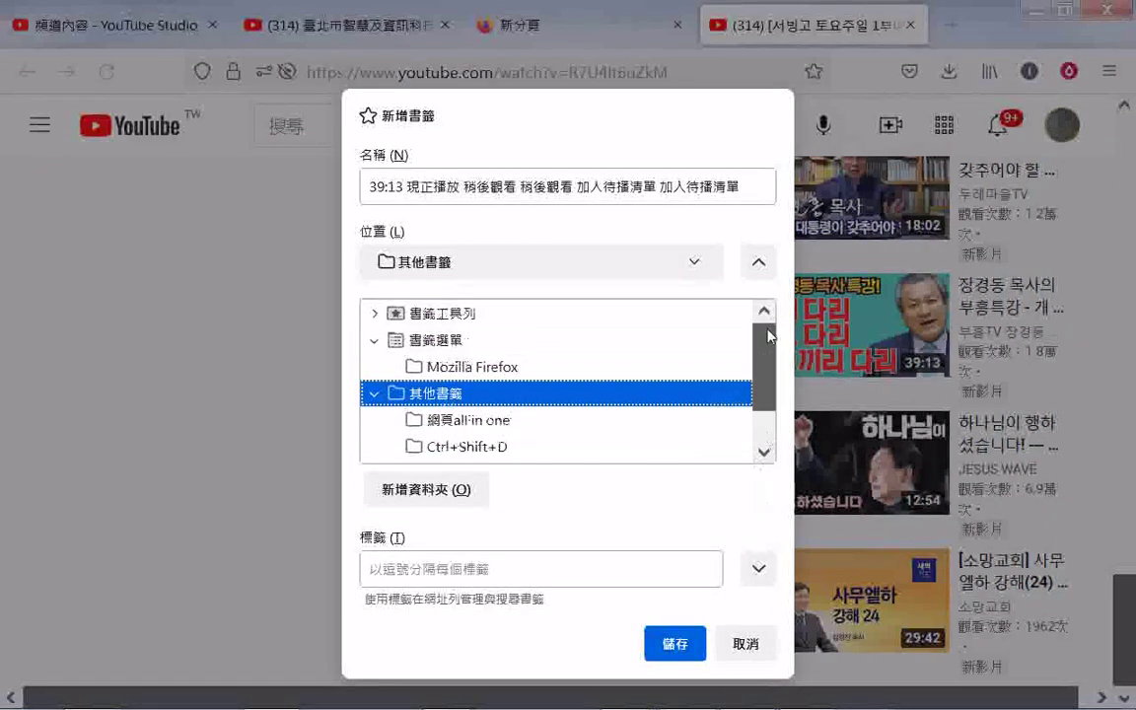
- Create a bookmark folder named 20220312韓文 under 其他書籤 and save the 39:13 video's bookmark in it
left_click(446, 488)
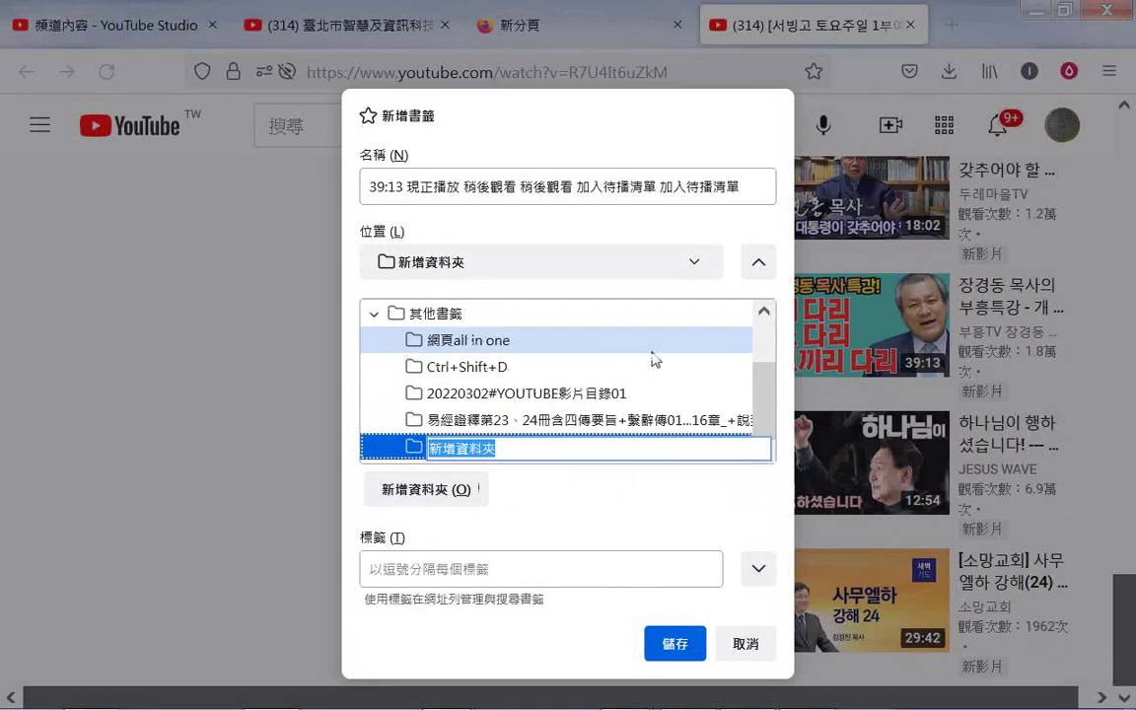
type("202203")
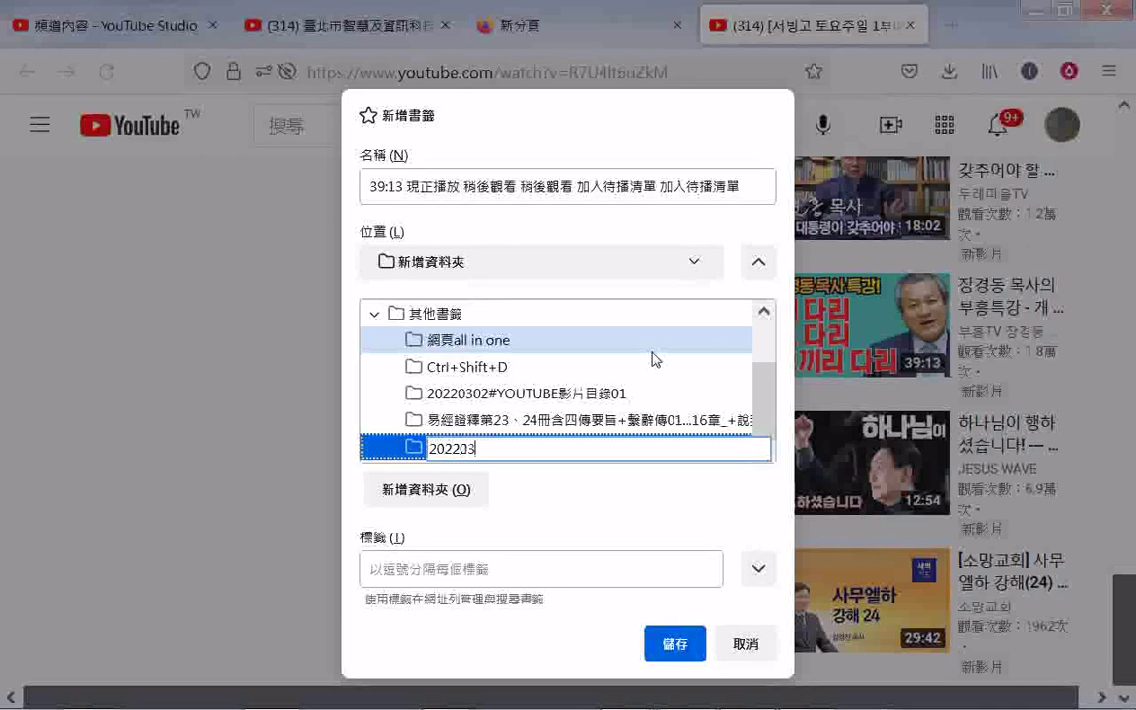
type("12")
type("ㄈ")
type("6")
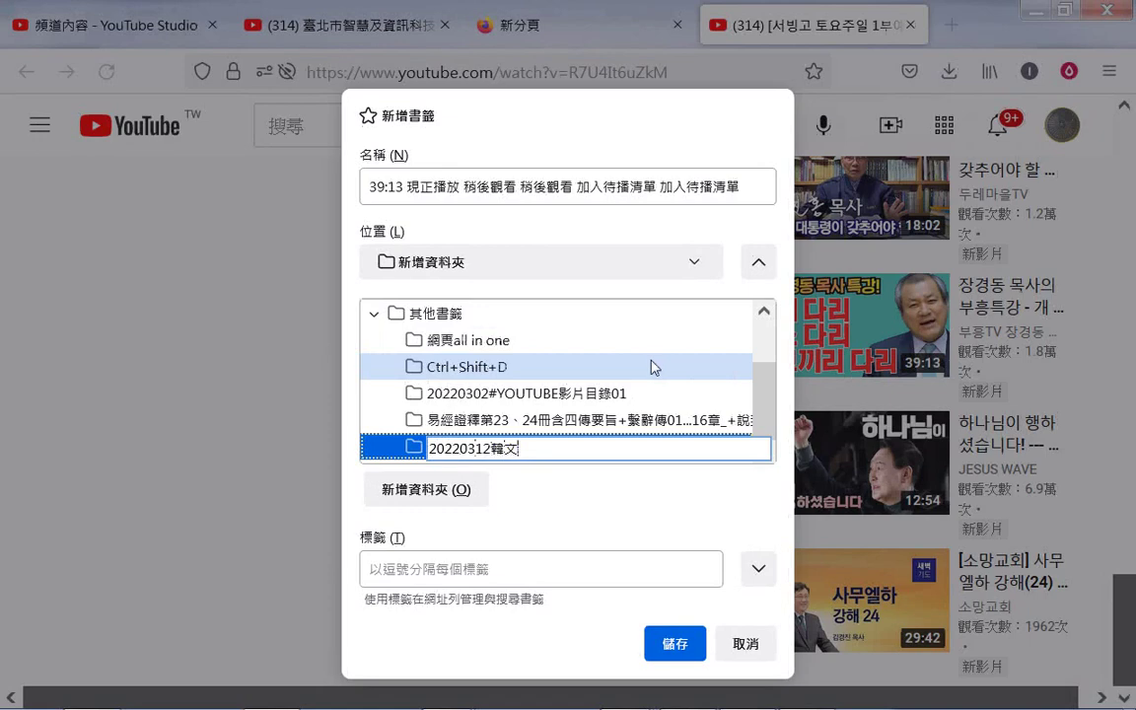
key("Return")
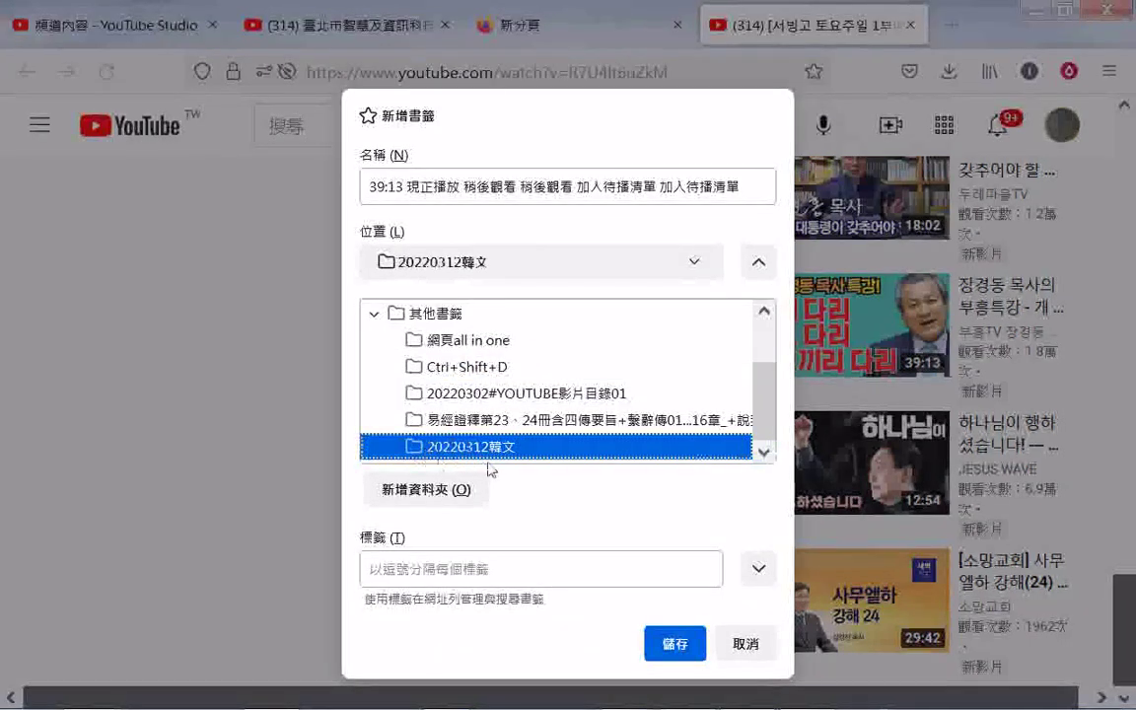
left_click(680, 649)
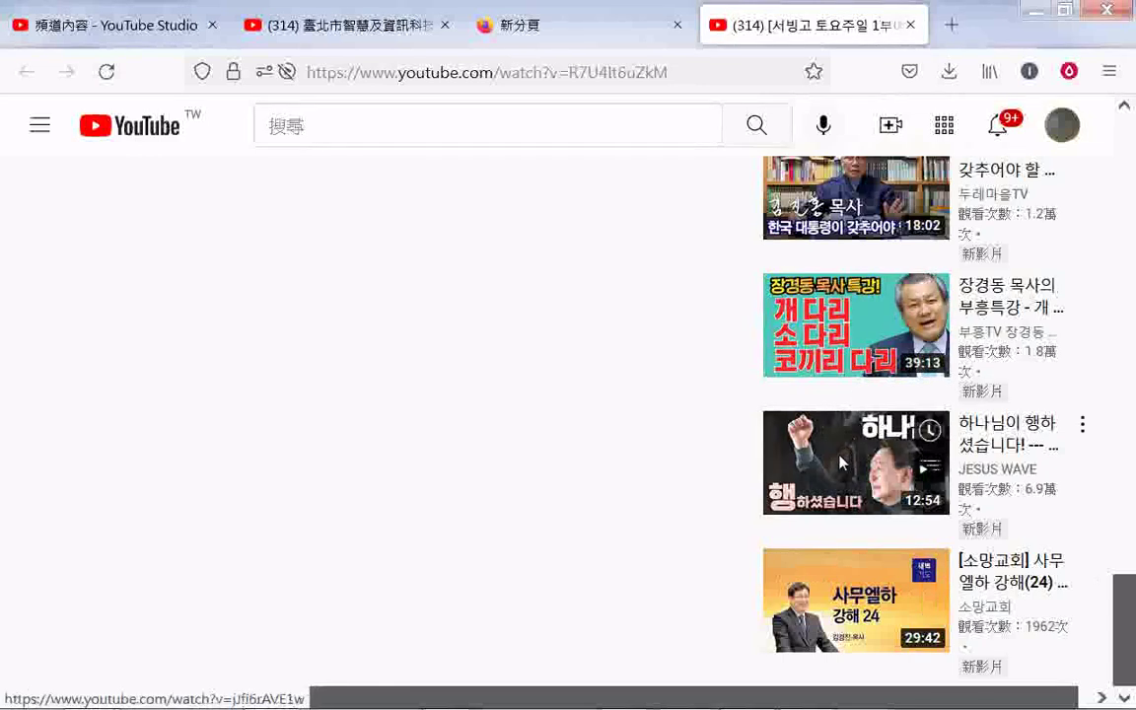
- Bookmark the link of the 12:54 video, check the location choices and save it in the 韓文影片20220312 folder
right_click(841, 461)
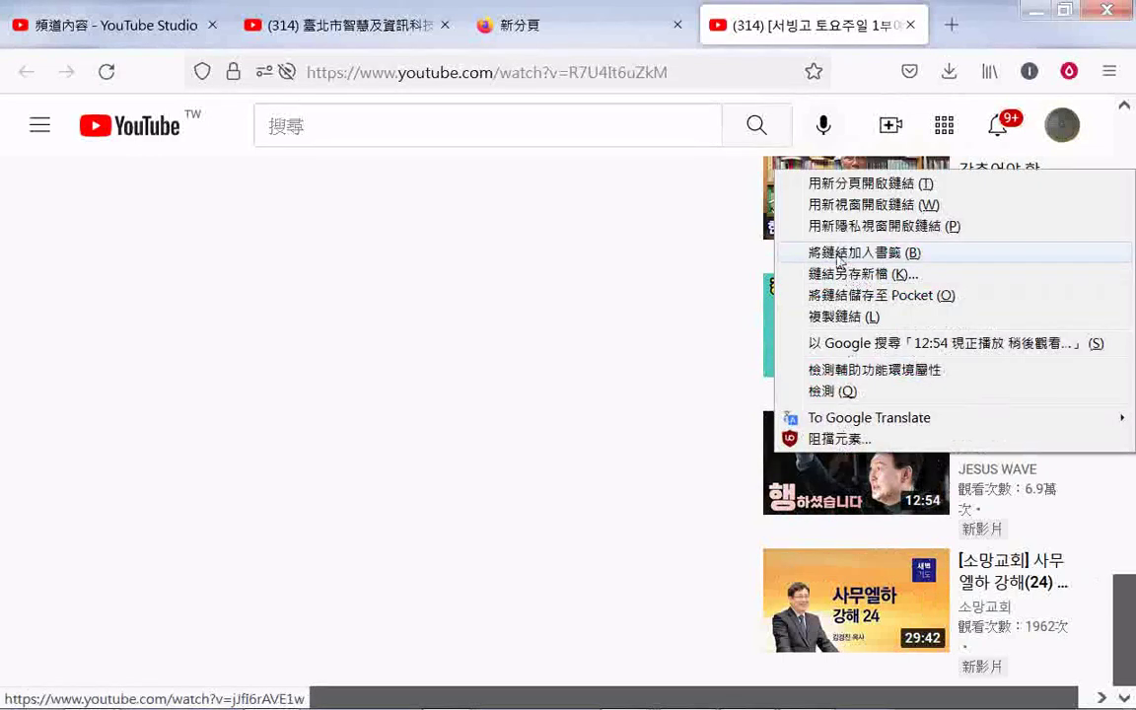
left_click(841, 260)
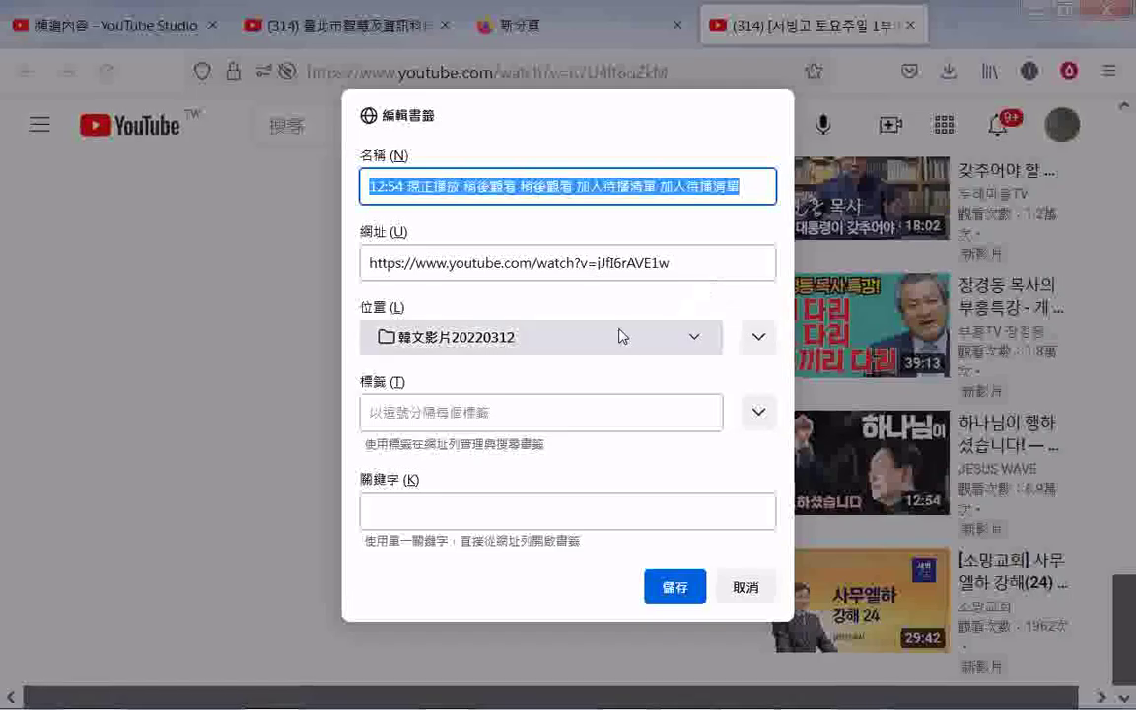
left_click(548, 347)
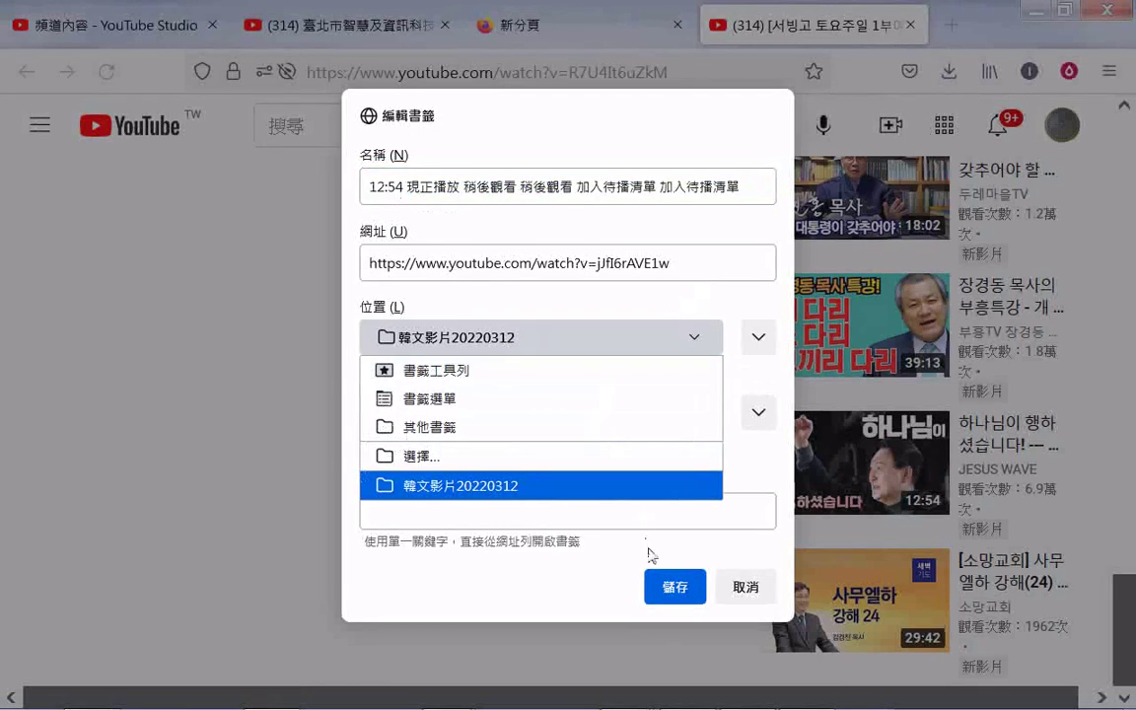
left_click(678, 595)
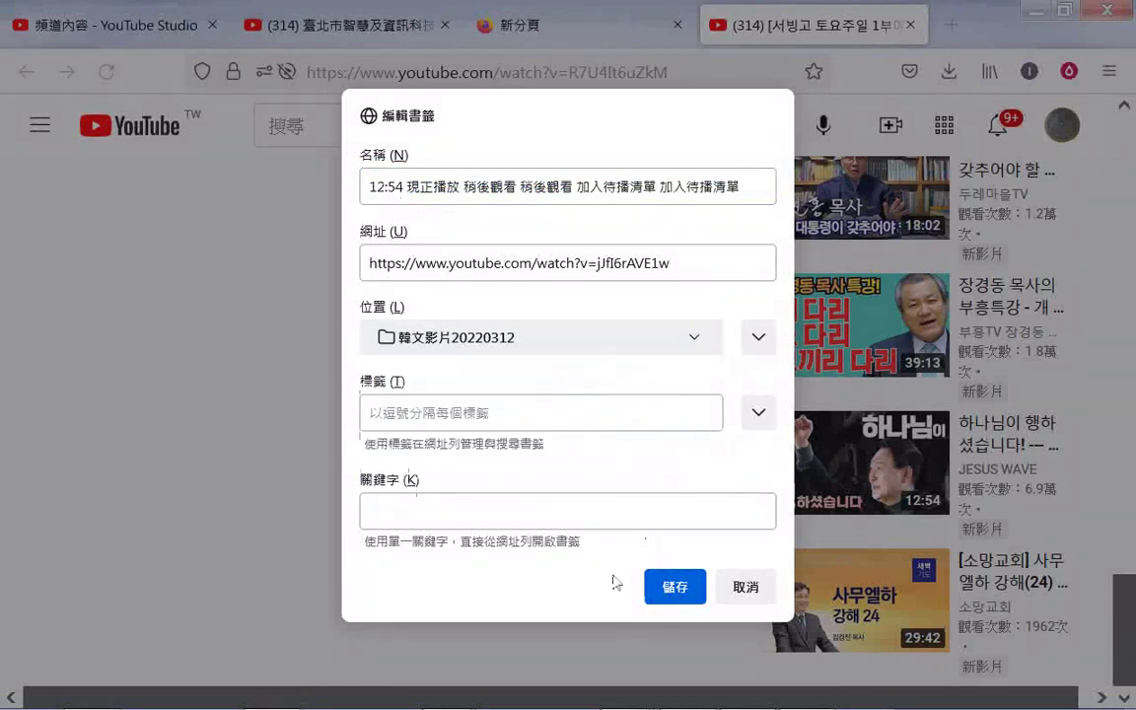
left_click(470, 335)
left_click(470, 337)
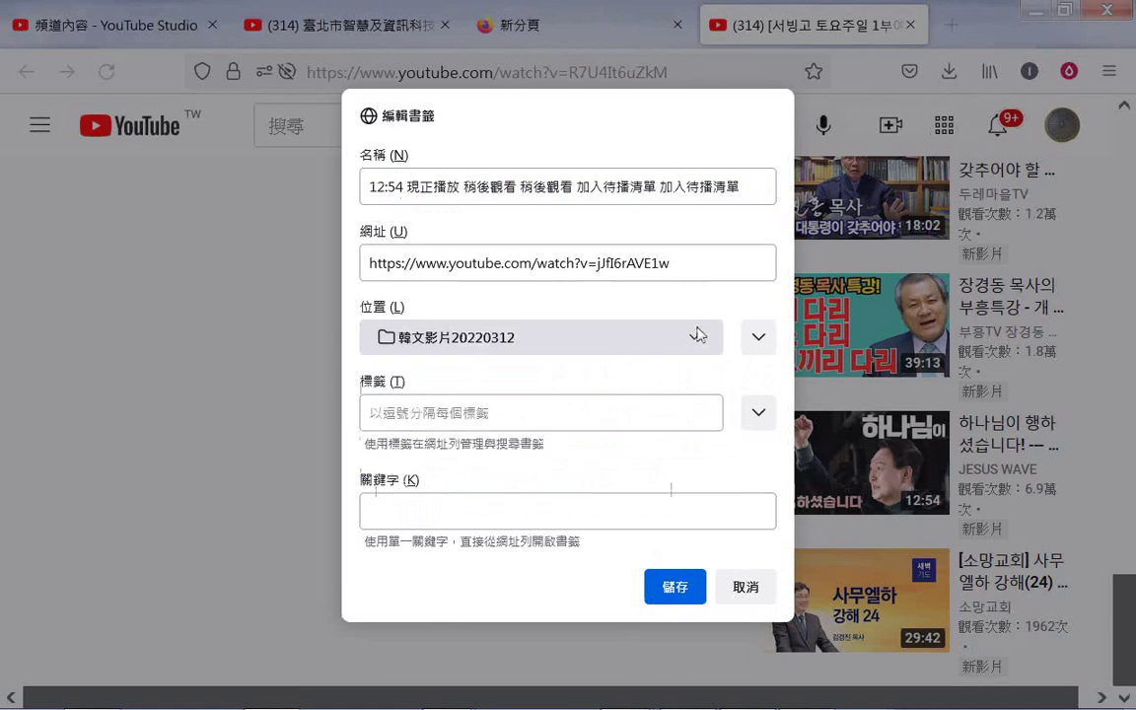
left_click(673, 587)
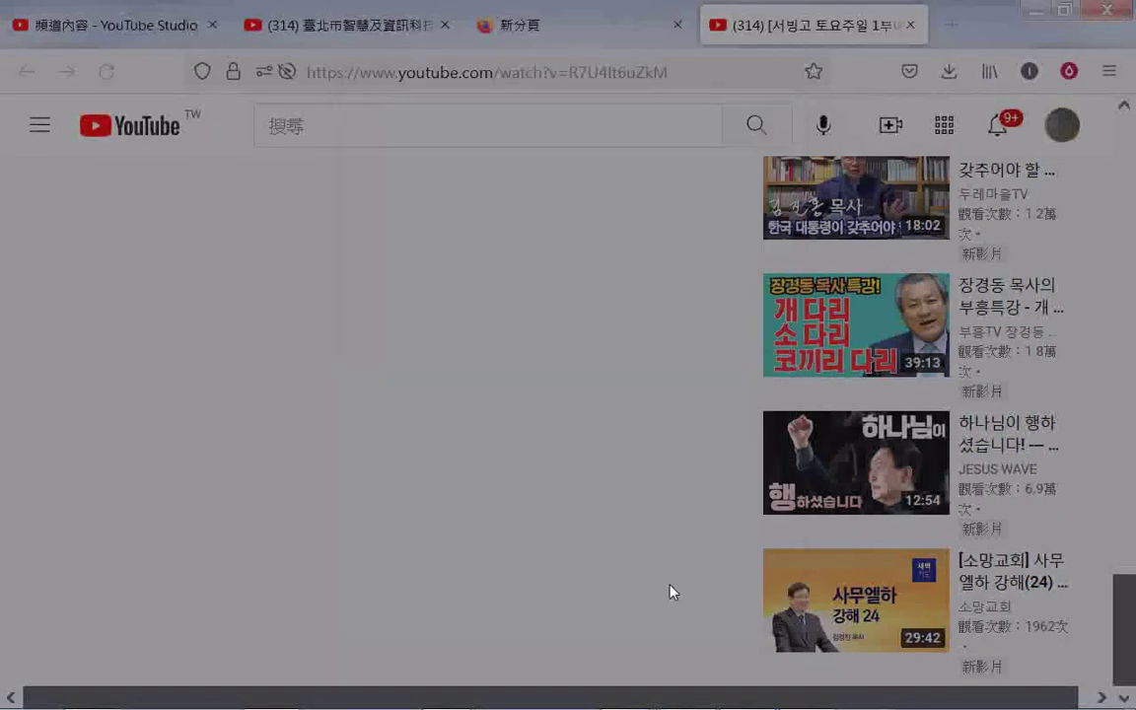
- Bookmark the link of the 18:02 video in the 20220312韓文 folder under 其他書籤
right_click(829, 201)
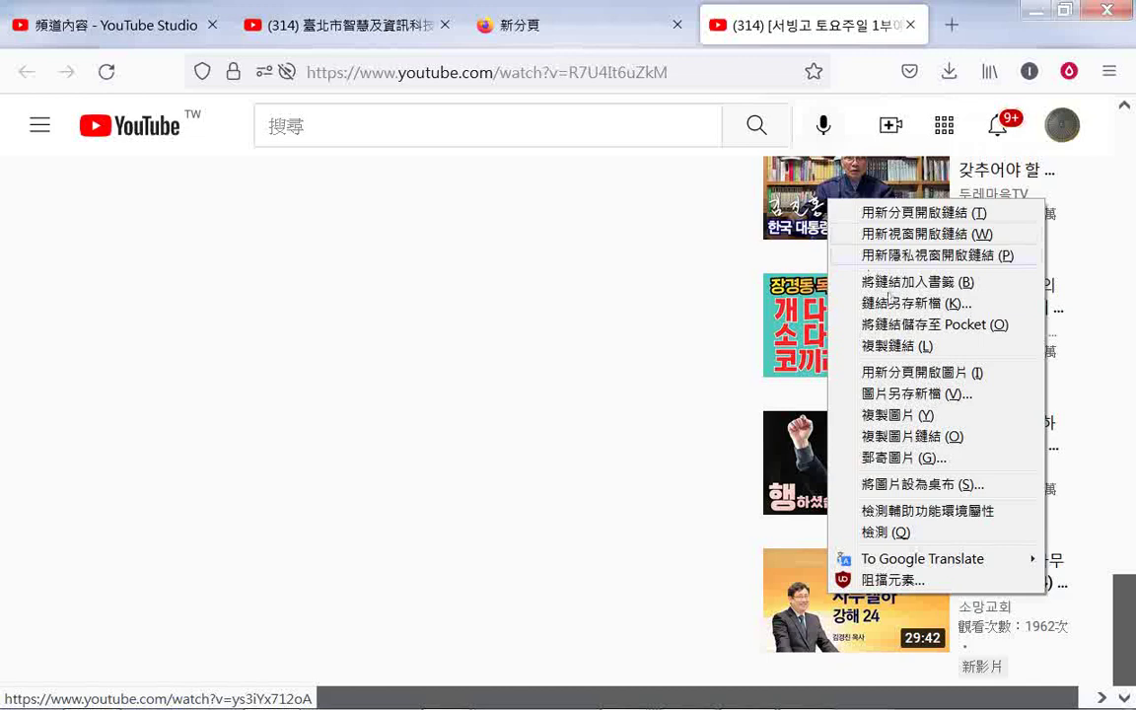
left_click(918, 286)
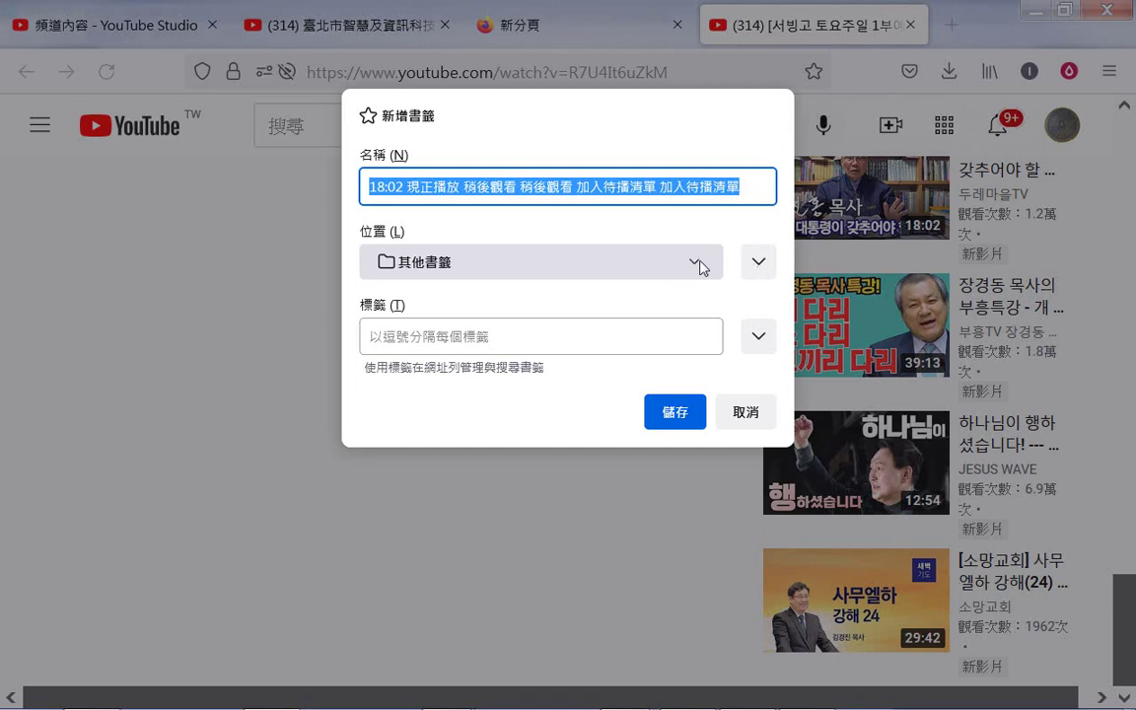
left_click(703, 268)
left_click(700, 265)
left_click(757, 263)
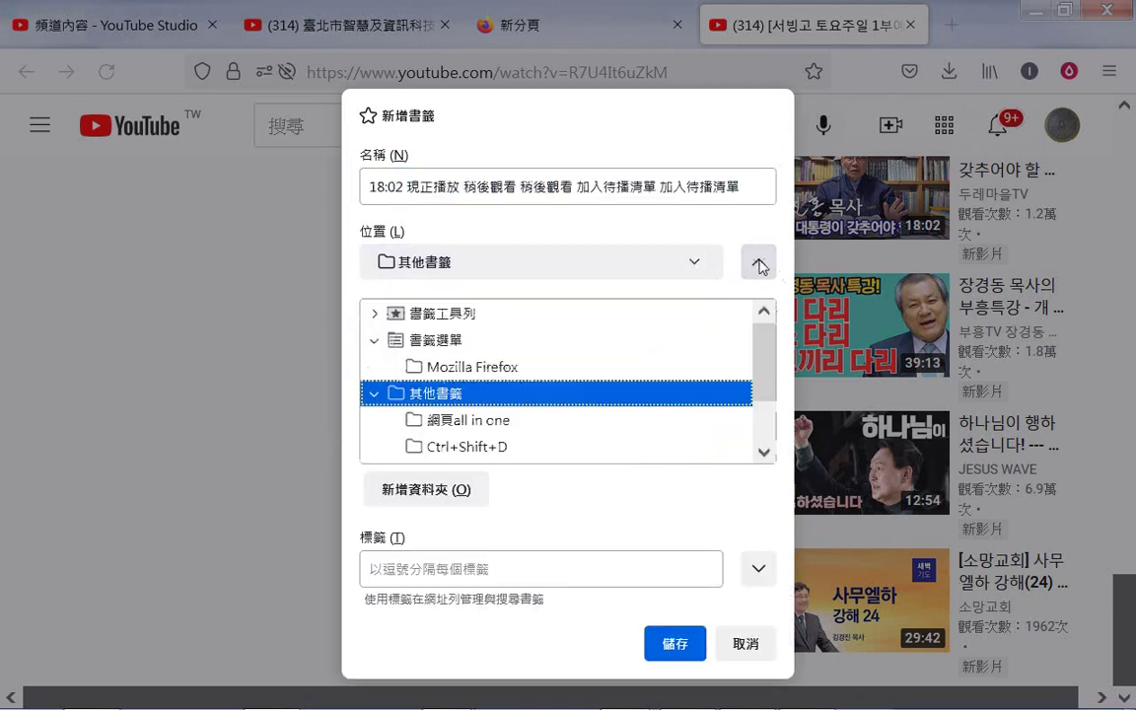
scroll(577, 414, "down", 1)
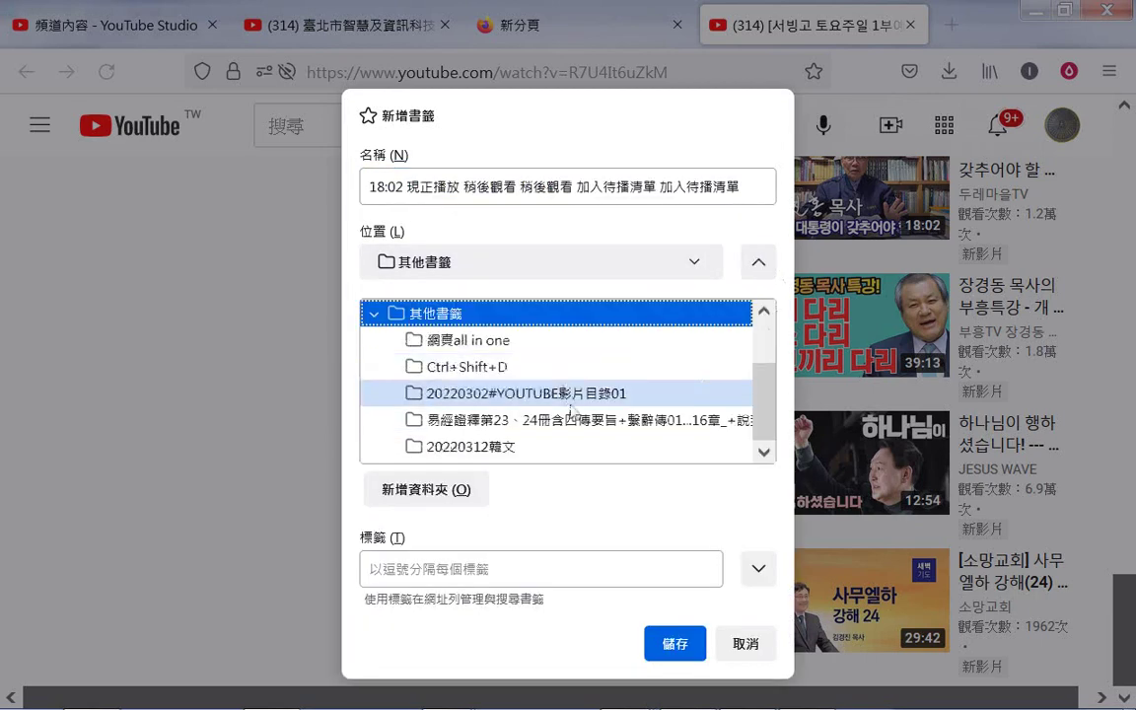
left_click(513, 449)
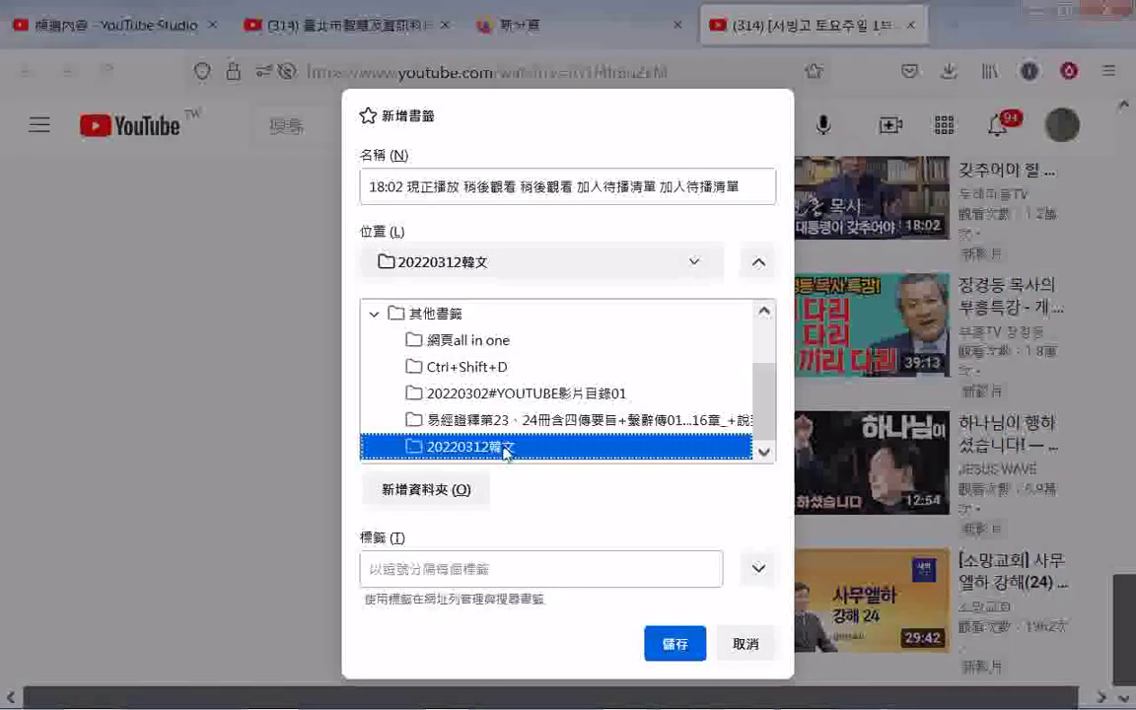
left_click(676, 644)
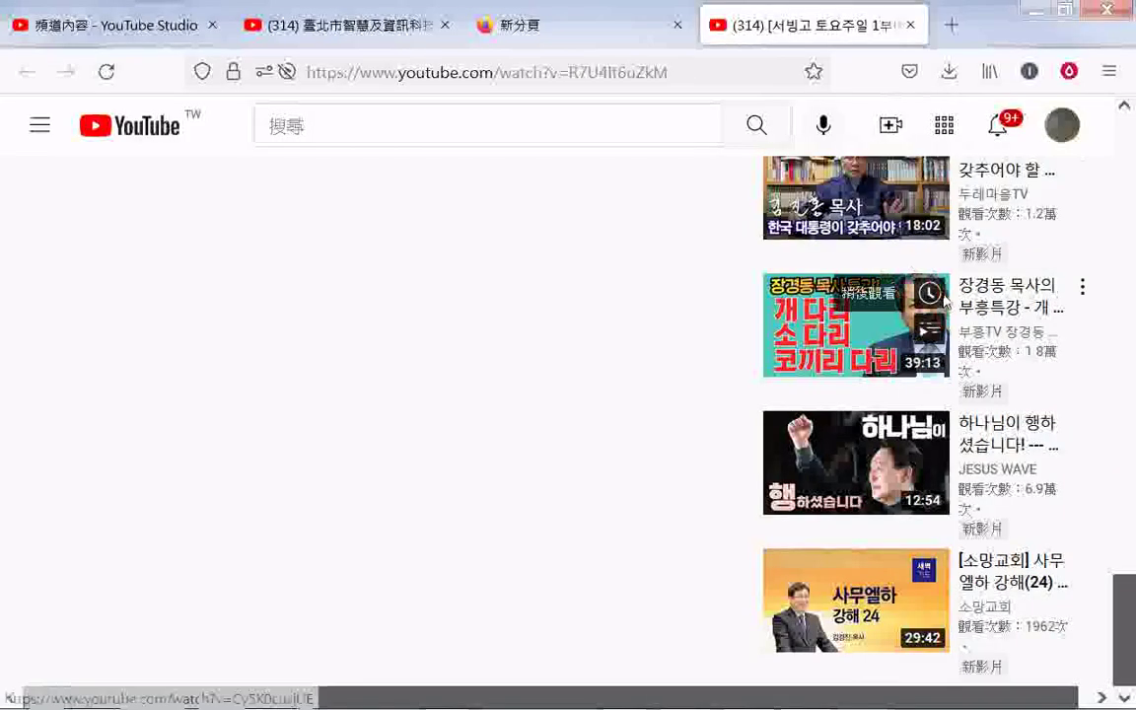
- Bookmark the link of the 25:02 video in the 20220312韓文 folder
scroll(850, 414, "up", 4)
right_click(848, 401)
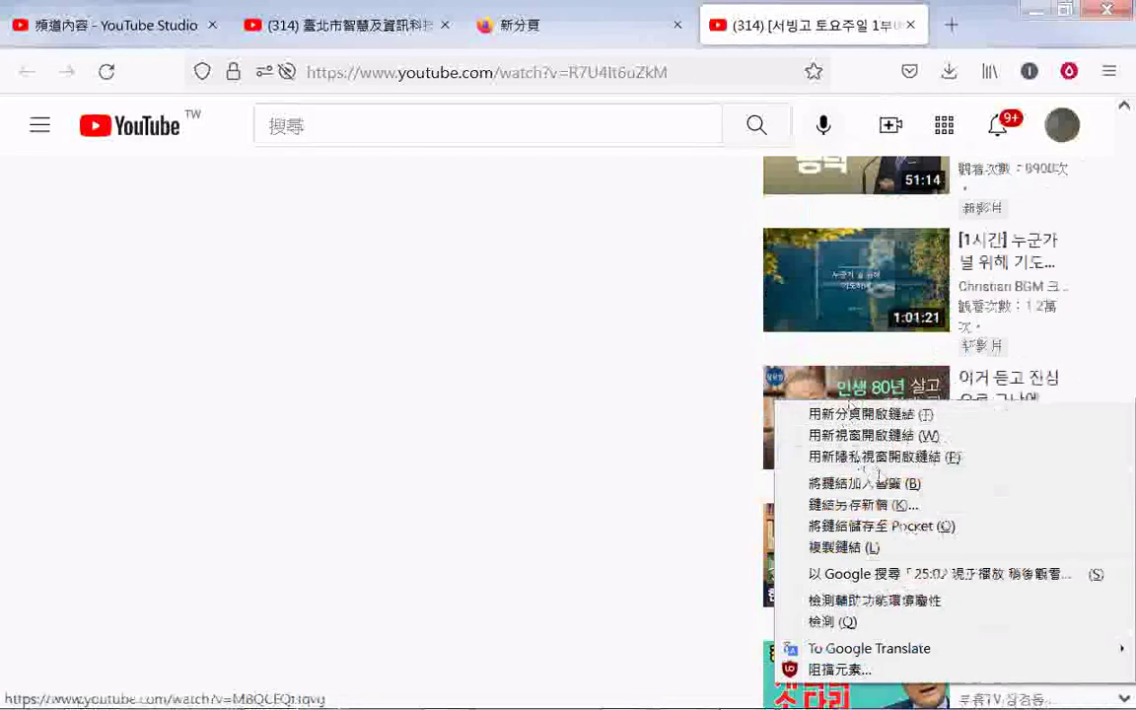
left_click(875, 484)
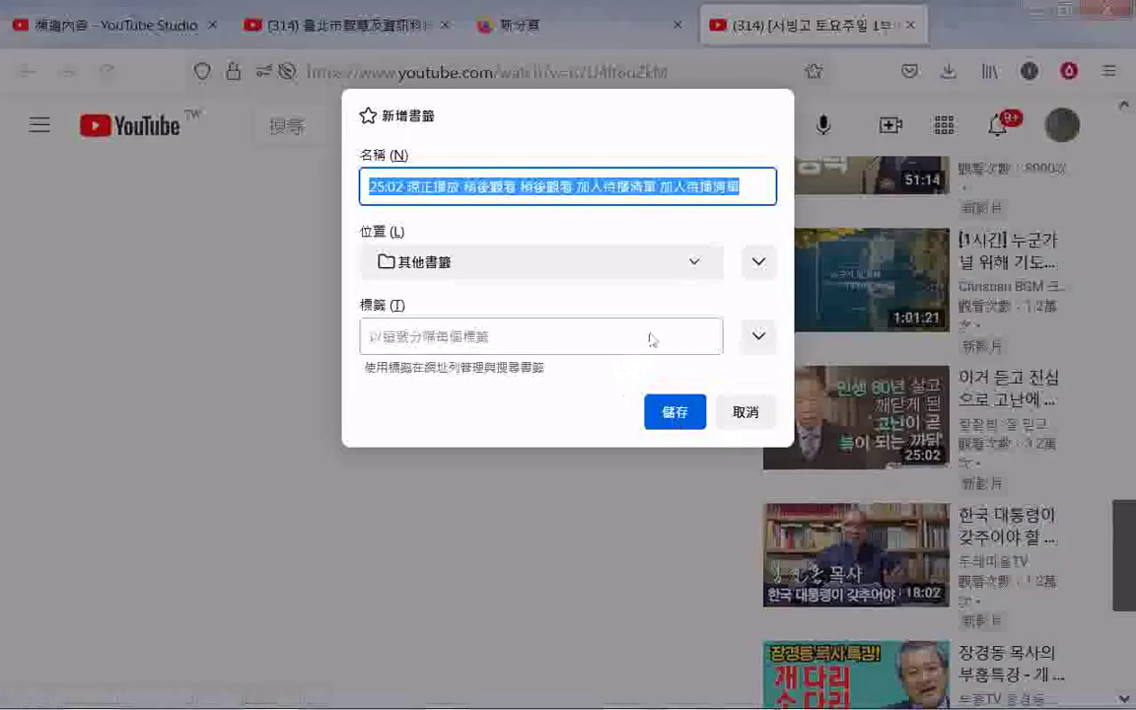
left_click(756, 261)
scroll(464, 414, "down", 1)
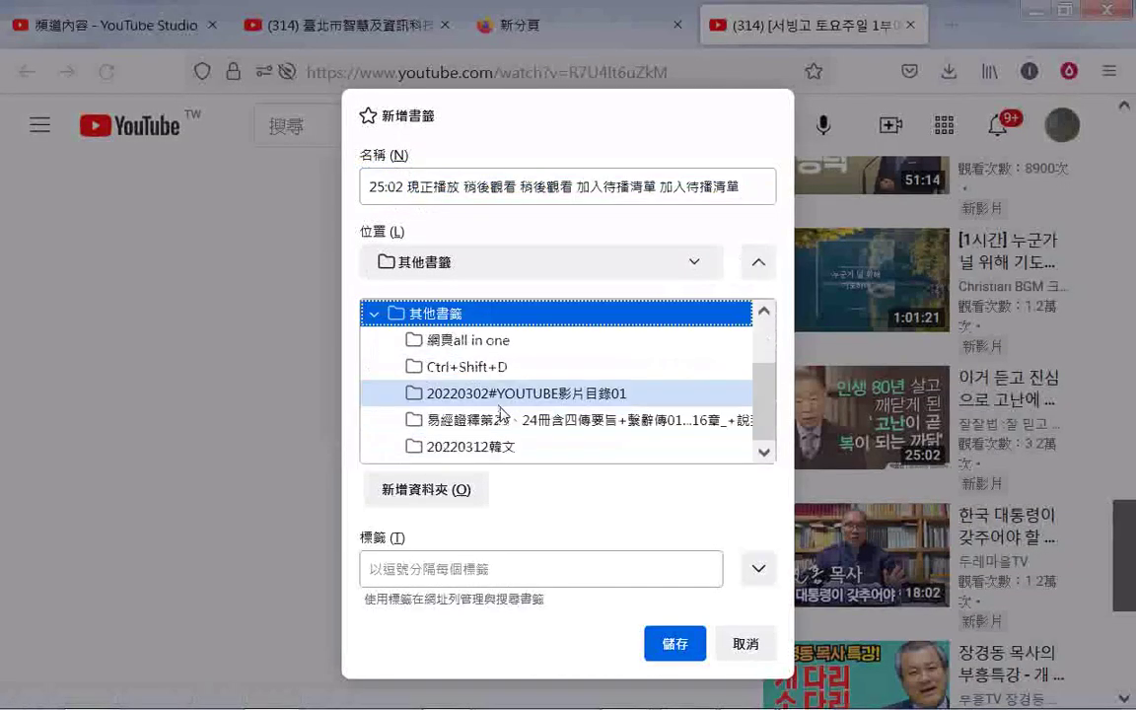
left_click(499, 446)
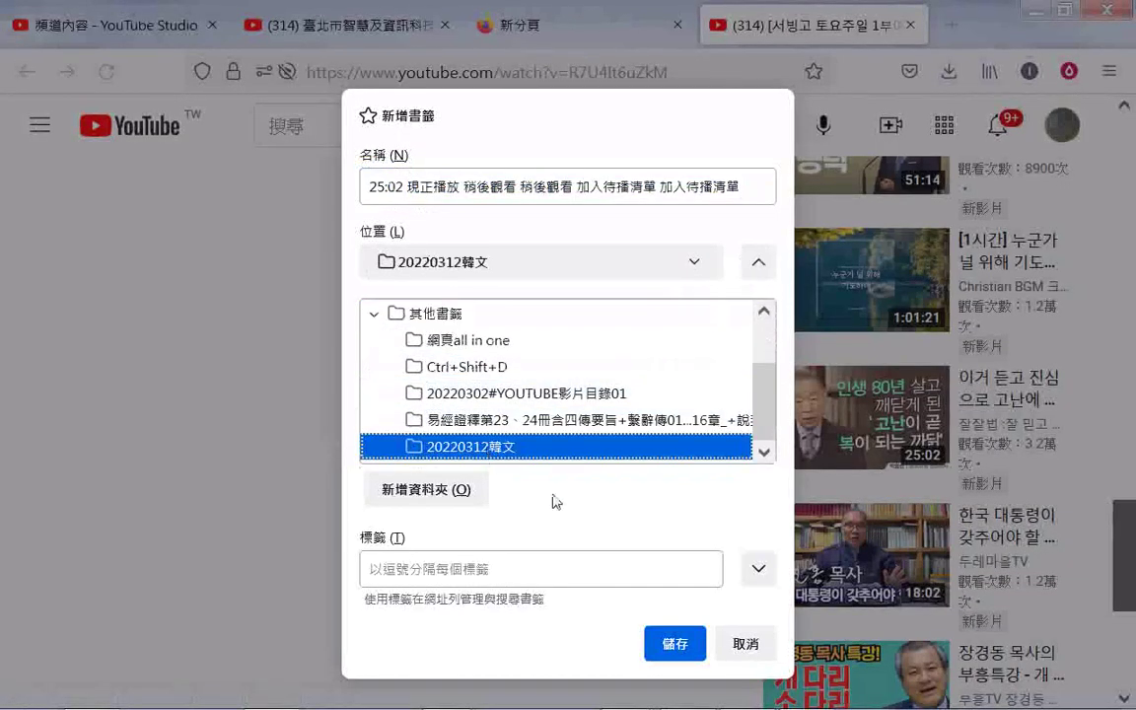
left_click(674, 643)
- Bookmark the link of the 1:01:21 video in the 20220312韓文 folder
right_click(867, 262)
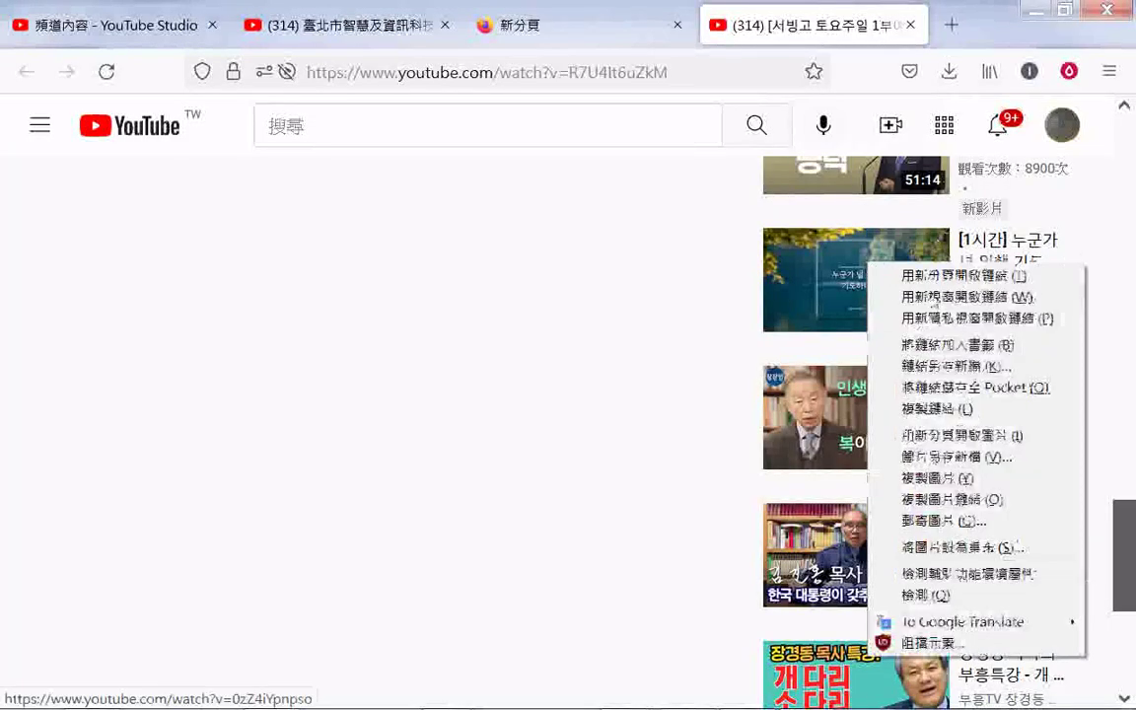
left_click(949, 346)
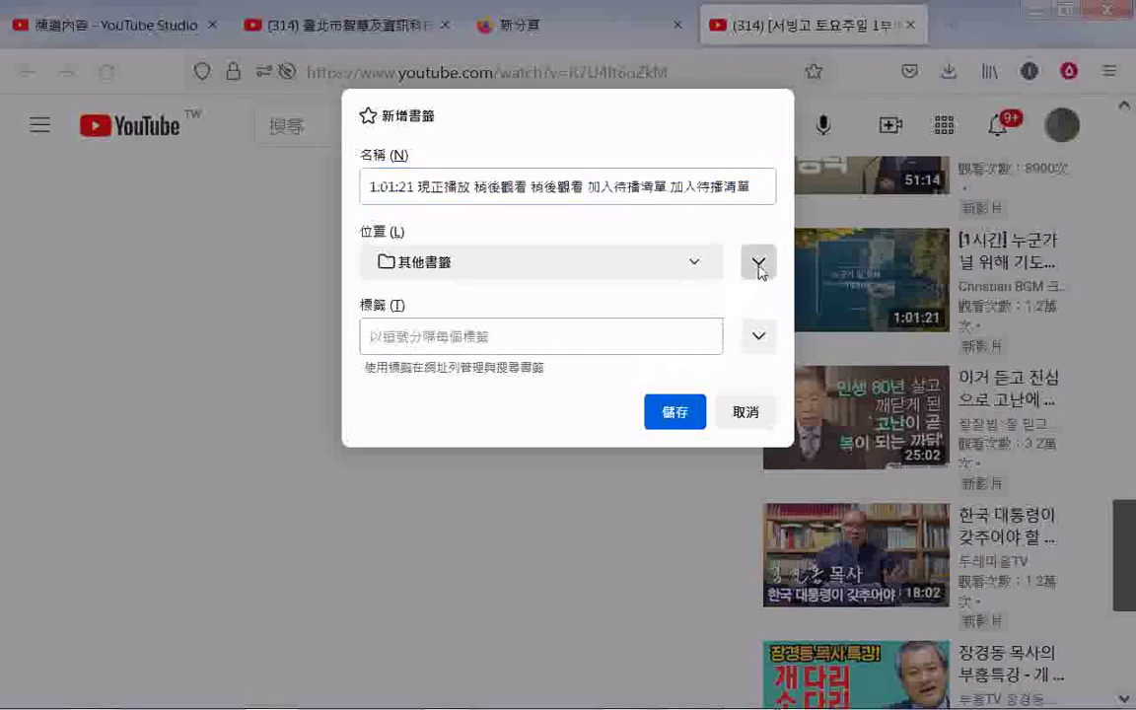
left_click(758, 261)
scroll(608, 426, "down", 1)
left_click(471, 445)
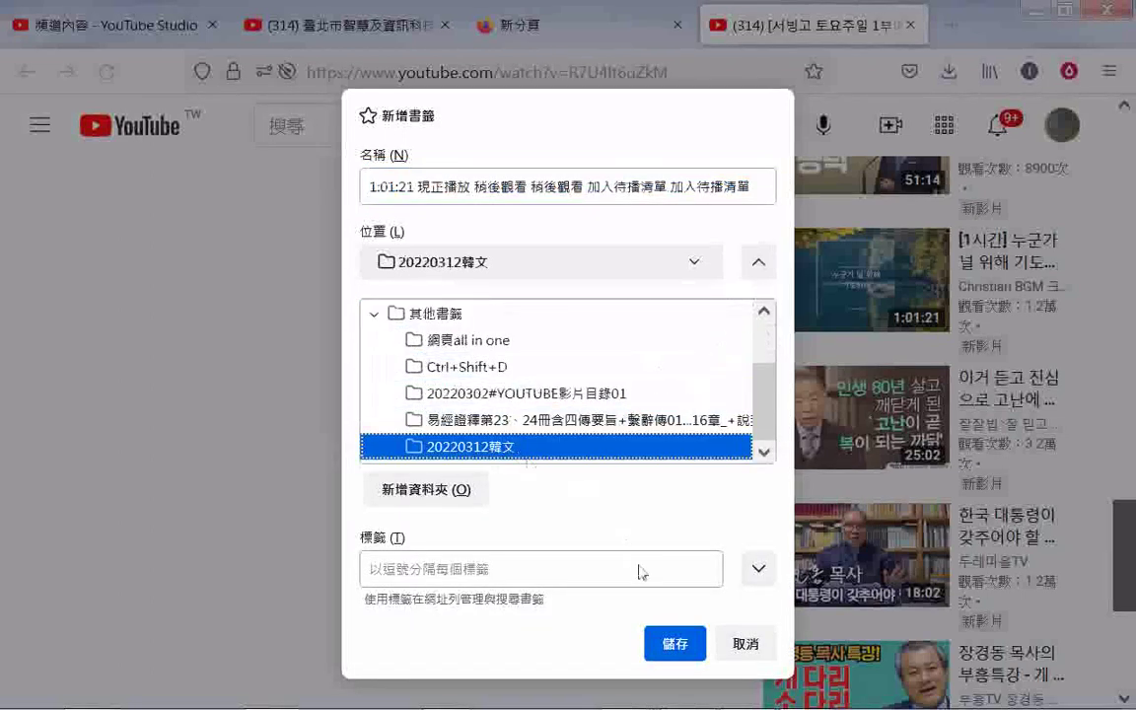
left_click(677, 646)
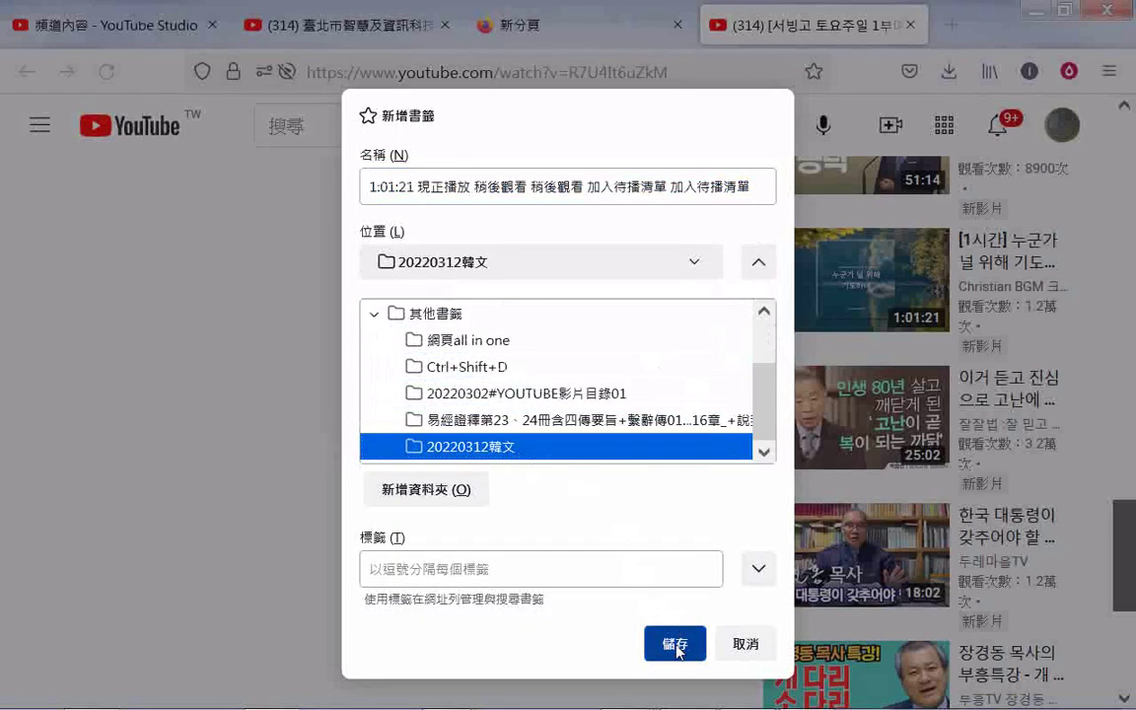
- Bookmark the link of the 51:14 video in the 20220312韓文 folder
right_click(779, 276)
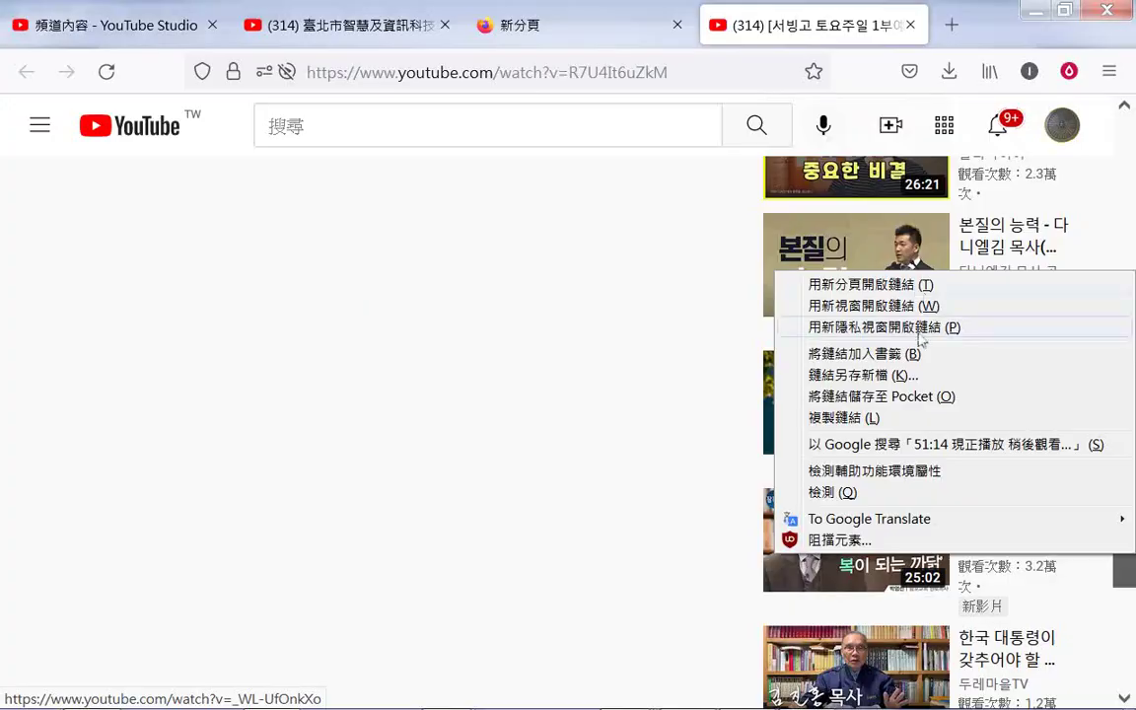
left_click(904, 362)
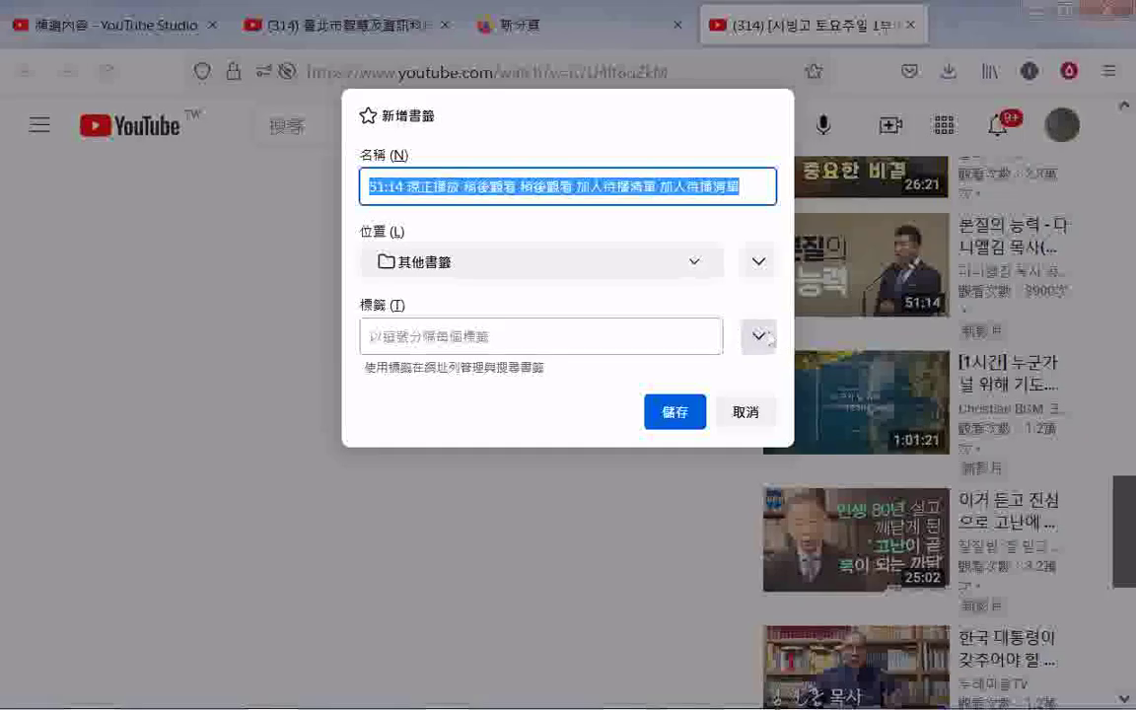
left_click(758, 263)
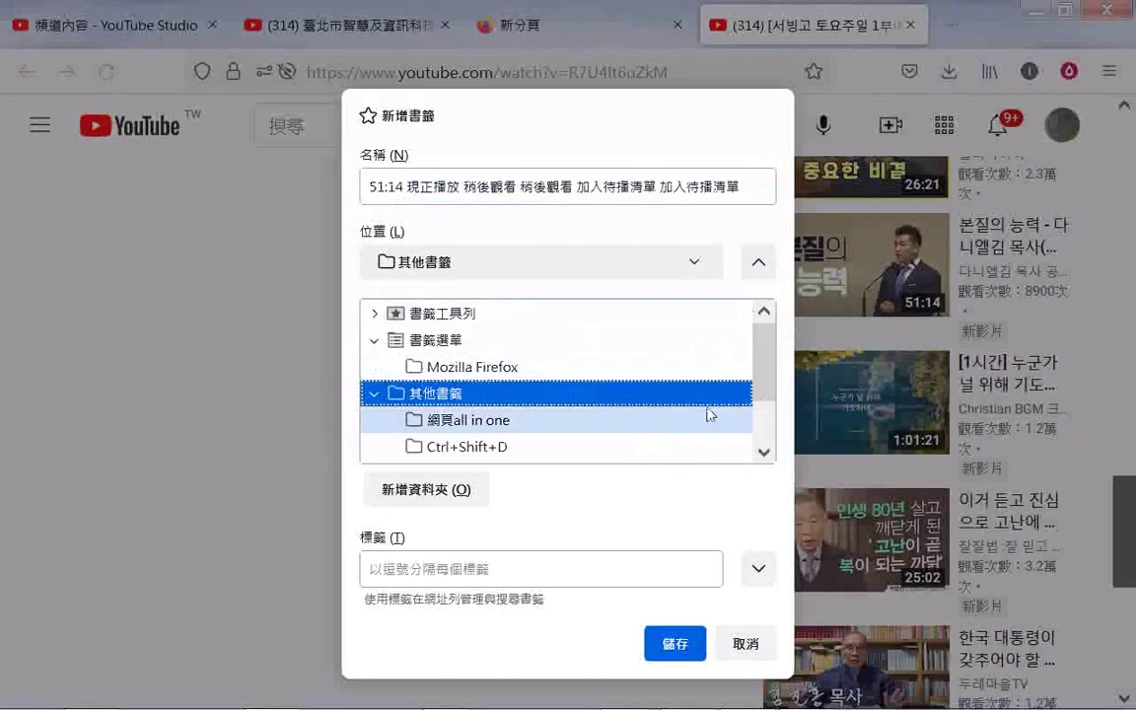
scroll(710, 413, "down", 1)
left_click(485, 449)
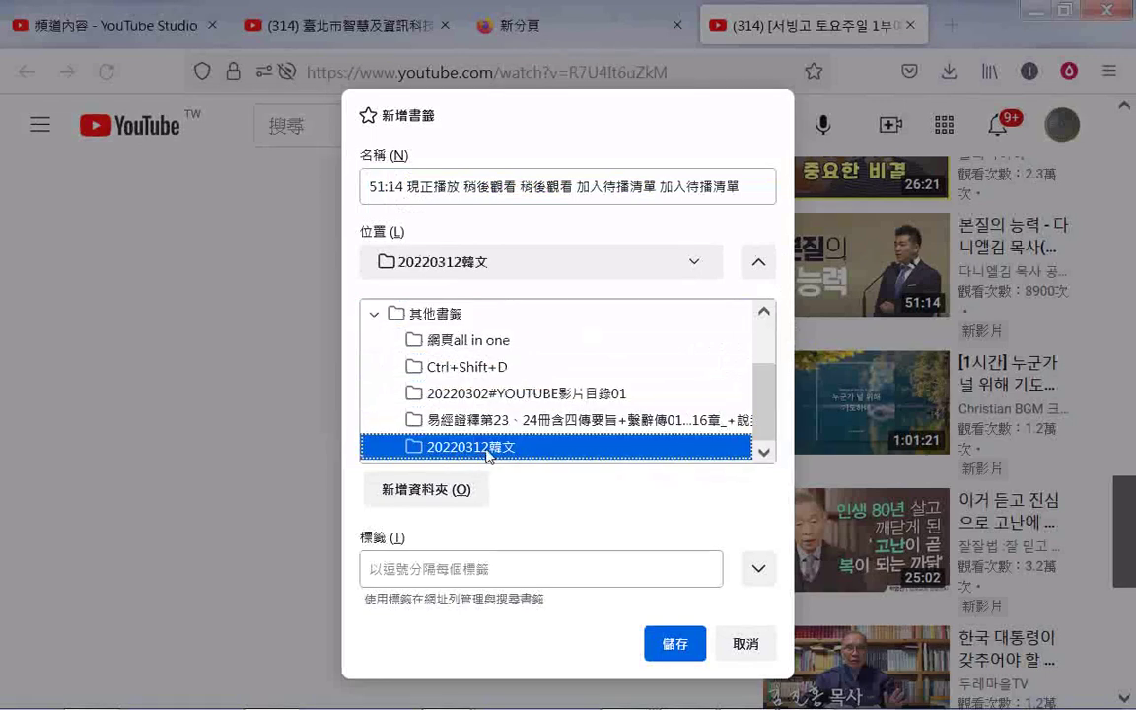
left_click(677, 648)
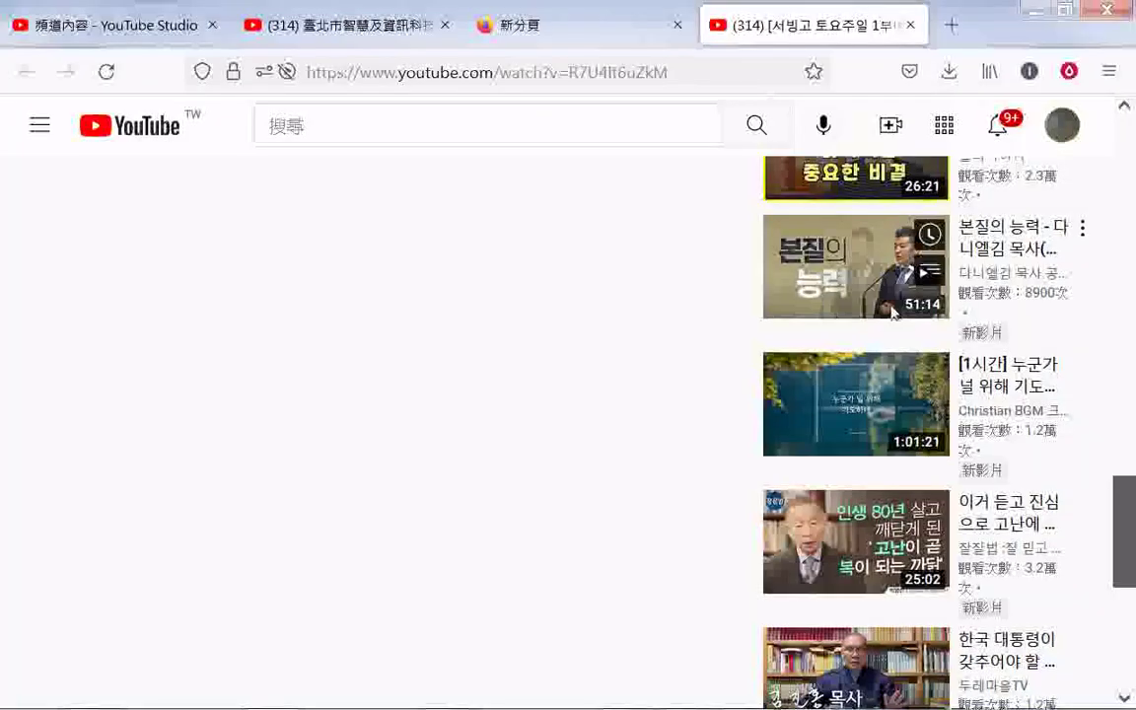
- Bookmark the link of the 26:21 video in the 20220312韓文 folder
scroll(856, 394, "up", 4)
right_click(850, 214)
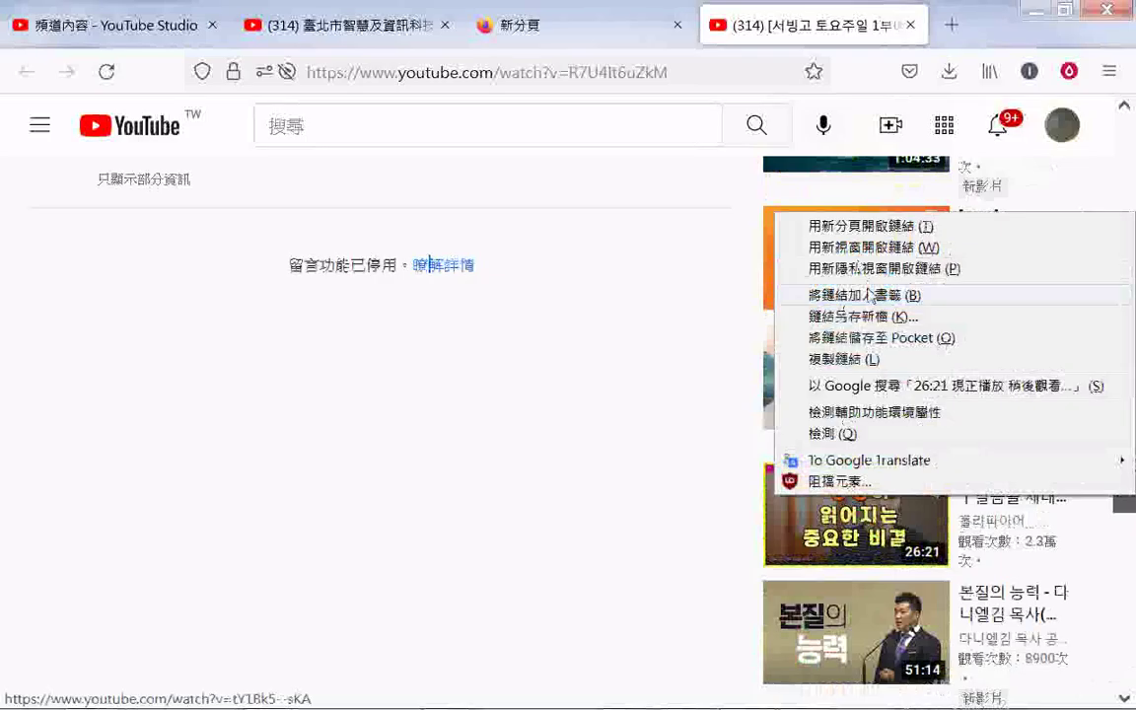
left_click(863, 295)
left_click(759, 267)
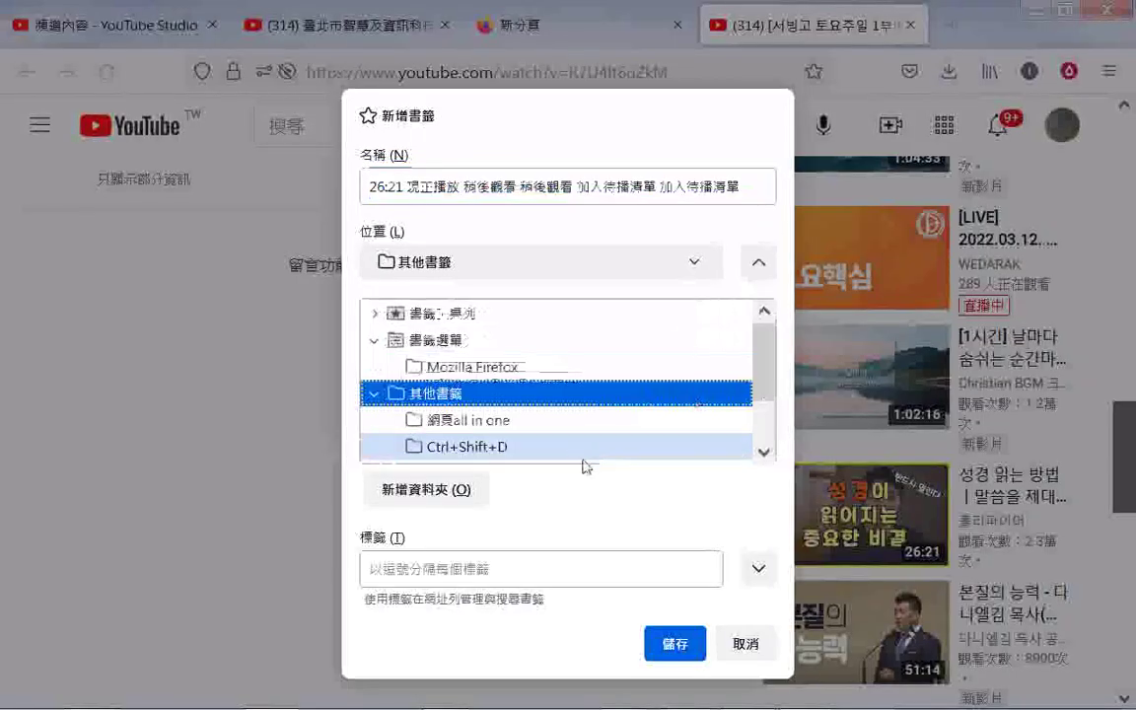
scroll(523, 414, "down", 1)
left_click(488, 446)
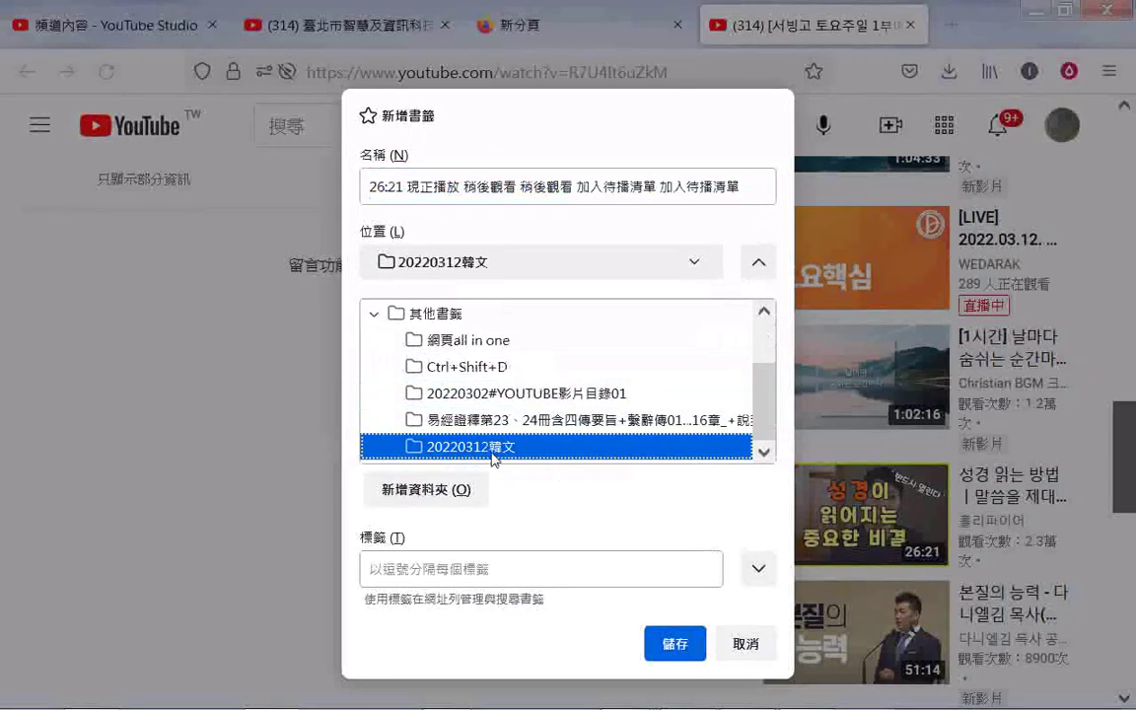
left_click(676, 641)
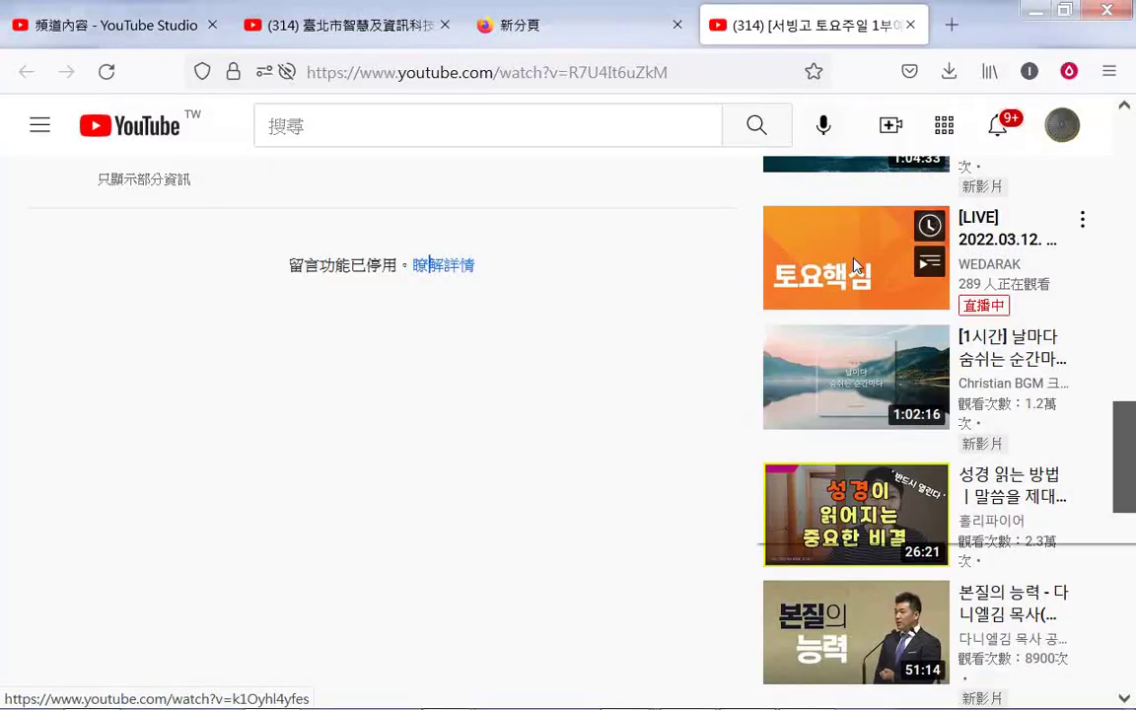
- Bookmark the link of the WEDARAK [LIVE] 2022.03.12. video in the 20220312韓文 folder
right_click(757, 260)
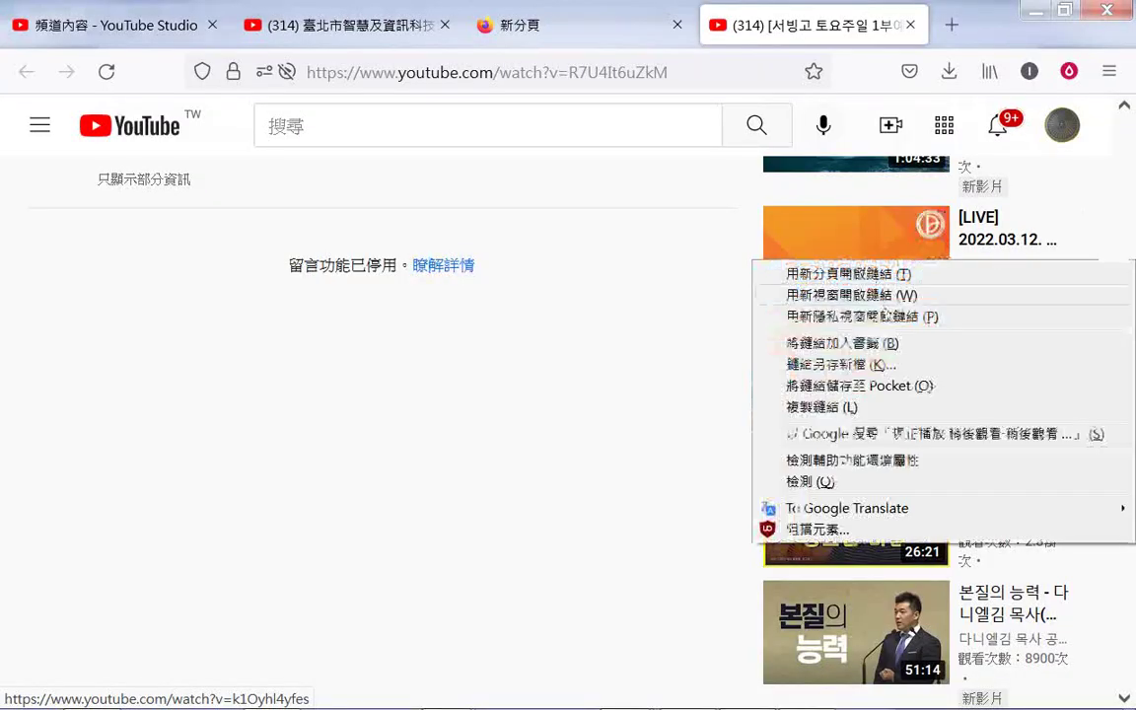
left_click(841, 342)
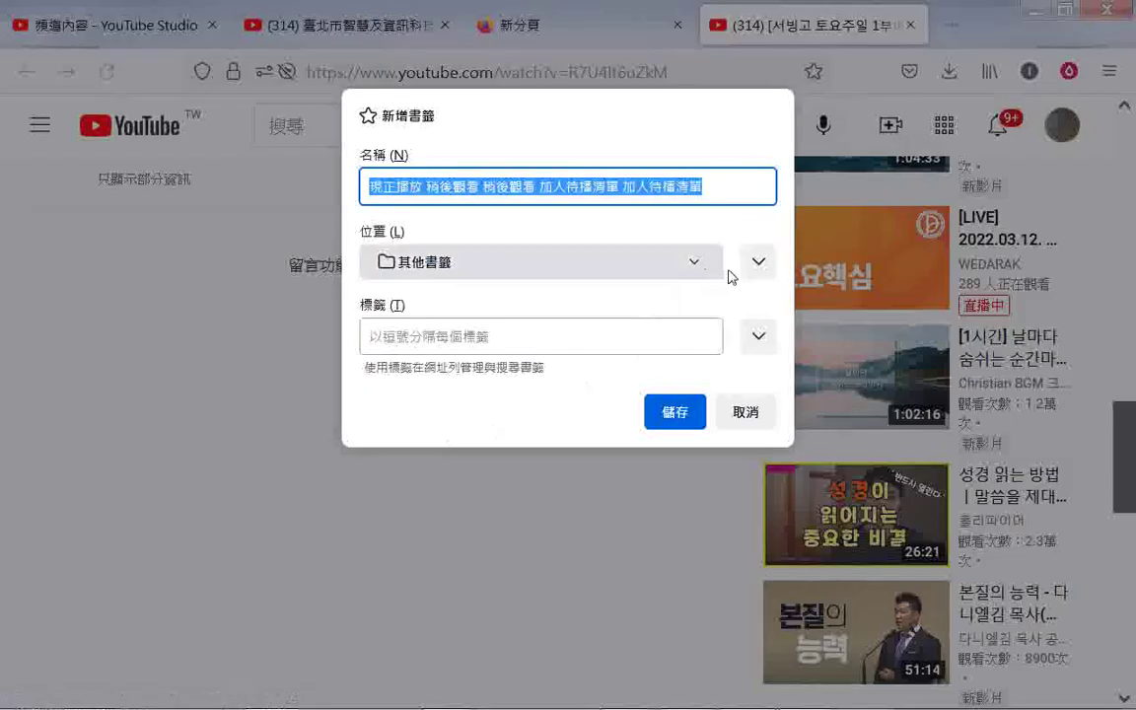
left_click(758, 263)
scroll(596, 394, "down", 1)
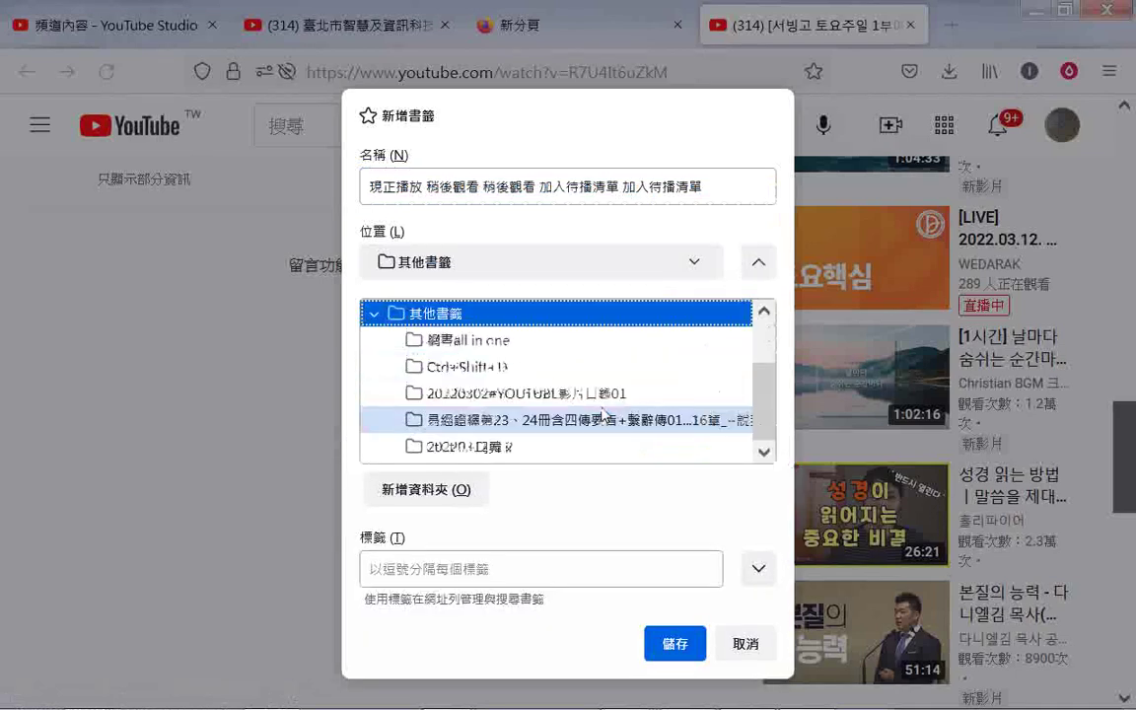
left_click(522, 447)
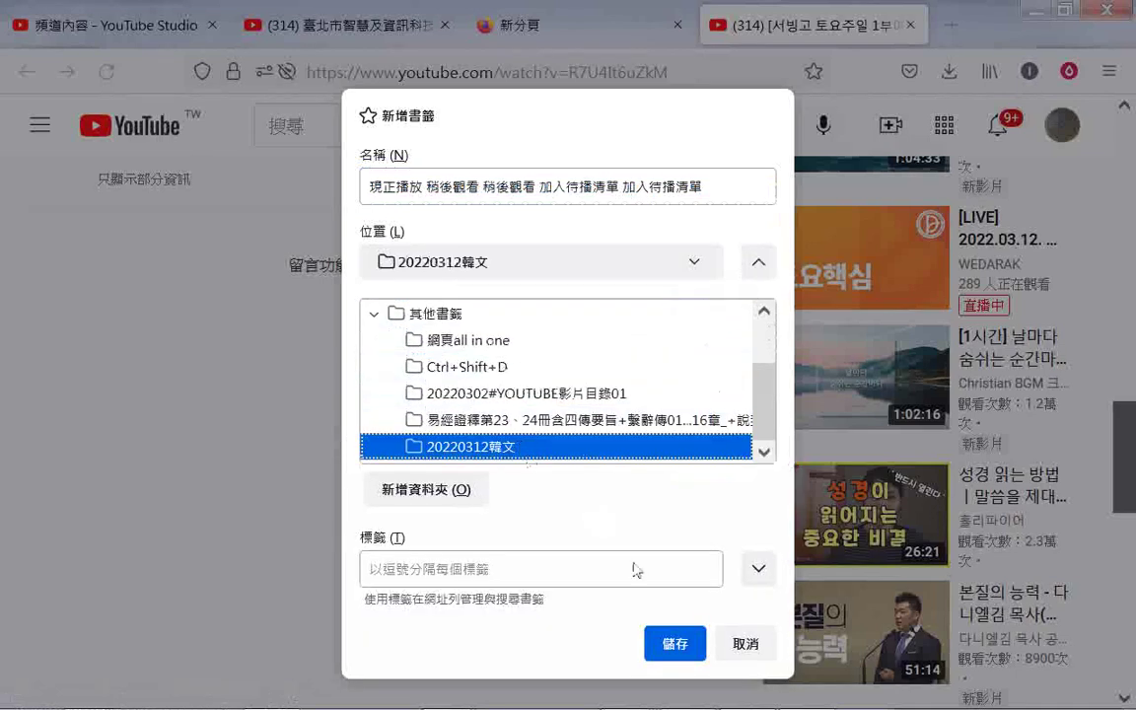
left_click(675, 643)
- Bookmark the link of the 1:04:33 video in the 20220312韓文 folder
scroll(1036, 288, "up", 4)
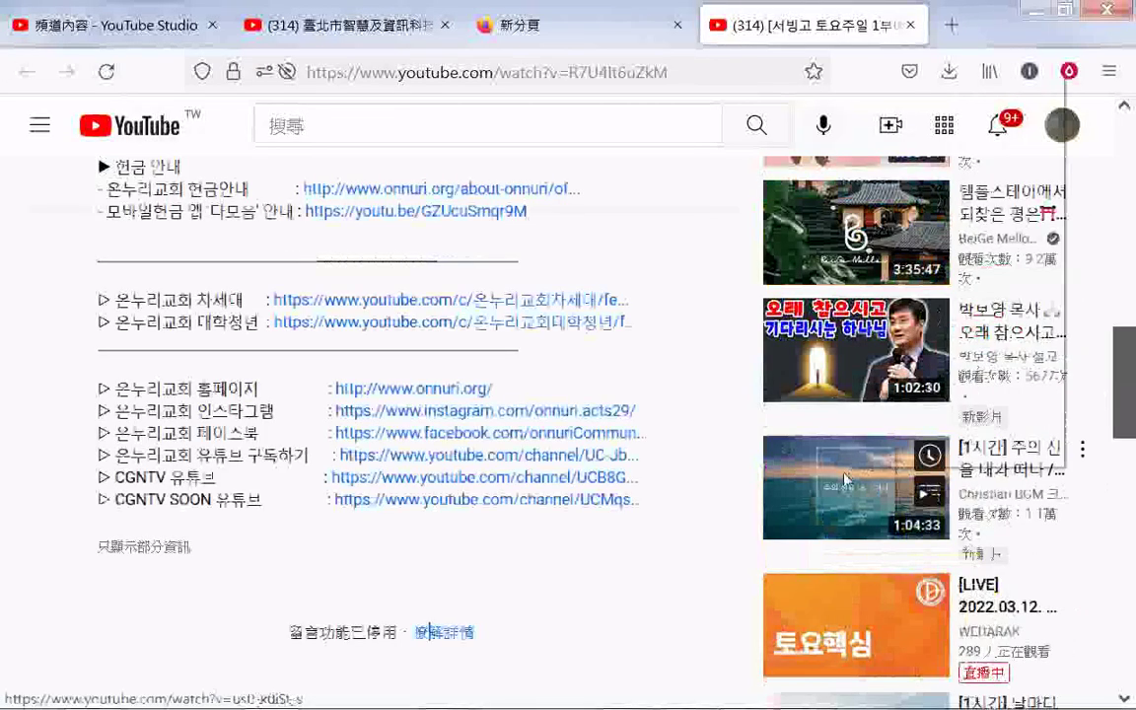
right_click(851, 460)
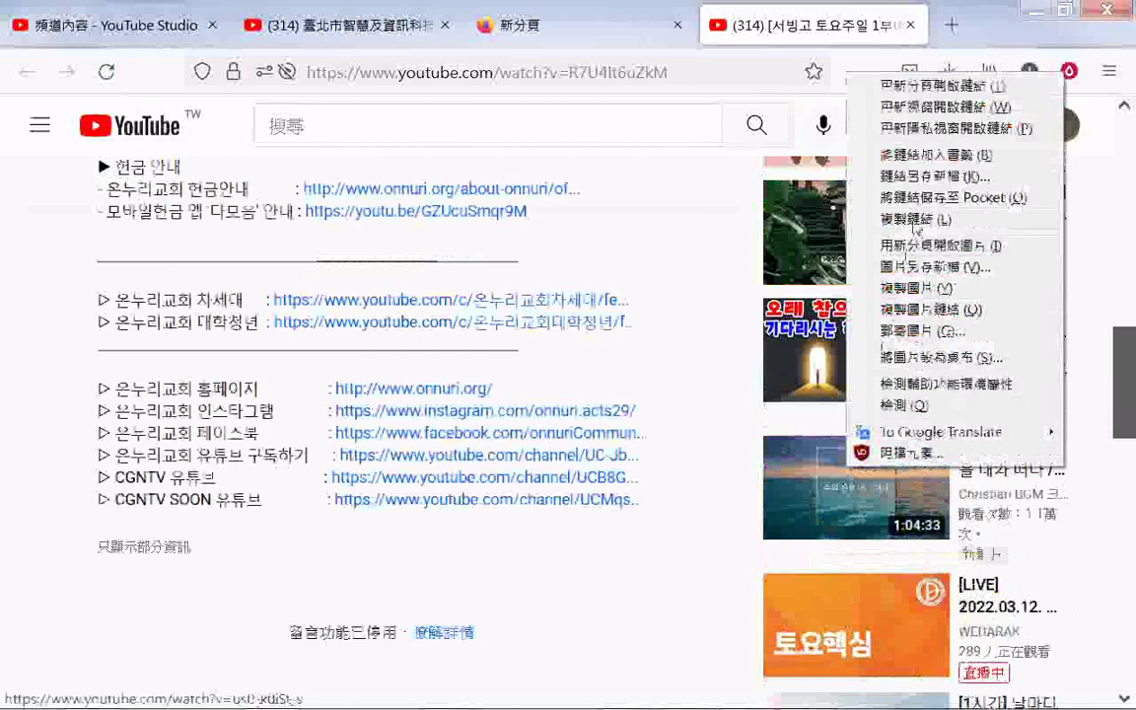
left_click(935, 154)
left_click(758, 262)
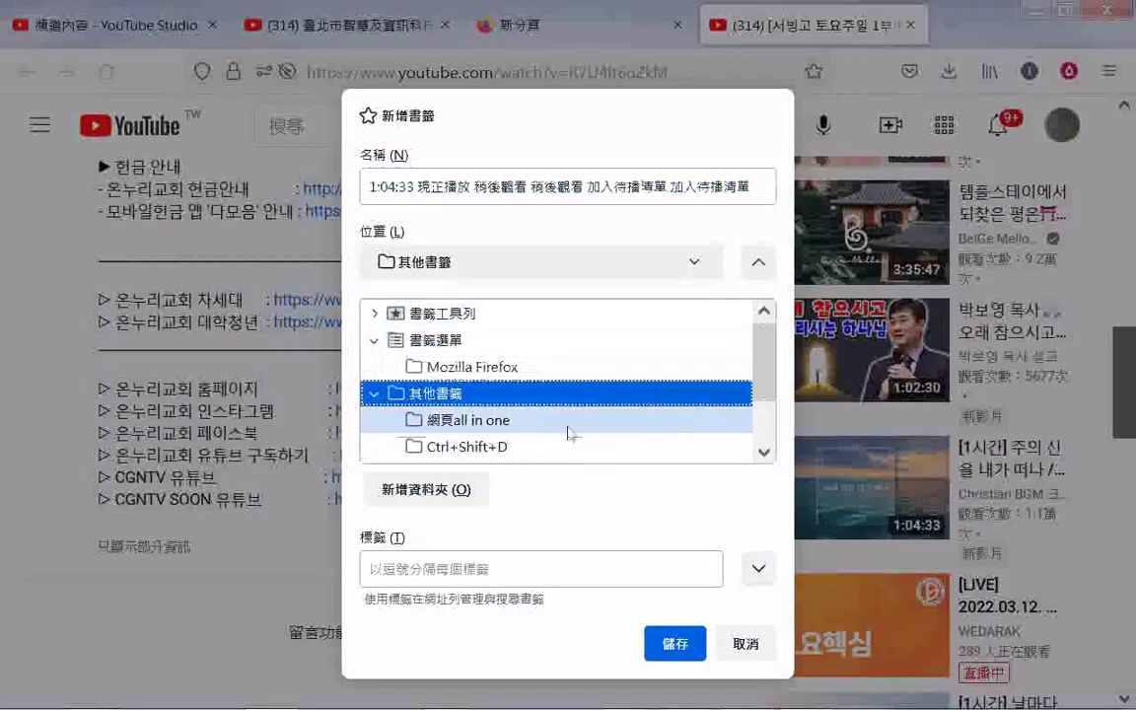
scroll(549, 431, "down", 1)
left_click(536, 448)
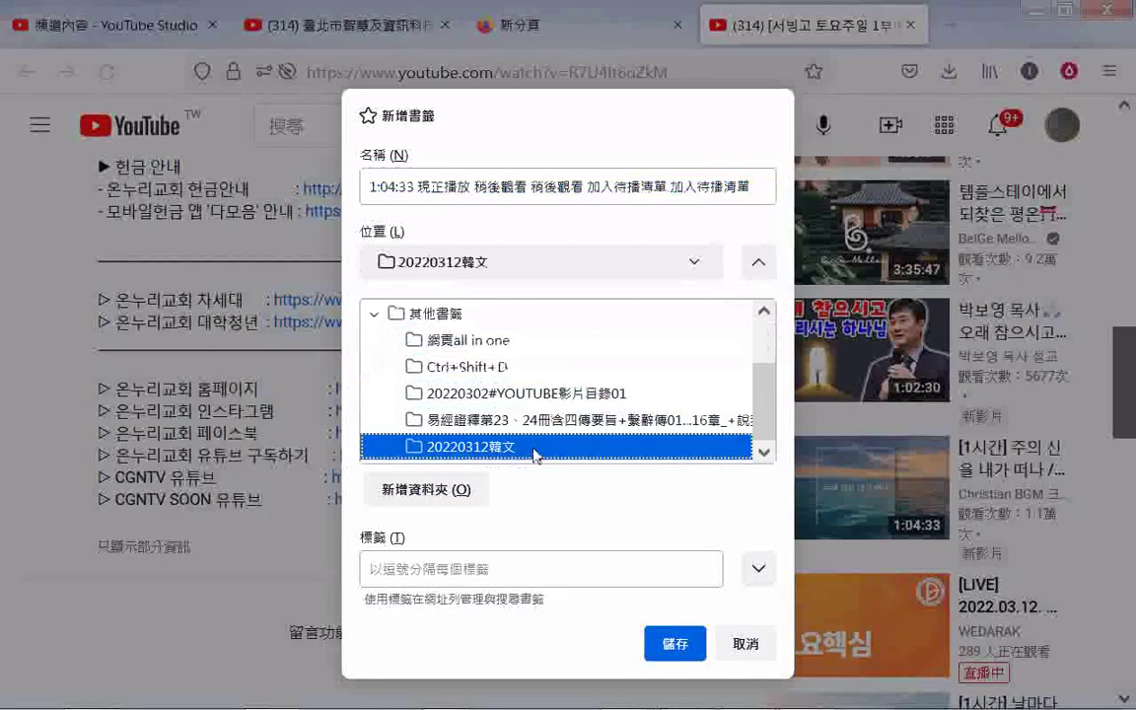
left_click(670, 645)
- Bookmark the link of the 3:35:47 video in the 20220312韓文 folder
scroll(1047, 241, "up", 3)
scroll(1047, 241, "up", 2)
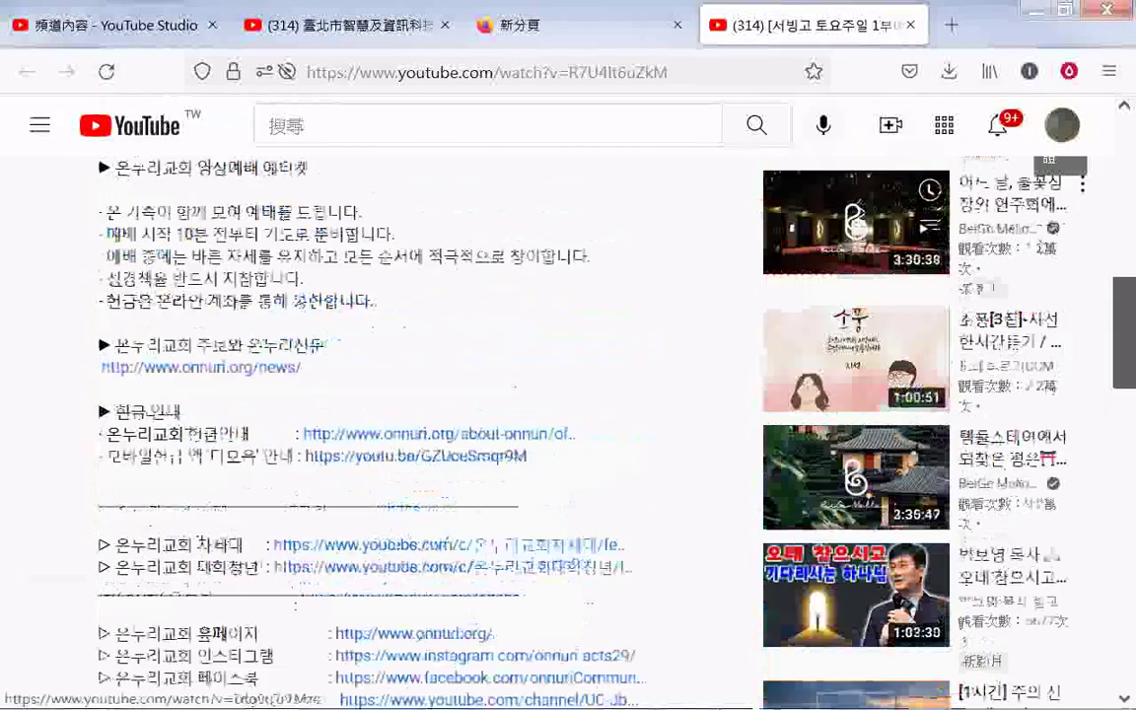
right_click(822, 480)
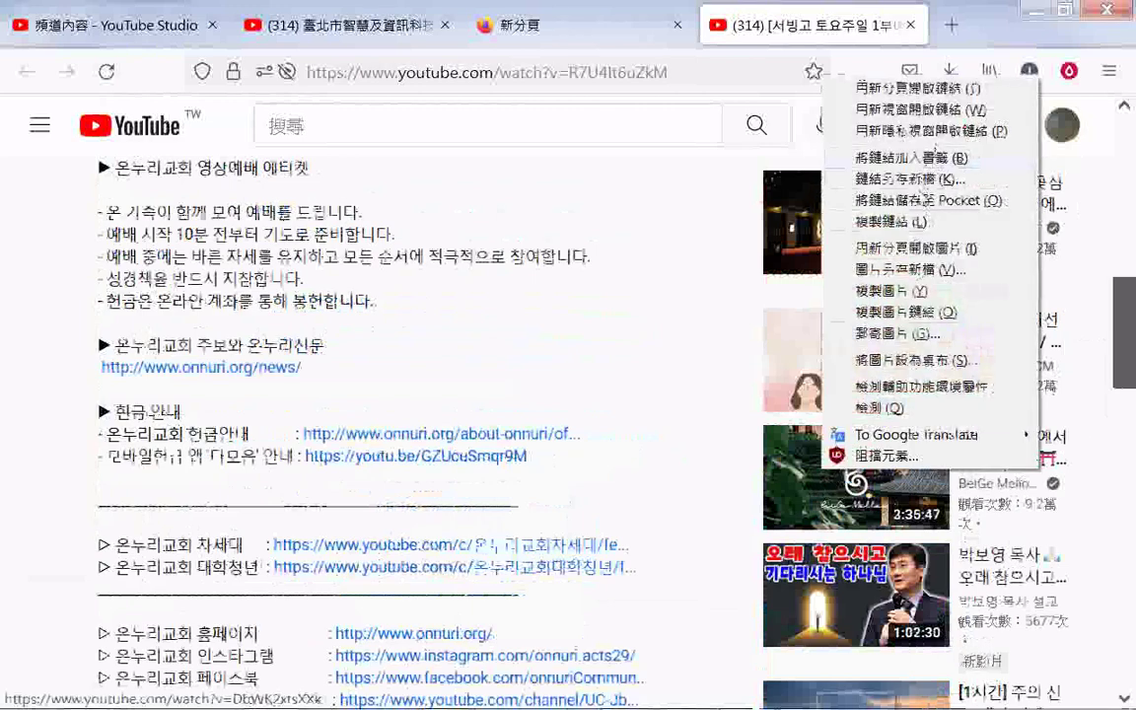
left_click(923, 160)
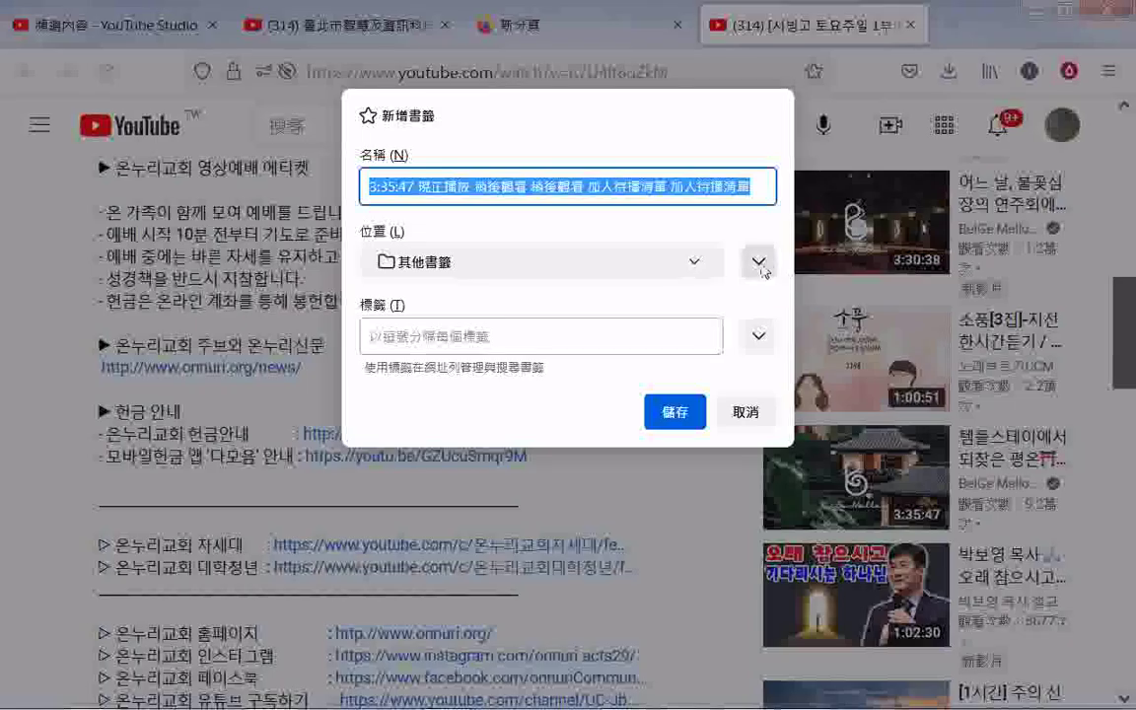
left_click(759, 262)
scroll(765, 412, "down", 2)
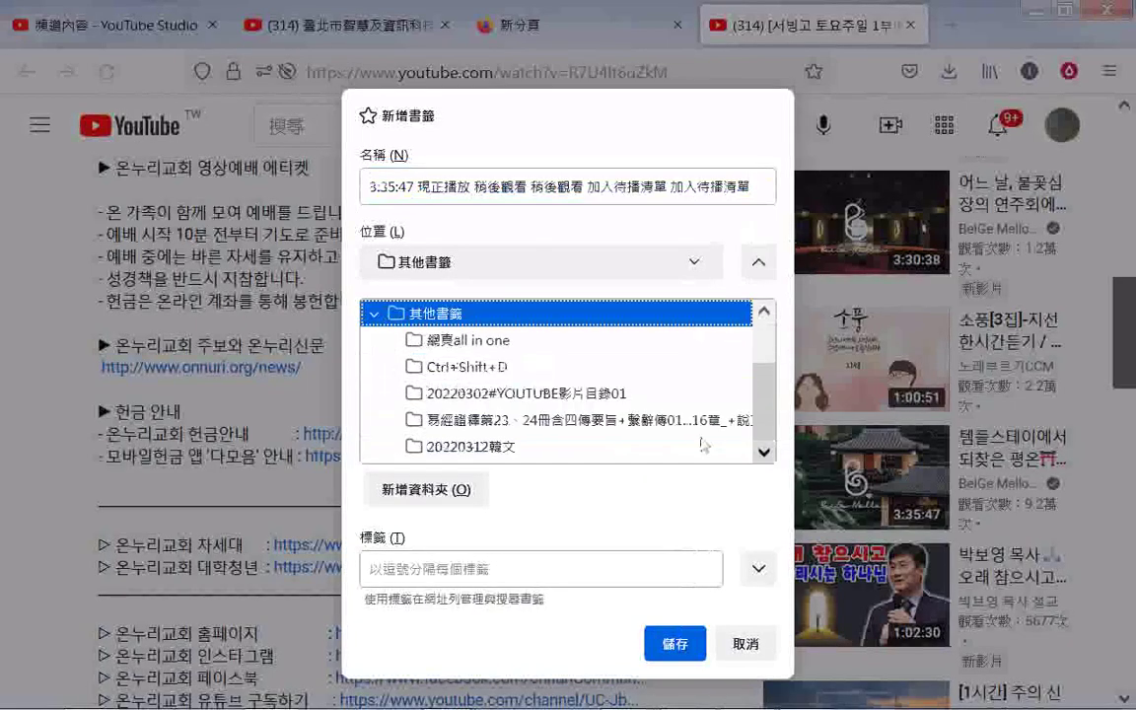
left_click(530, 449)
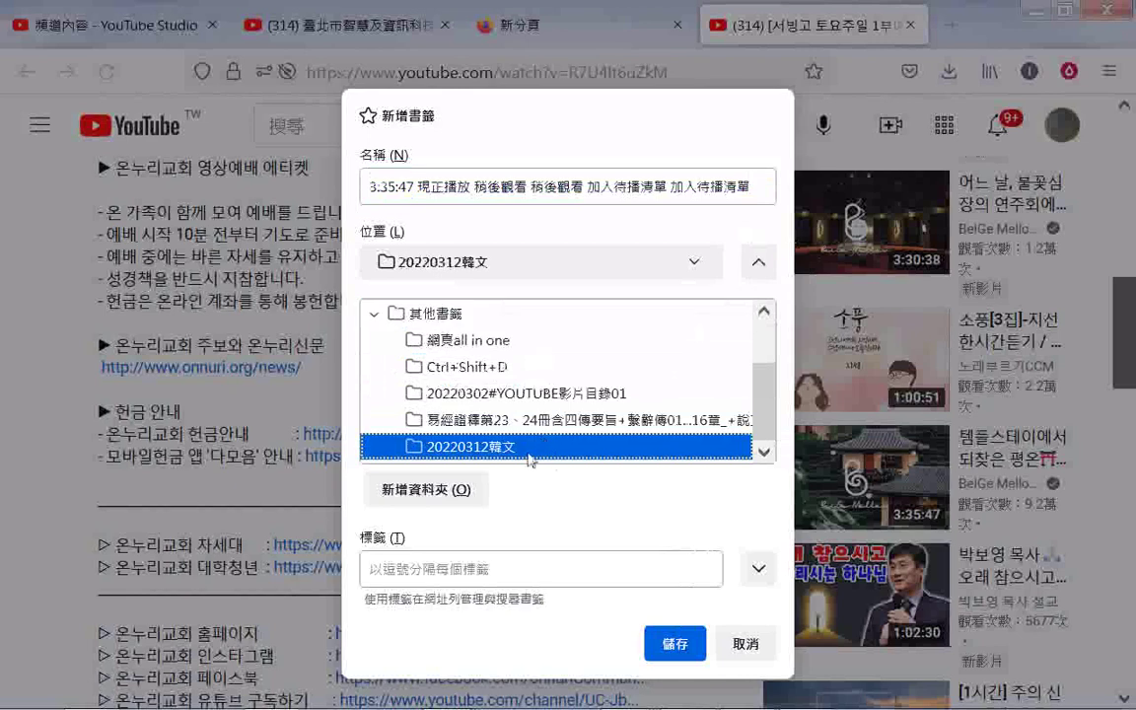
left_click(670, 653)
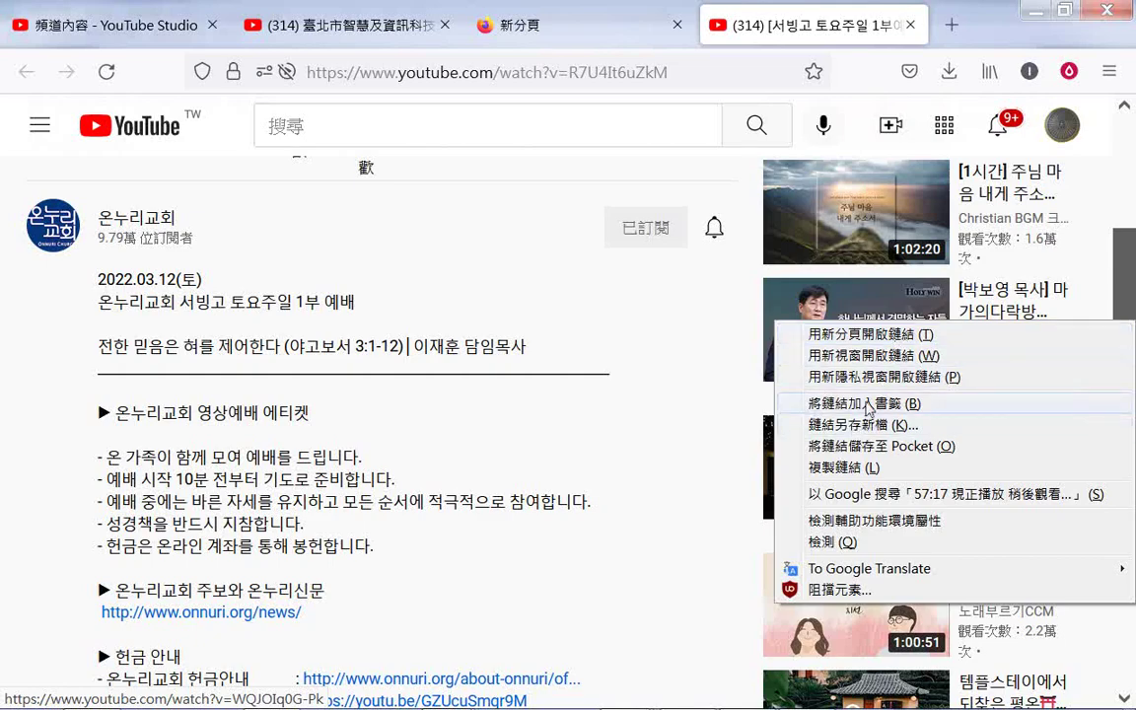
- Bookmark the link of the 57:17 video in the 20220312韓文 folder
left_click(867, 408)
left_click(758, 261)
scroll(593, 453, "down", 2)
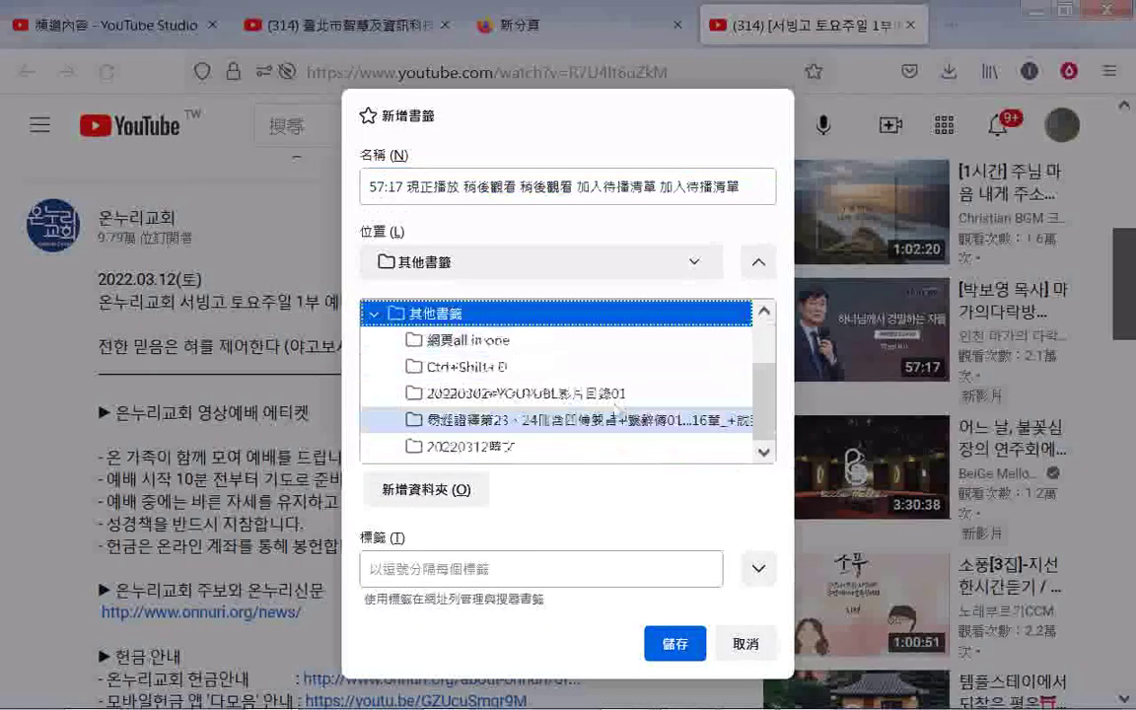
left_click(593, 449)
left_click(679, 647)
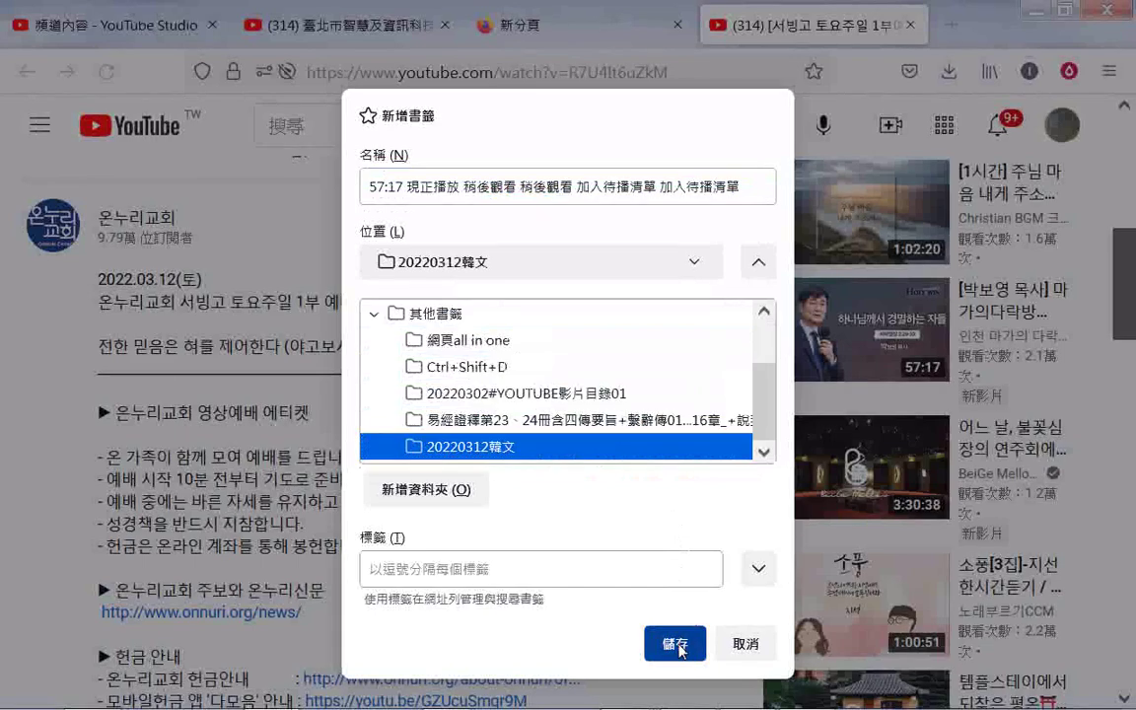
- Bookmark the link of the 1:02:20 video in the 20220312韓文 folder
scroll(1089, 275, "up", 3)
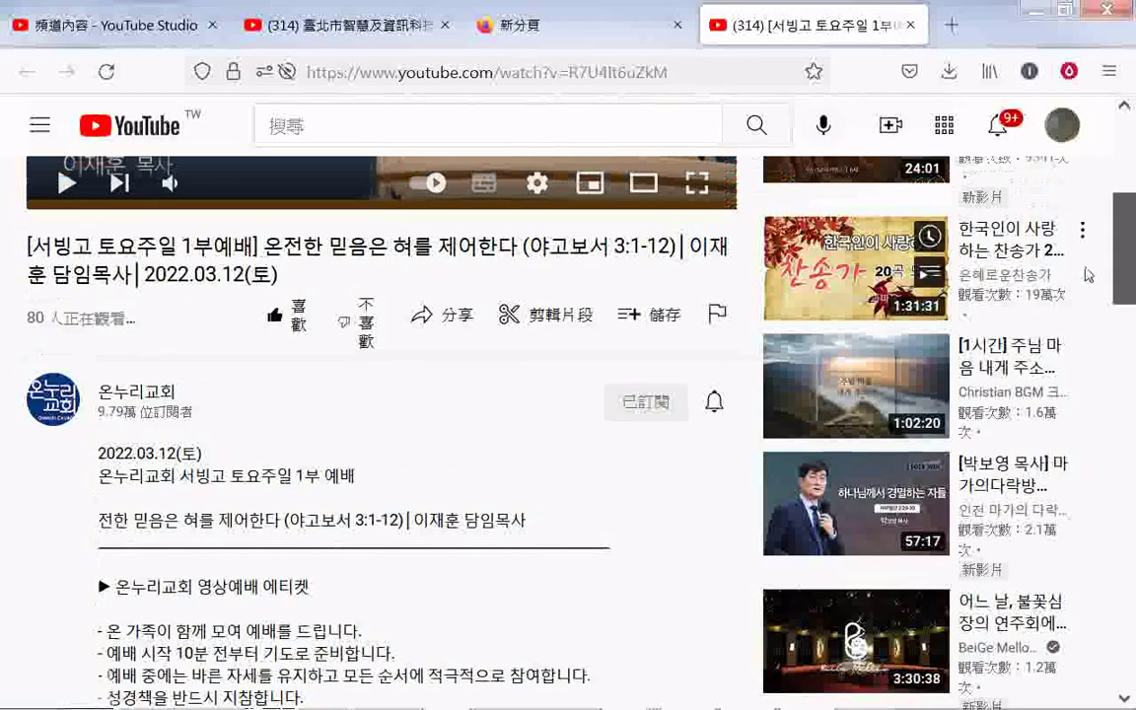
scroll(1088, 275, "up", 1)
right_click(876, 449)
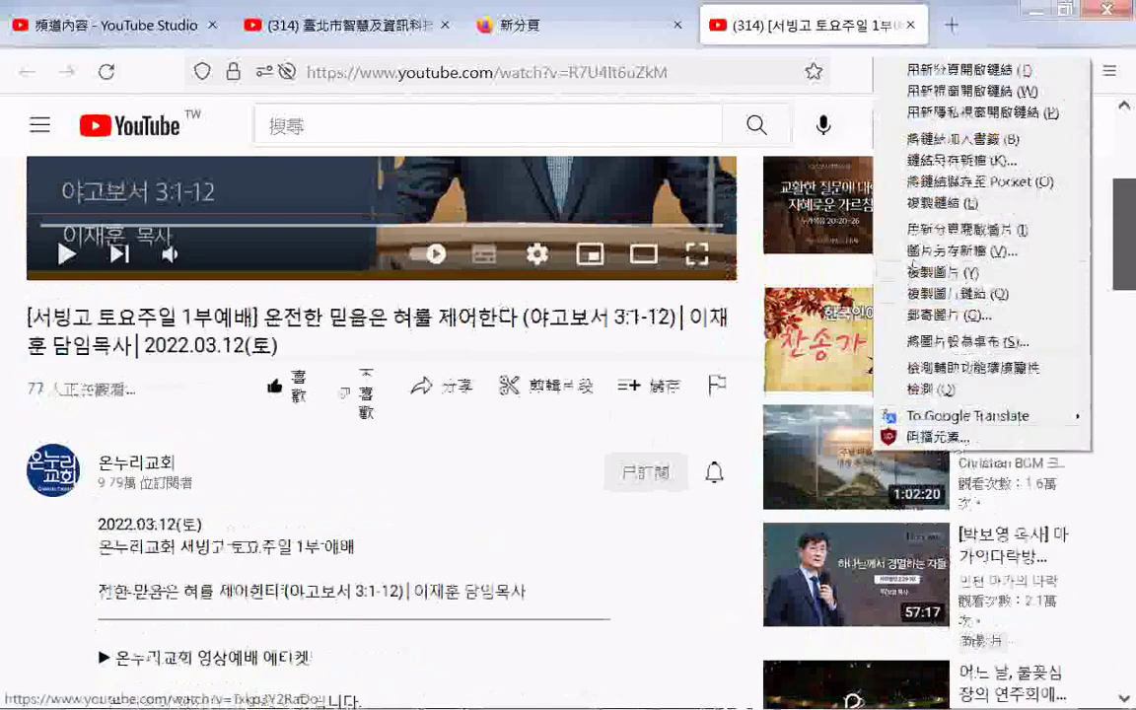
left_click(966, 146)
left_click(759, 261)
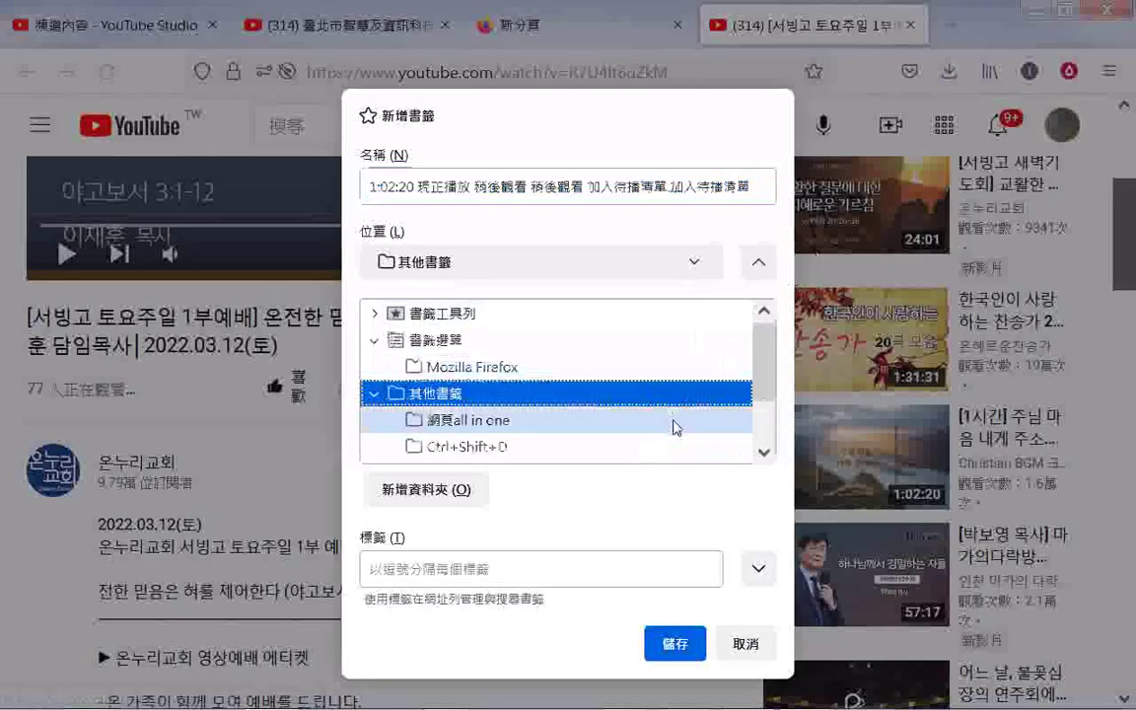
scroll(592, 434, "down", 1)
left_click(523, 448)
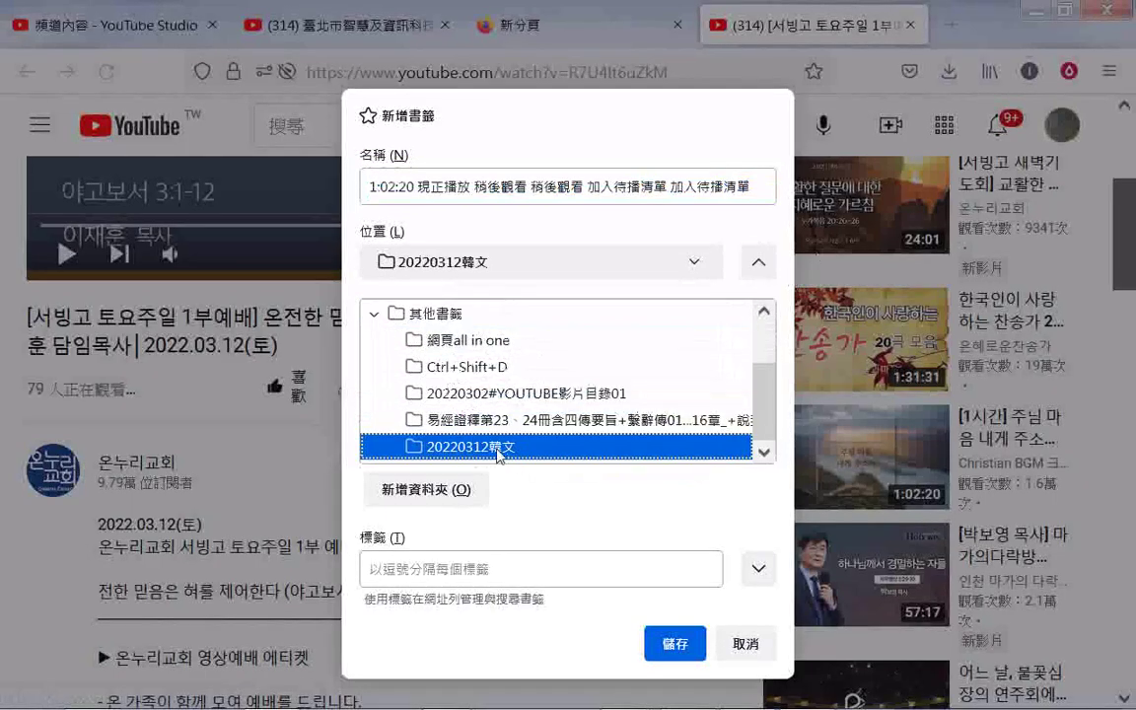
left_click(676, 646)
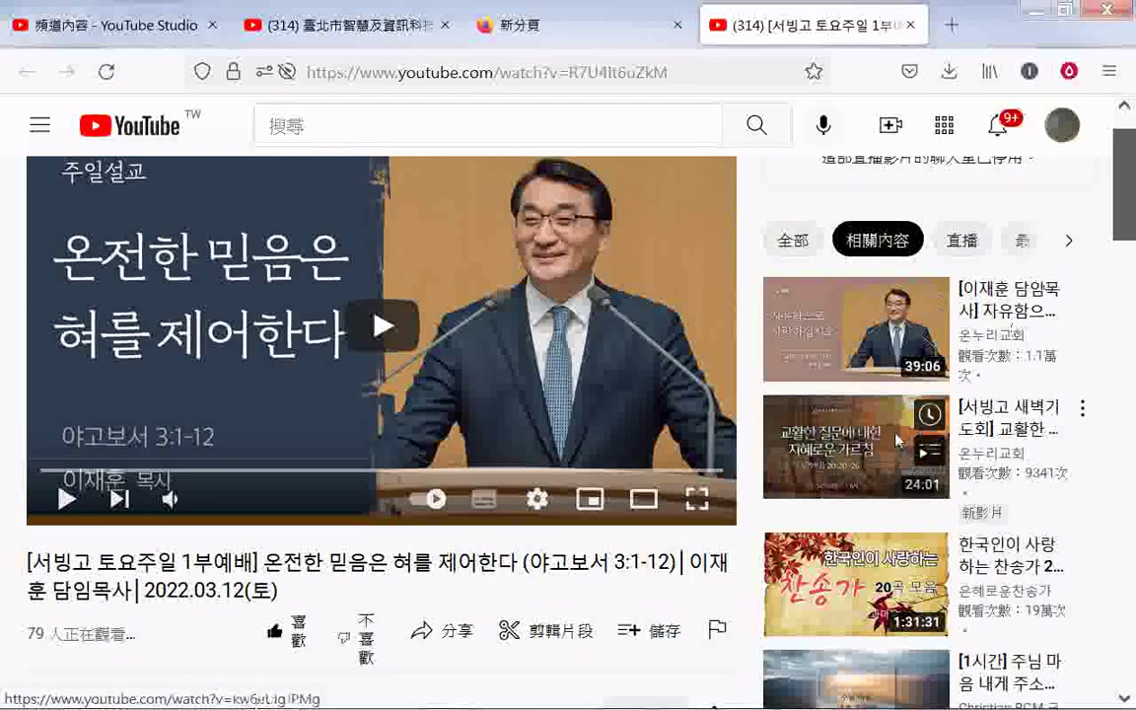
- Bookmark the link of the 24:01 video in the 20220312韓文 folder
right_click(899, 430)
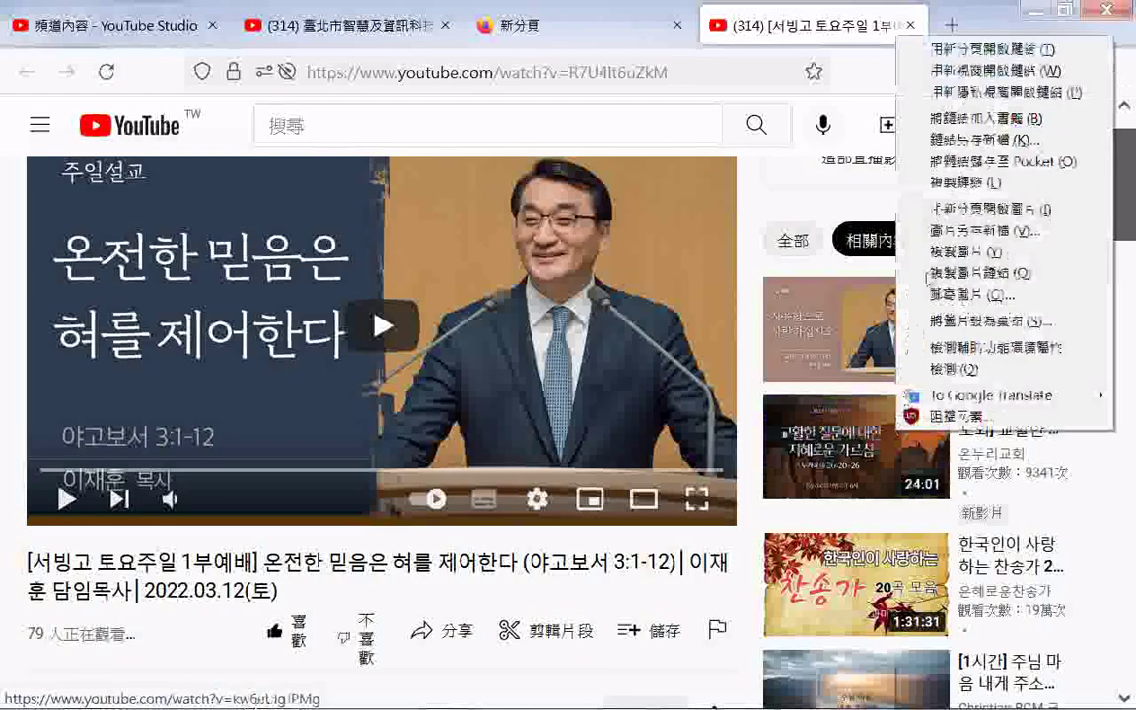
left_click(989, 119)
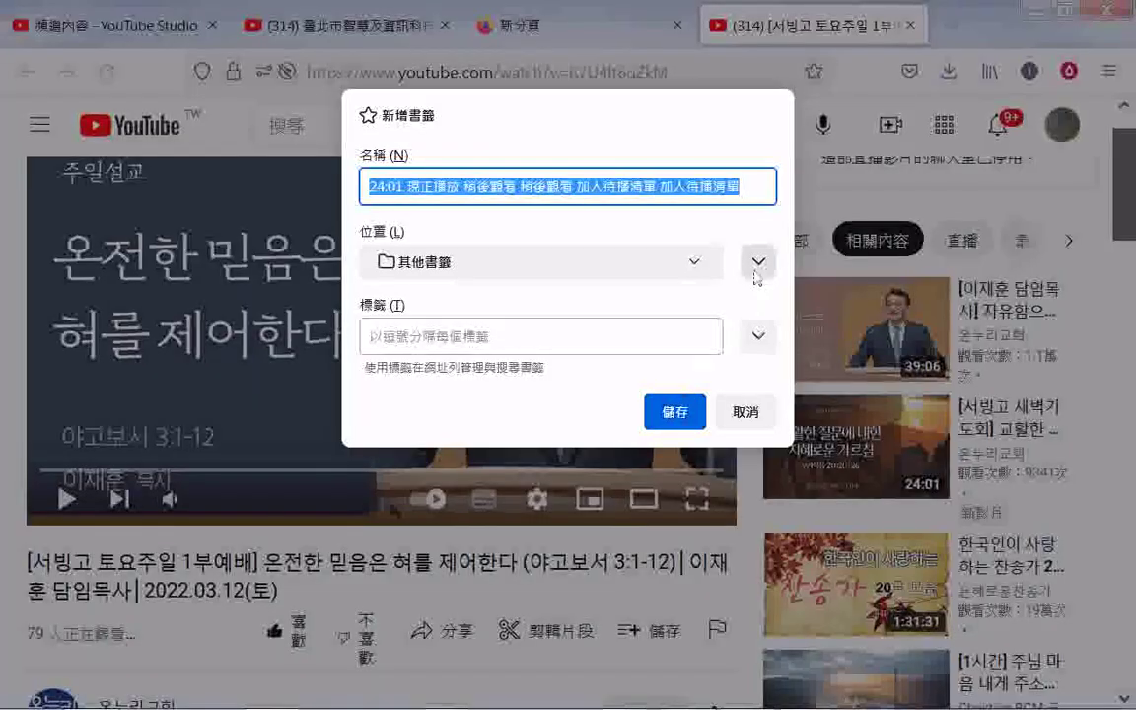
left_click(758, 261)
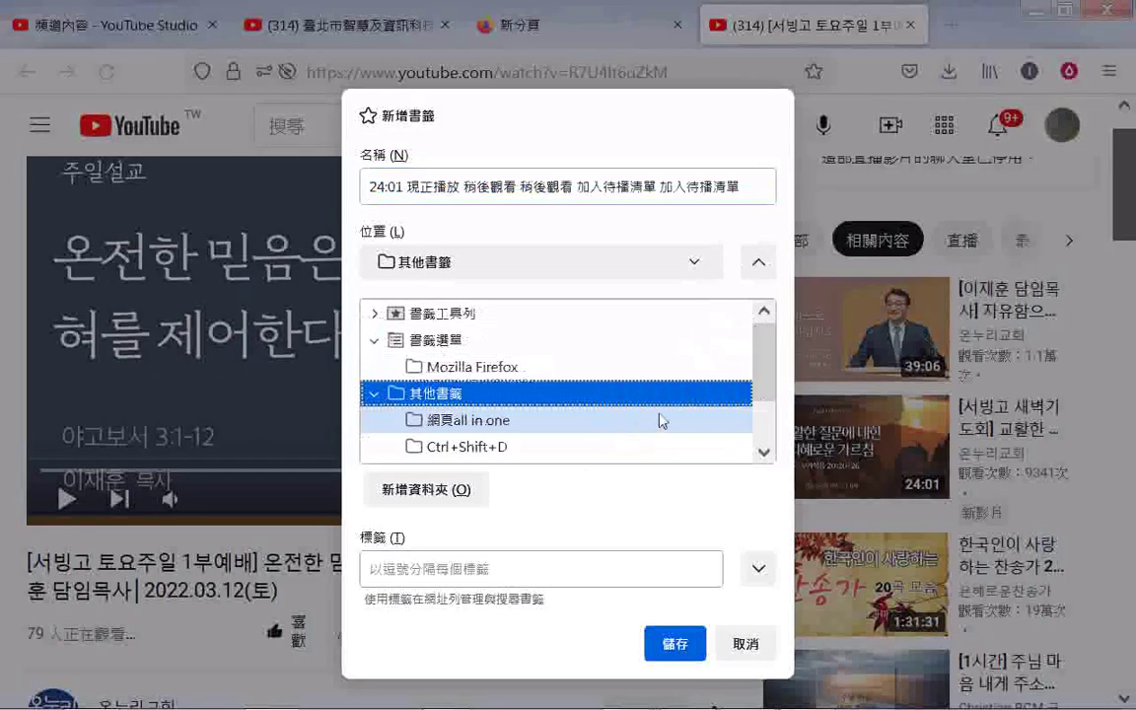
scroll(660, 420, "down", 2)
left_click(550, 448)
left_click(687, 650)
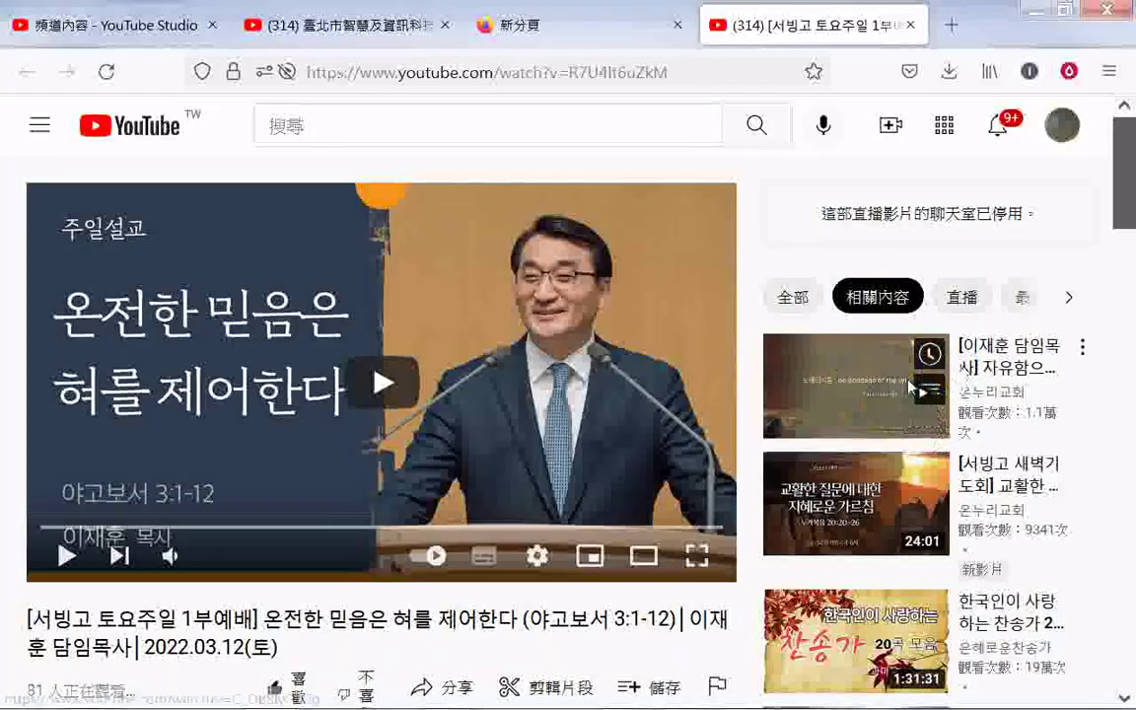
- Bookmark the link of the 39:06 video in the 20220312韓文 folder
right_click(779, 374)
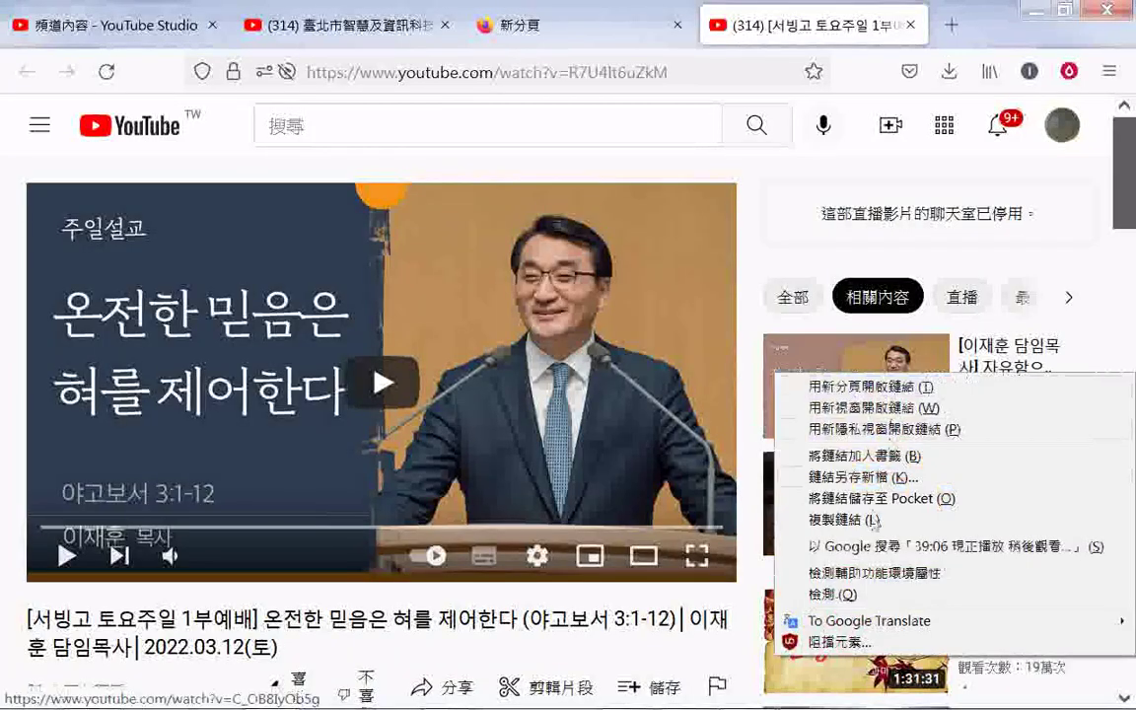
left_click(864, 456)
left_click(757, 261)
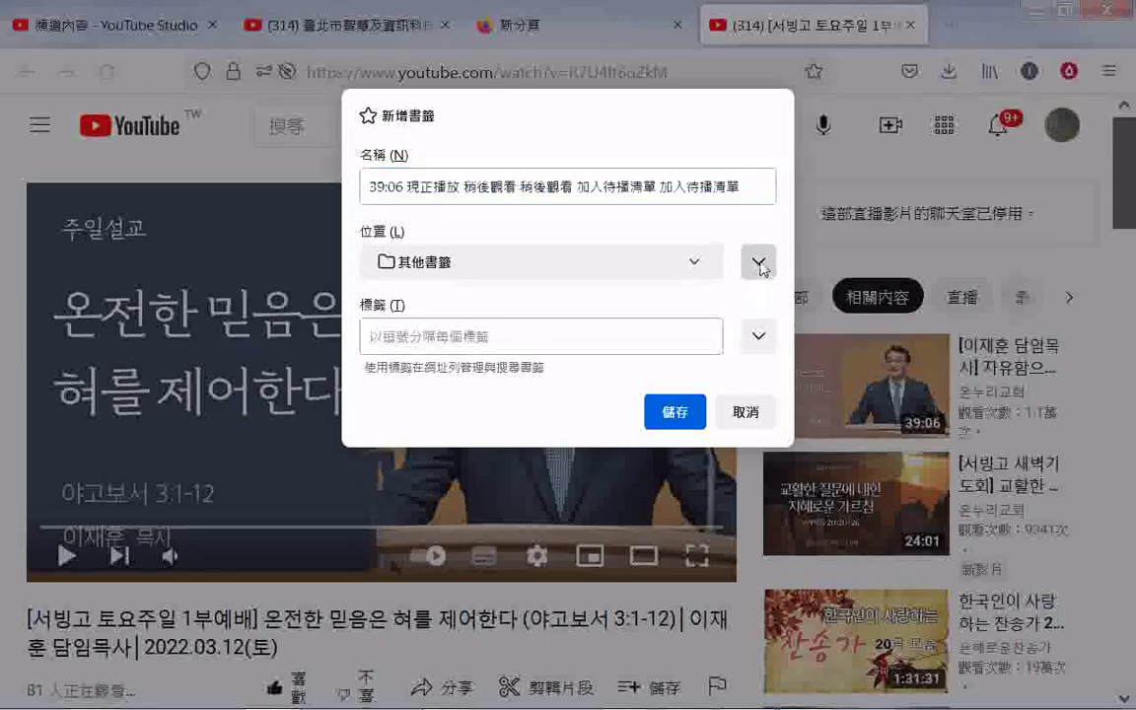
scroll(679, 416, "down", 2)
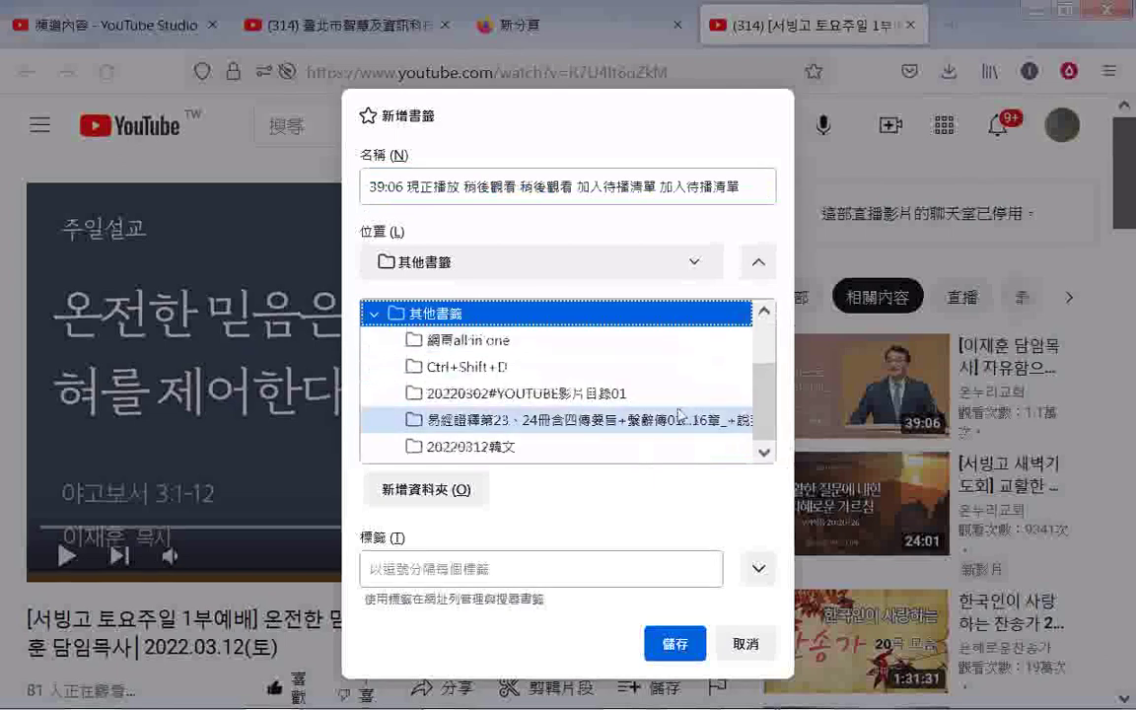
left_click(518, 453)
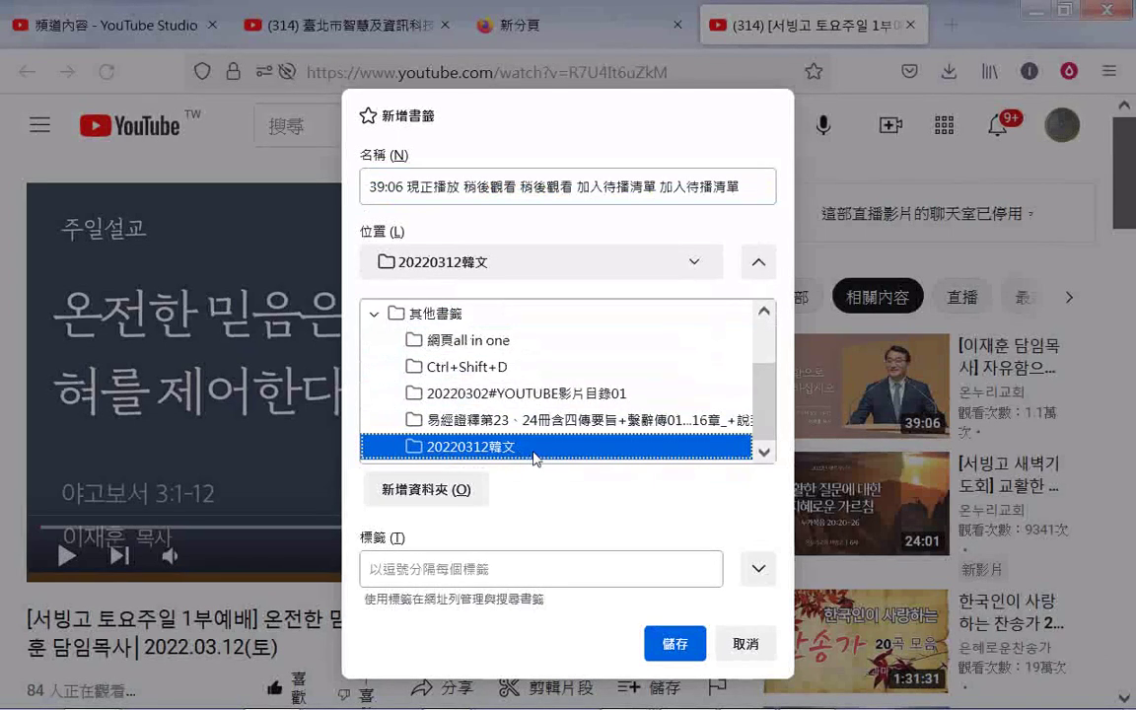
left_click(577, 267)
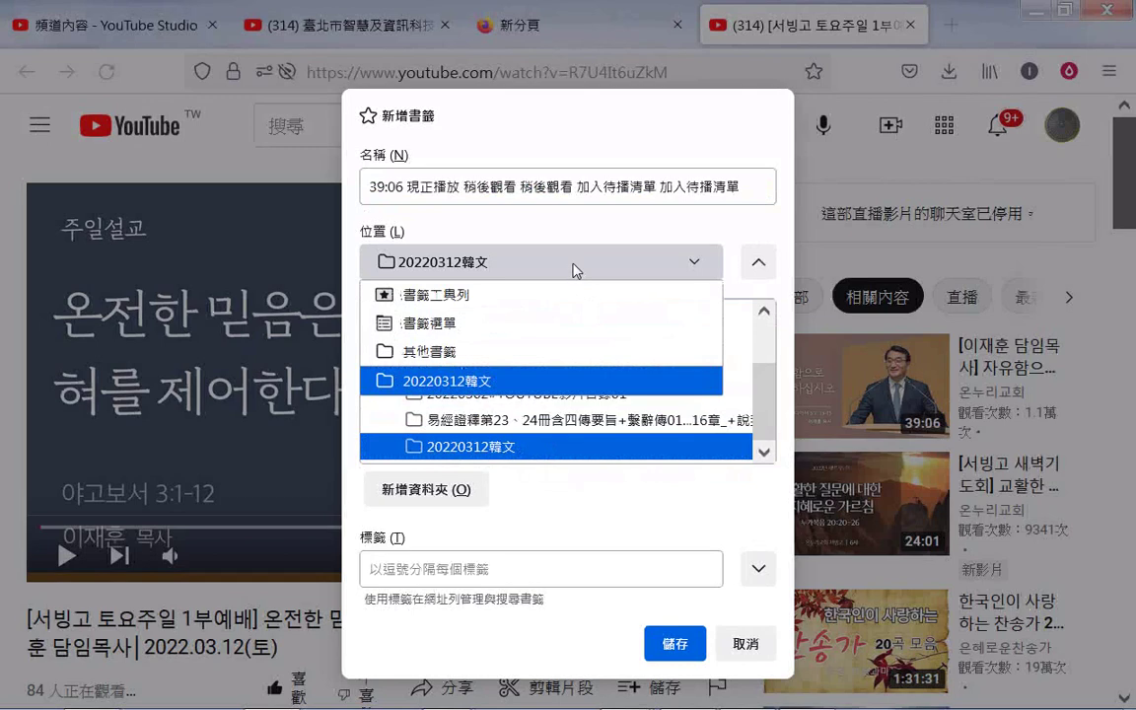
left_click(592, 572)
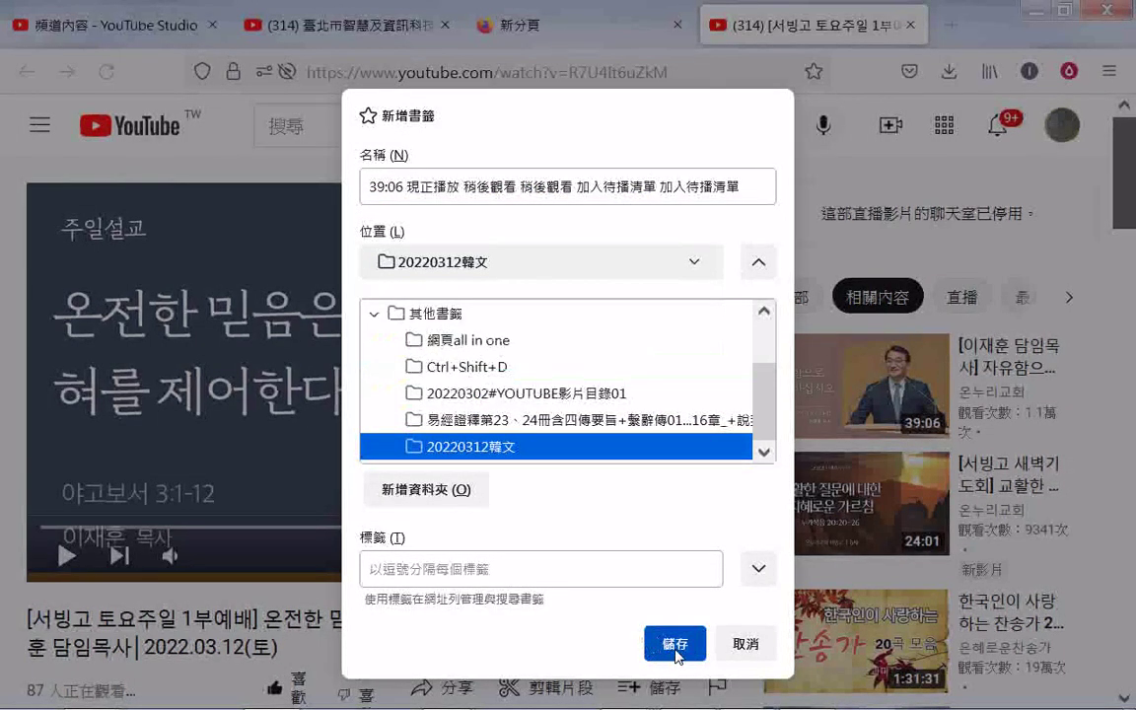
left_click(678, 655)
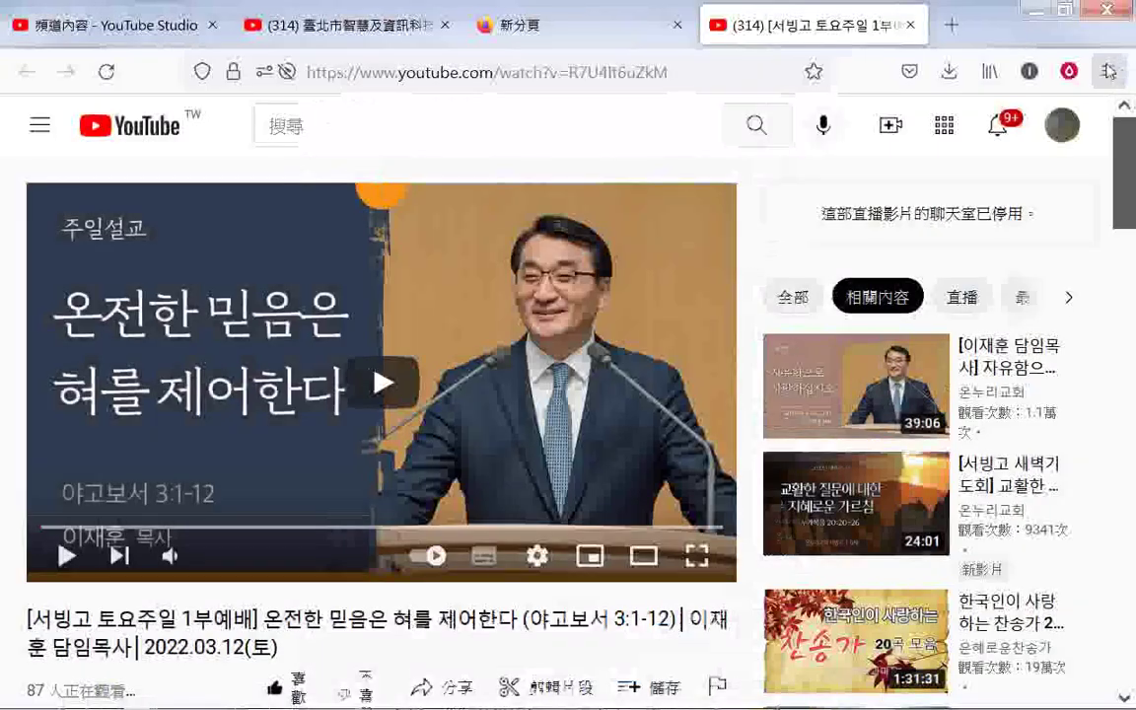
- Open the bookmark 20220312韓文影片 from the recently added bookmarks
left_click(1109, 71)
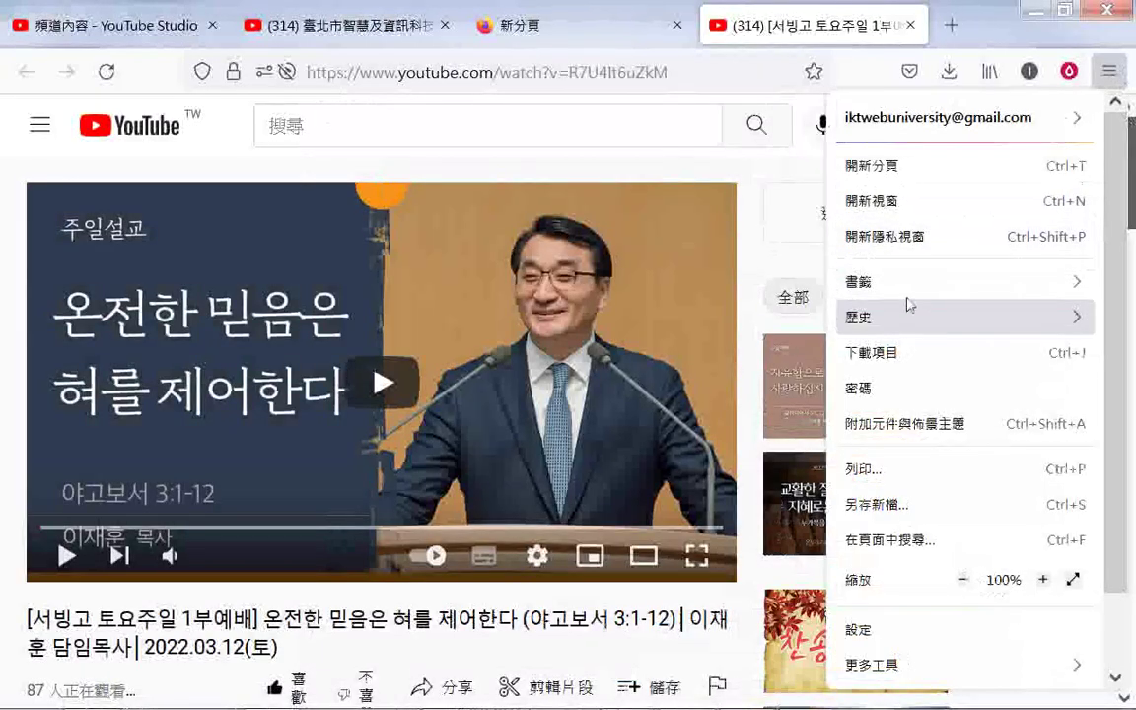
left_click(942, 279)
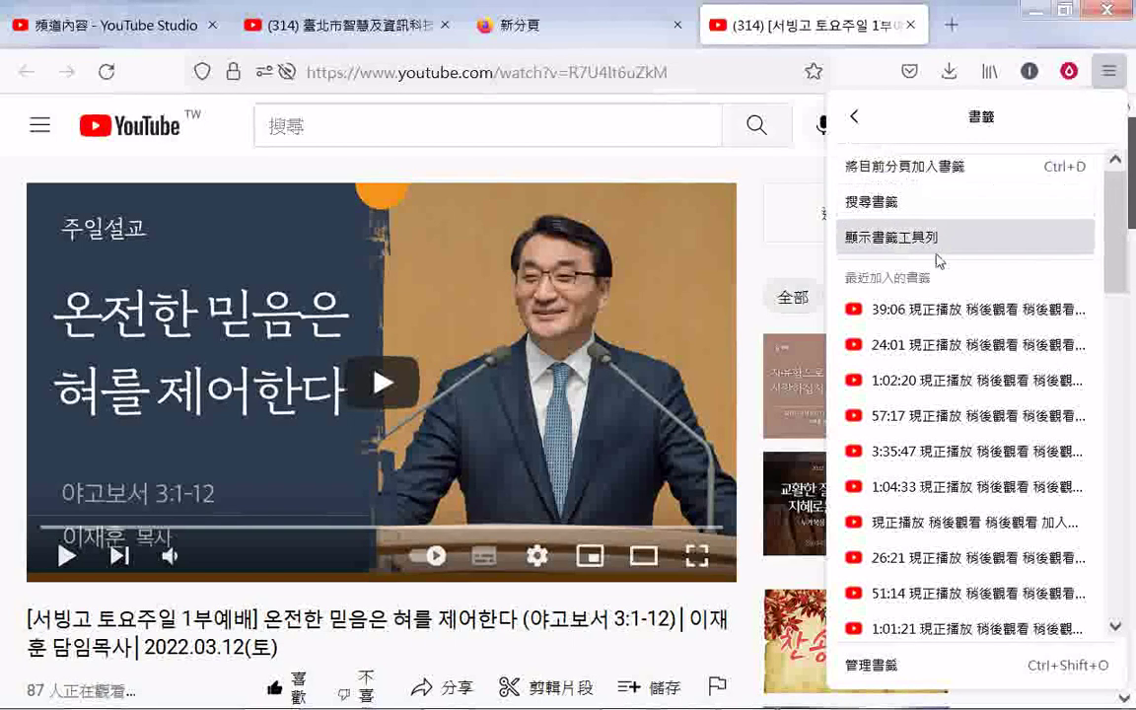
scroll(937, 266, "down", 2)
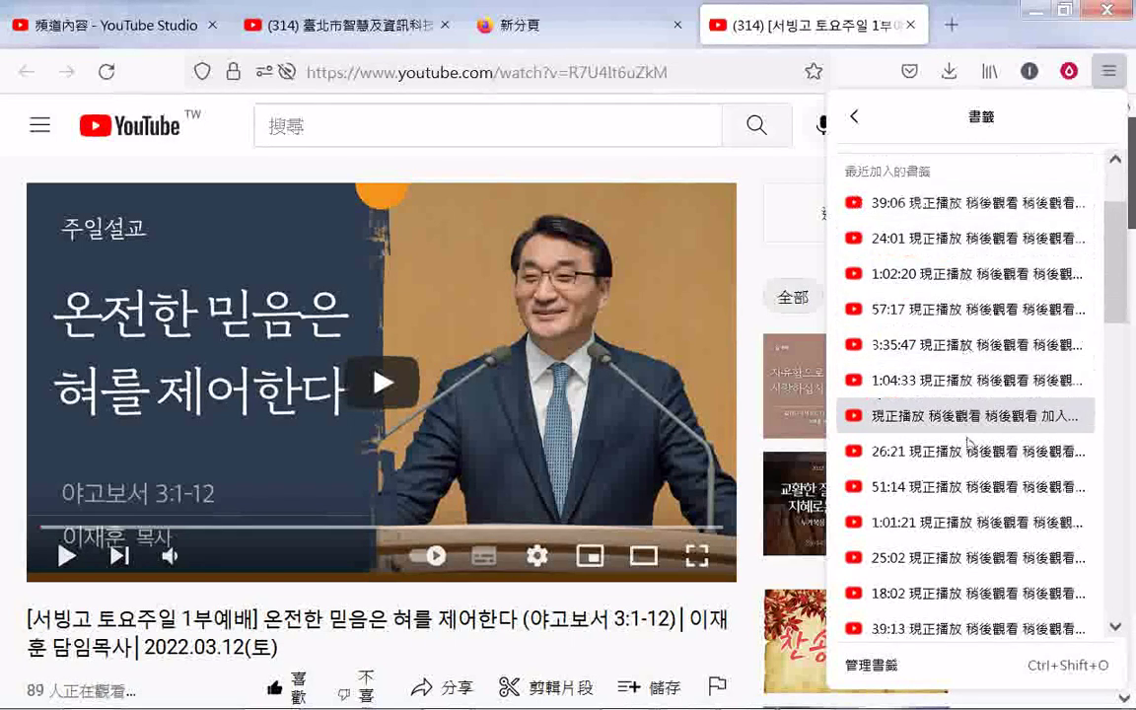
scroll(969, 442, "down", 4)
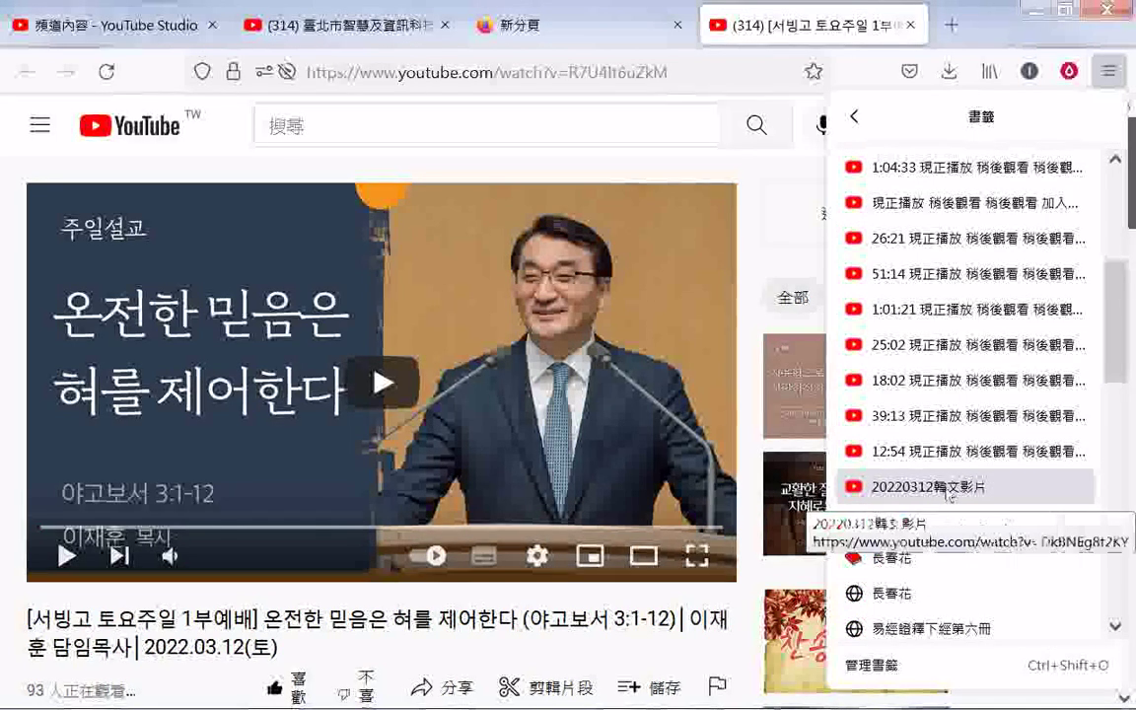
left_click(947, 489)
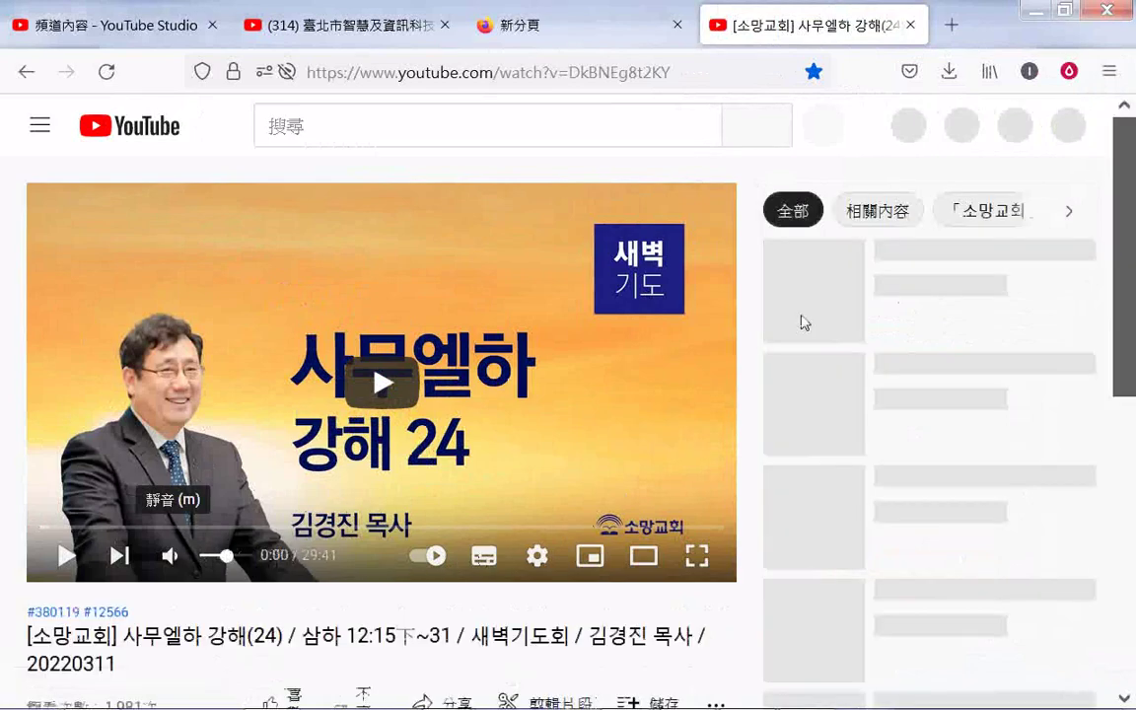
- Save the opened video's page as a complete web page on drive Transcend (H:) under the proposed file name
right_click(701, 657)
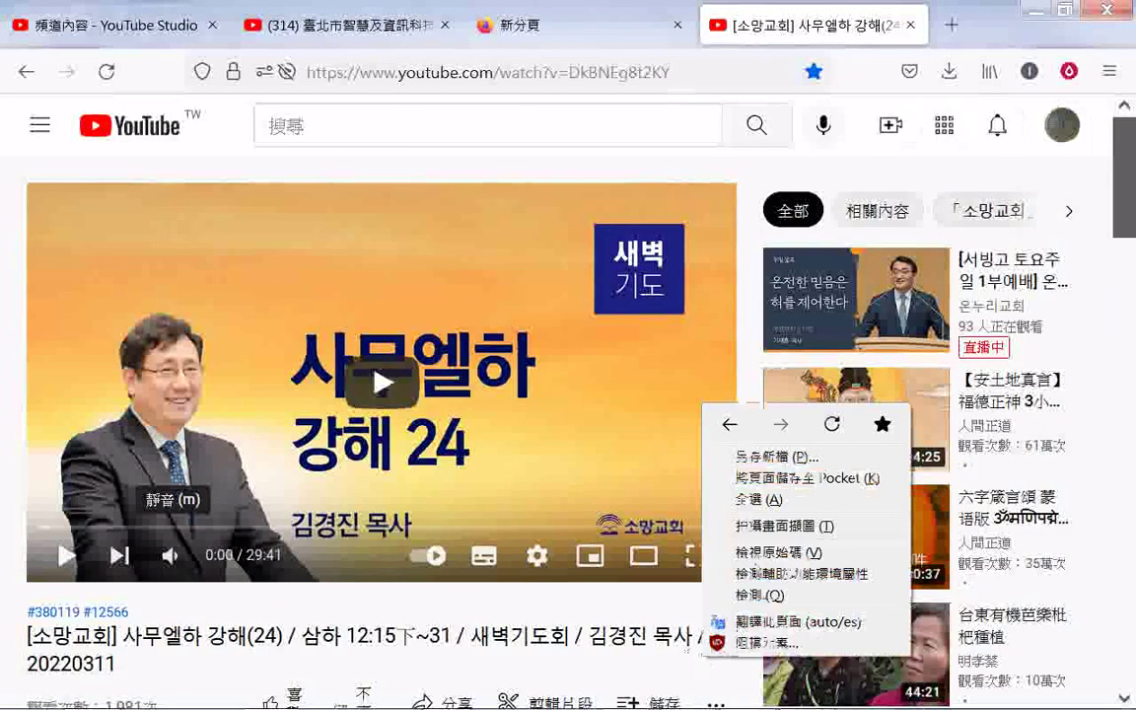
left_click(767, 458)
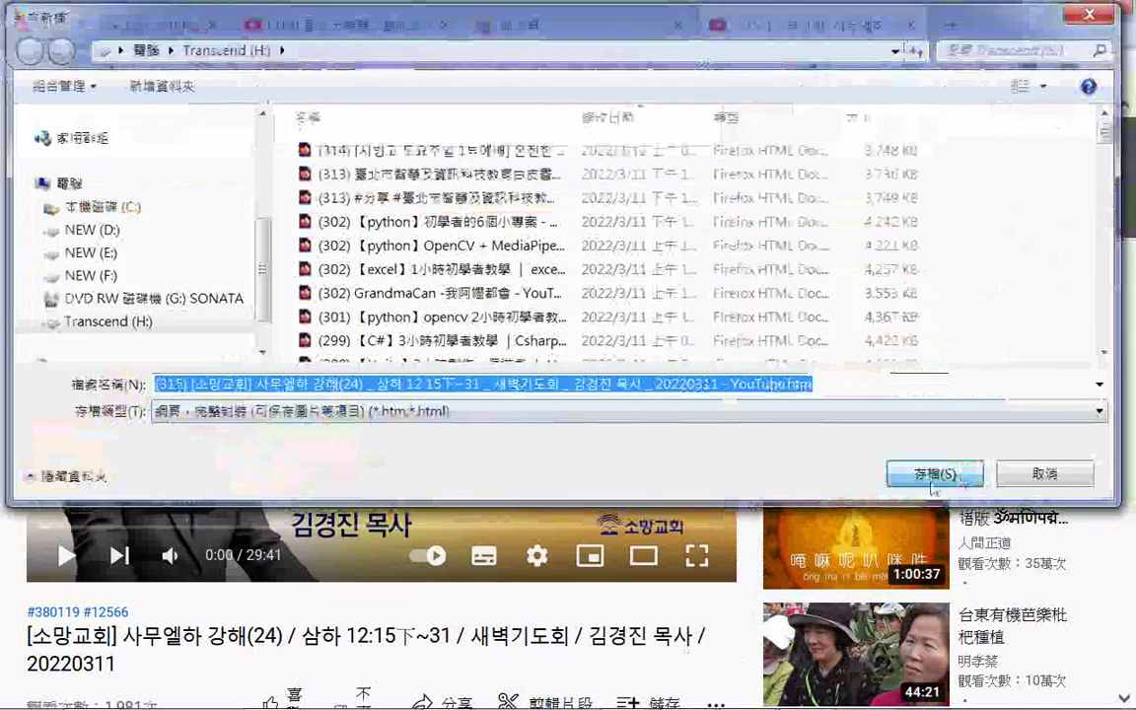
left_click(933, 474)
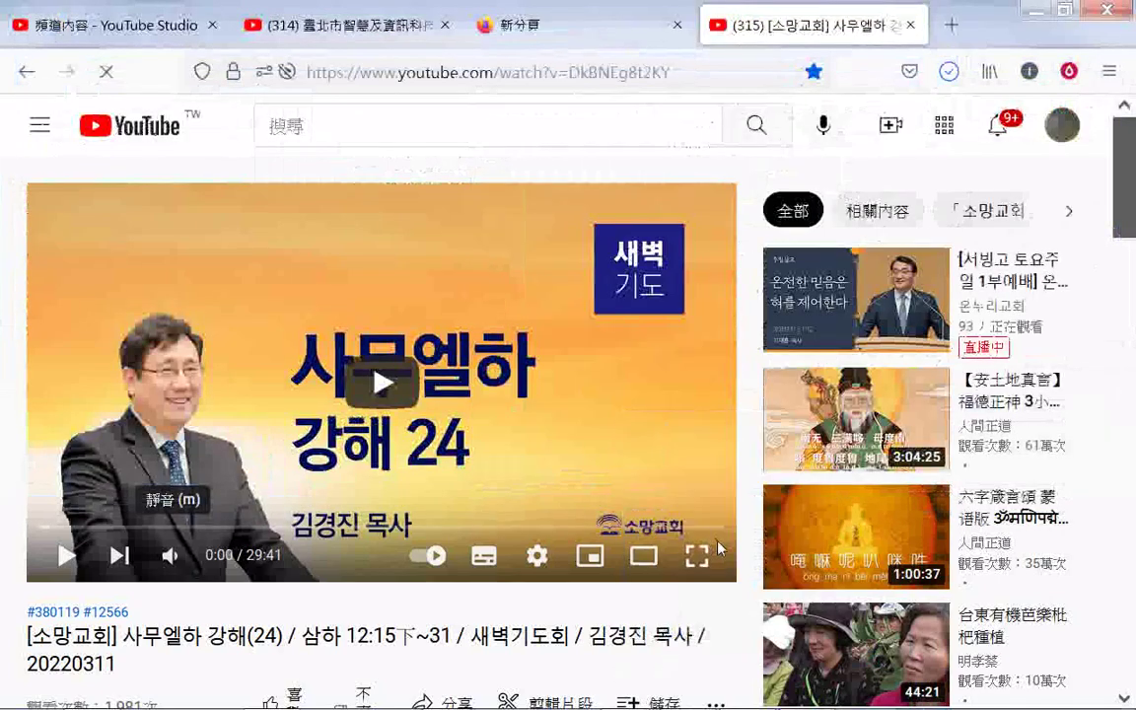
- Take a screenshot of the visible area of the 사무엘하 강해(24) video page and download it
key("ctrl+shift+s")
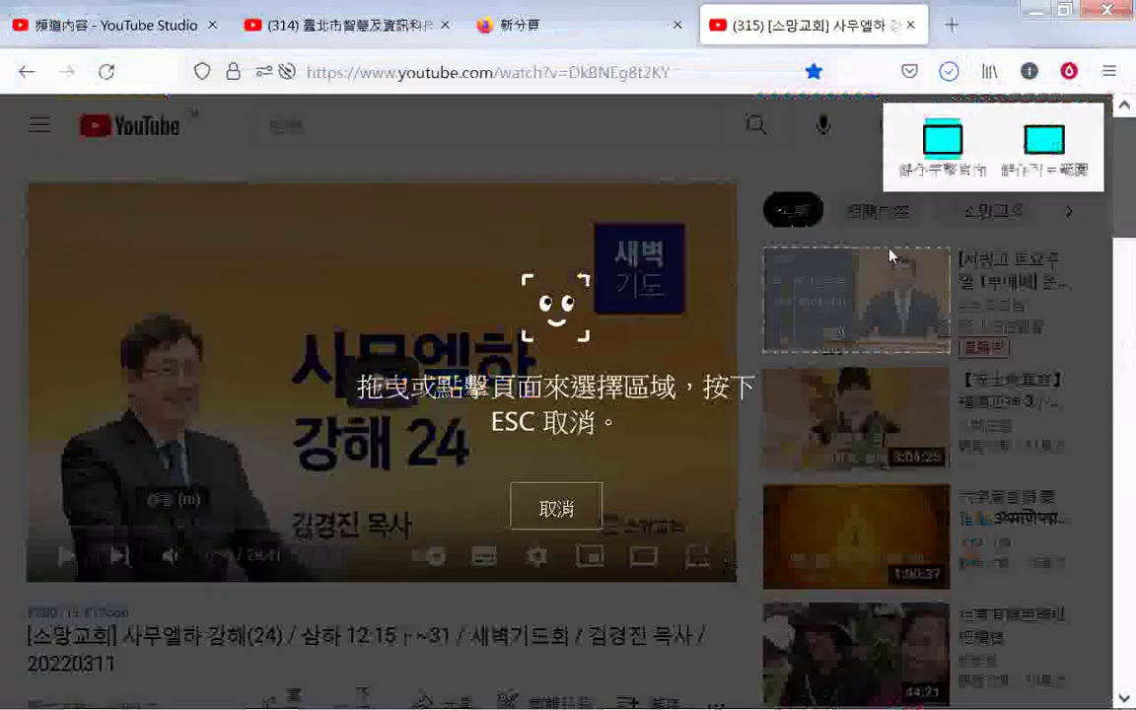
left_click(1016, 173)
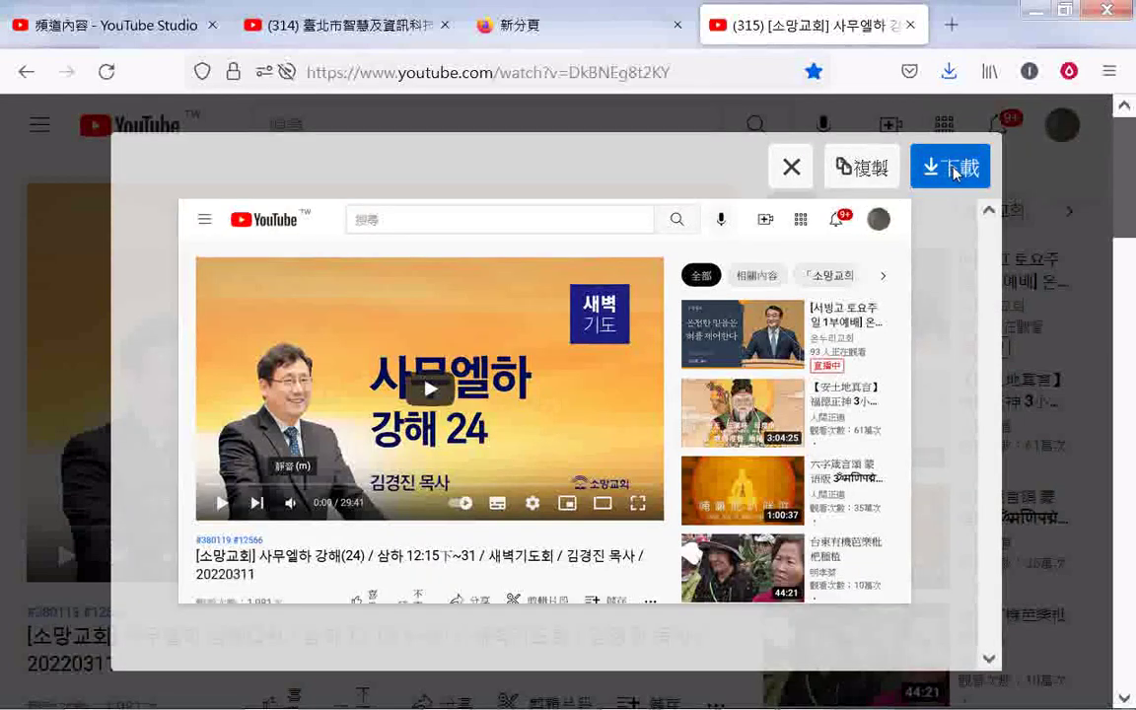
left_click(954, 173)
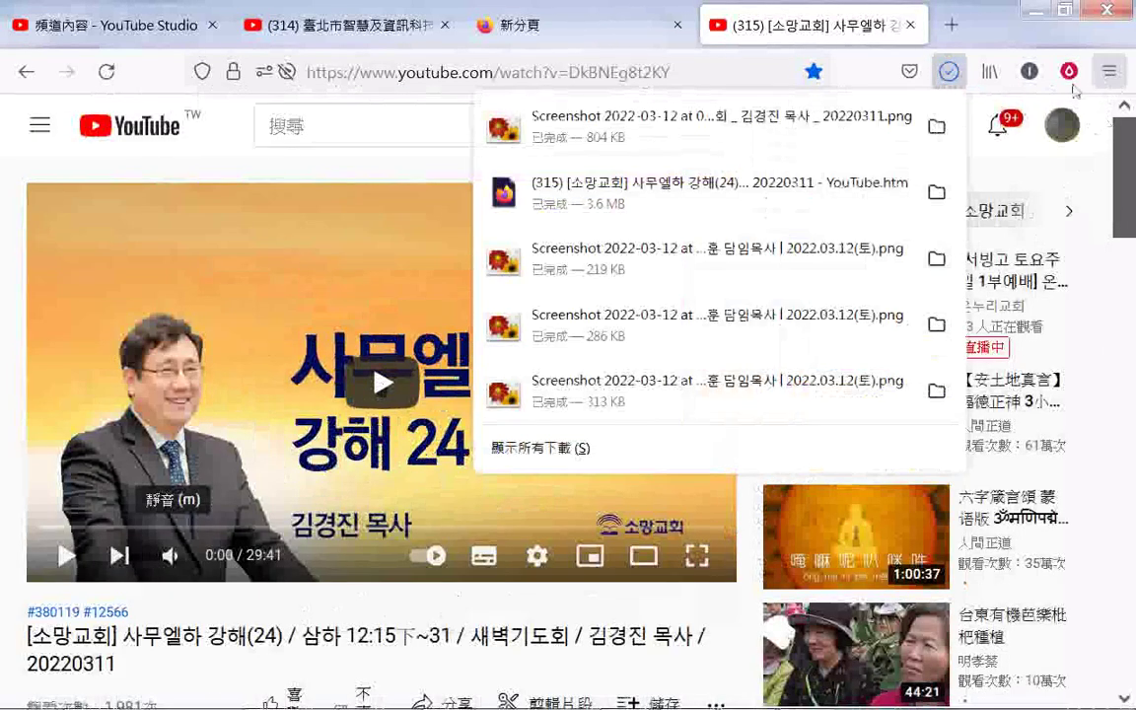
left_click(333, 160)
- Start a bookmark search and open the YouTube home page bookmark from it
left_click(1109, 72)
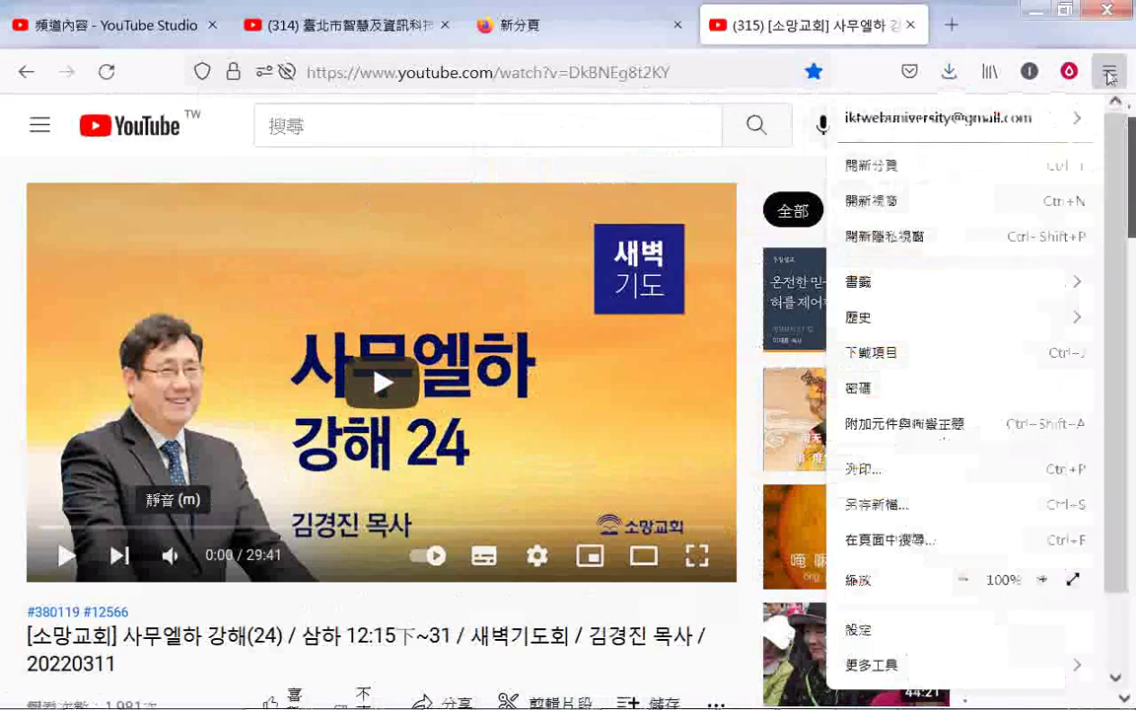
left_click(920, 283)
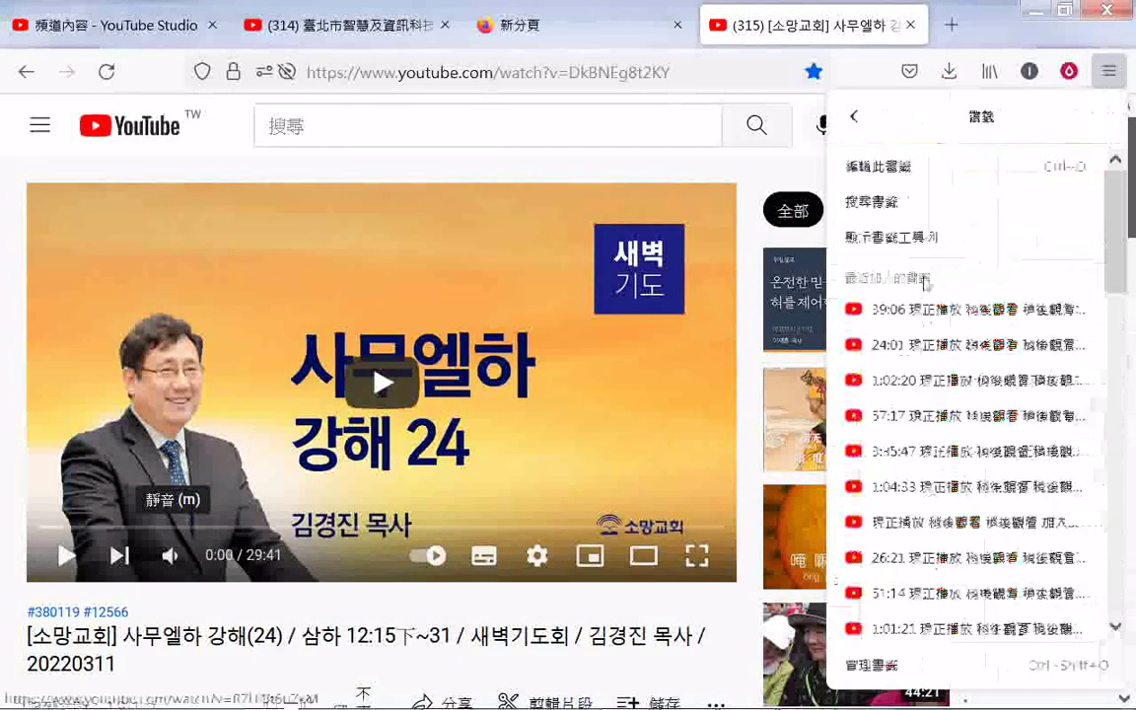
left_click(924, 205)
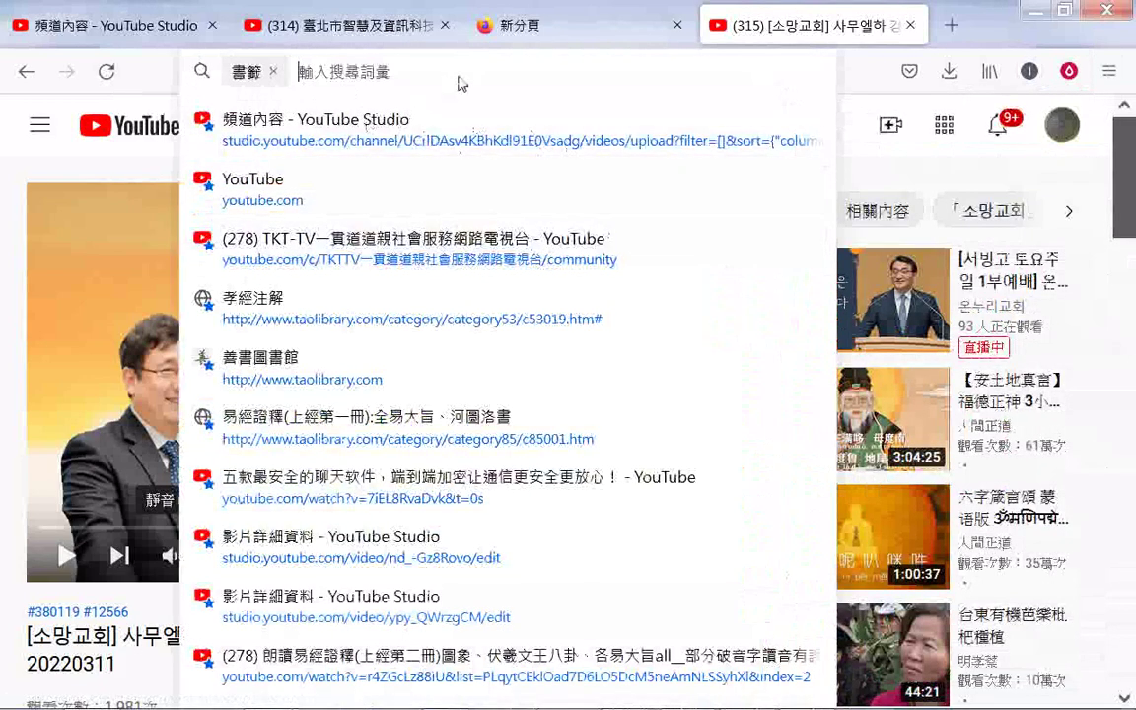
left_click(213, 175)
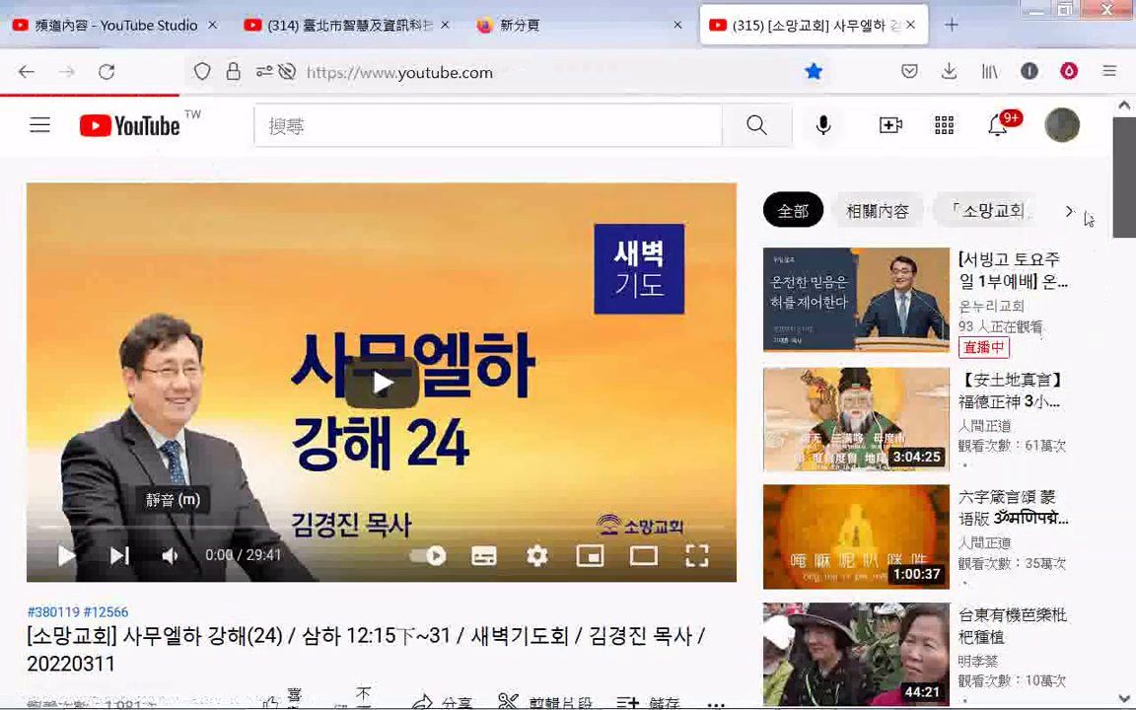
- Show the bookmarks toolbar
left_click(1110, 72)
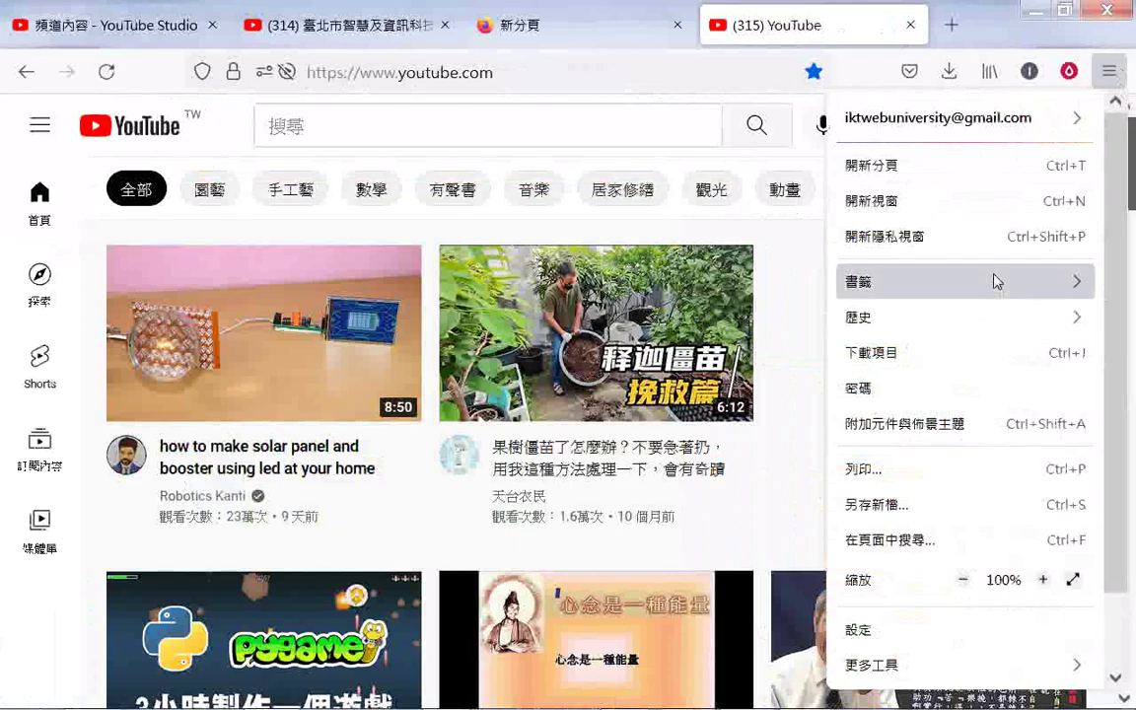
left_click(995, 282)
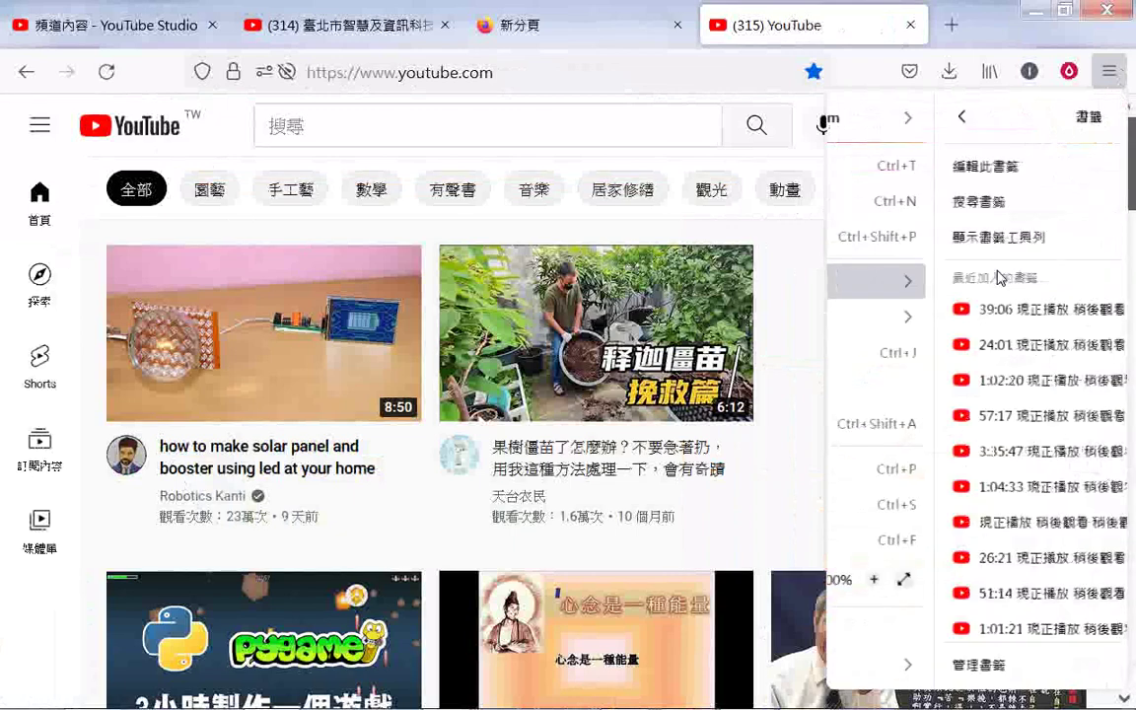
left_click(952, 243)
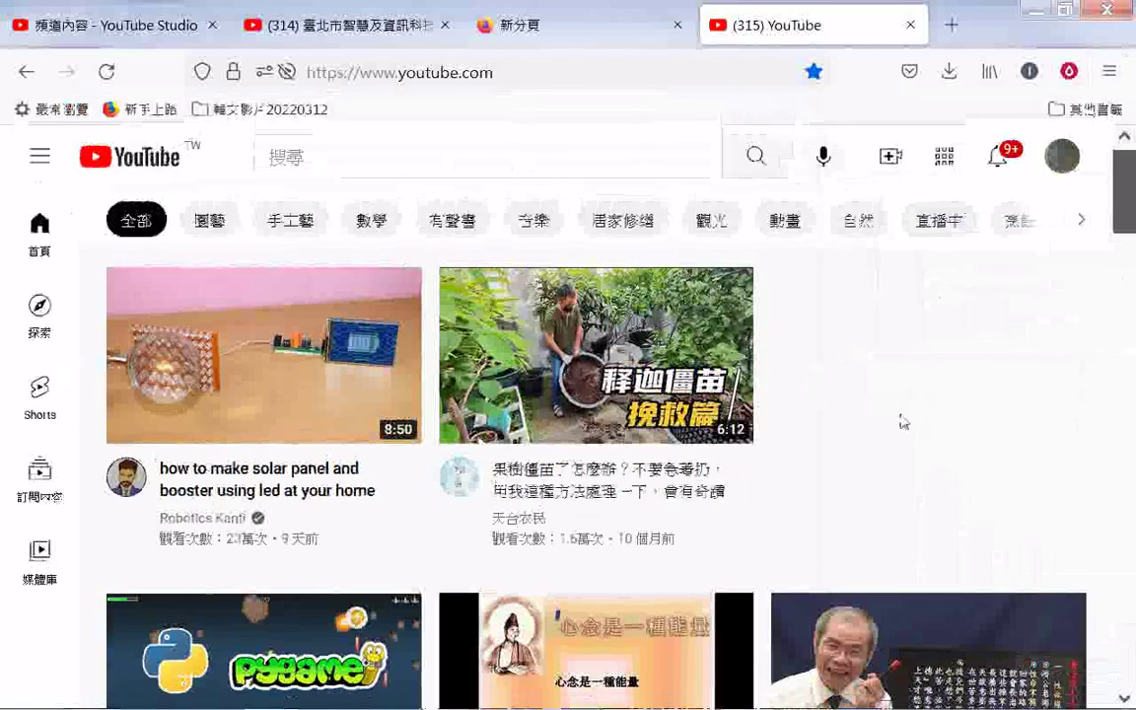
- Look through the recommended videos on the YouTube home page and return to its beginning
scroll(901, 422, "down", 5)
scroll(908, 417, "down", 3)
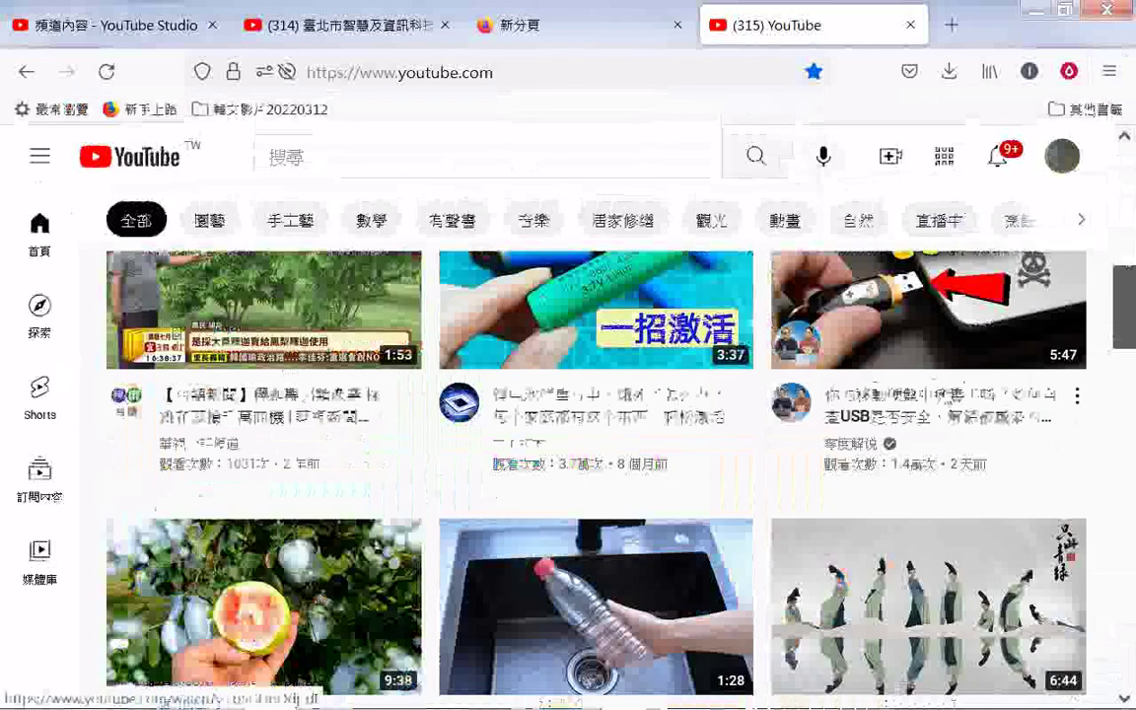
scroll(973, 396, "down", 6)
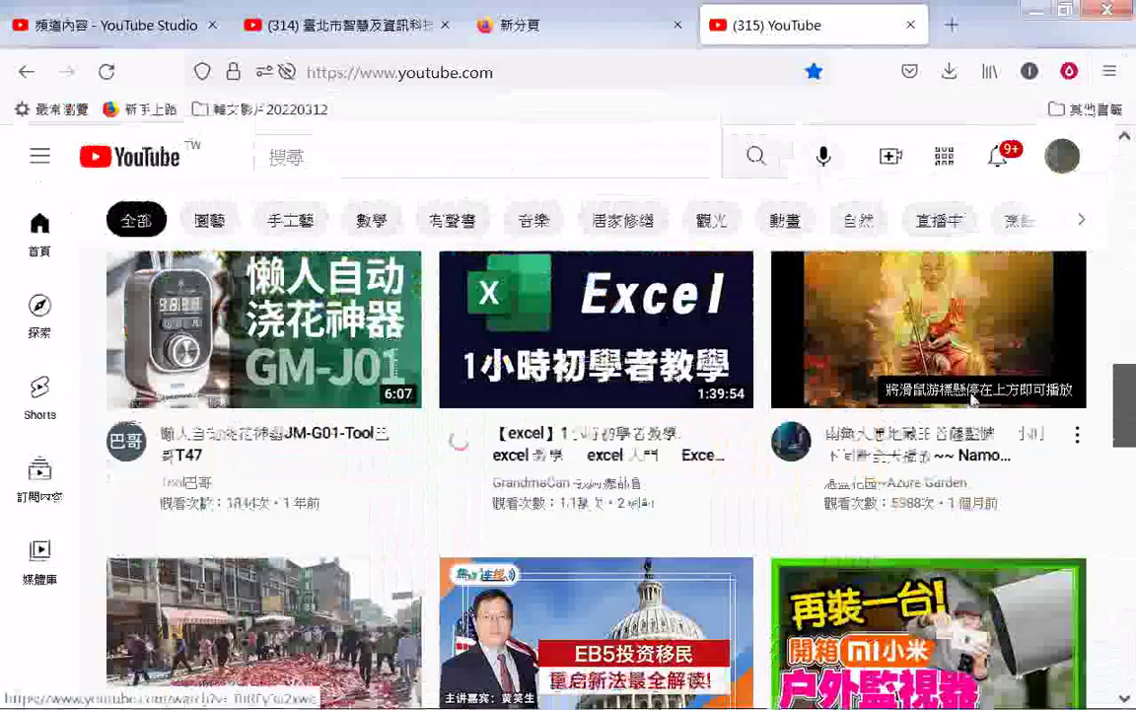
scroll(973, 397, "down", 4)
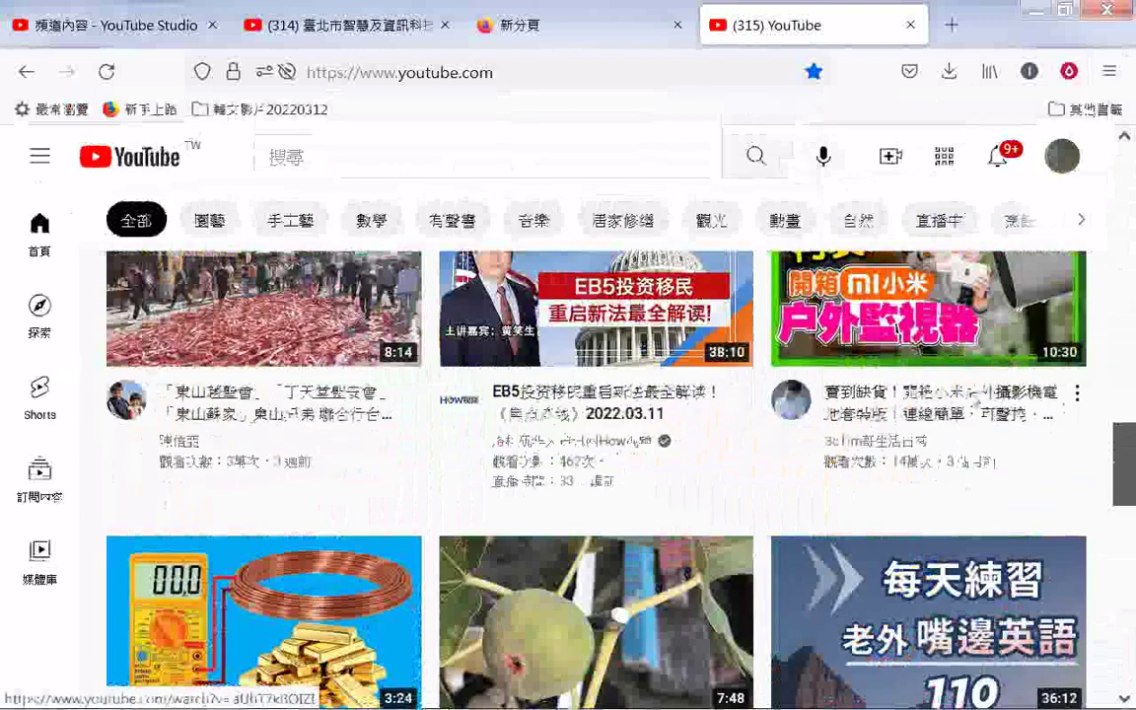
scroll(973, 399, "down", 3)
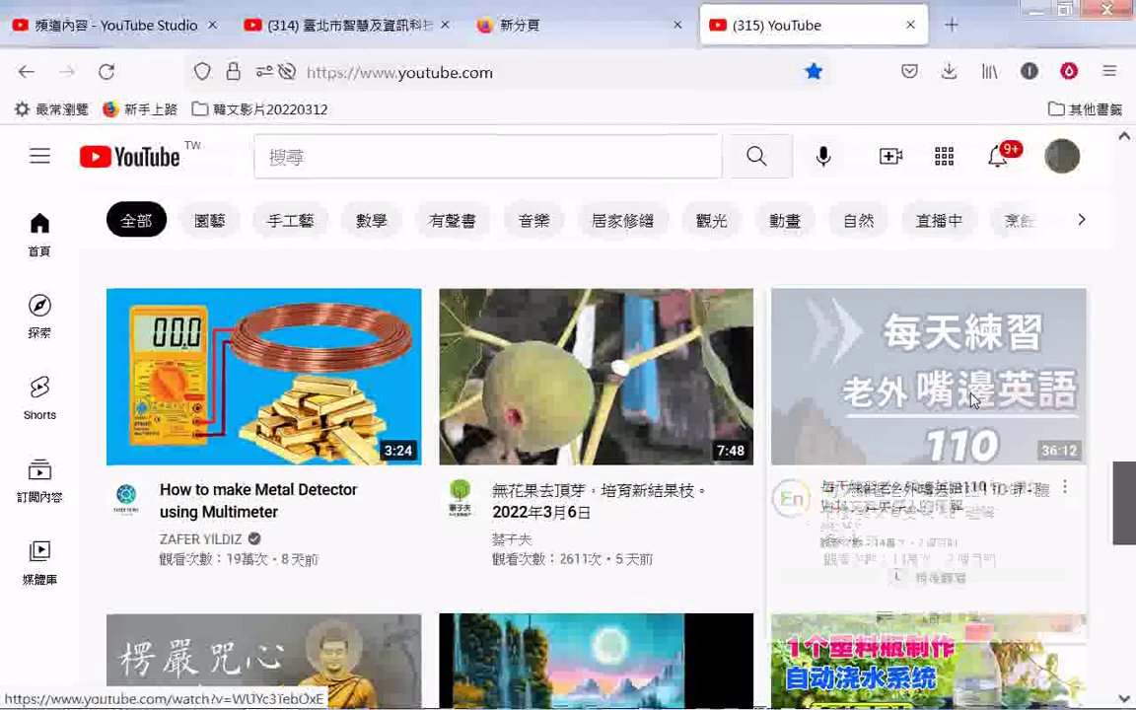
scroll(973, 399, "down", 4)
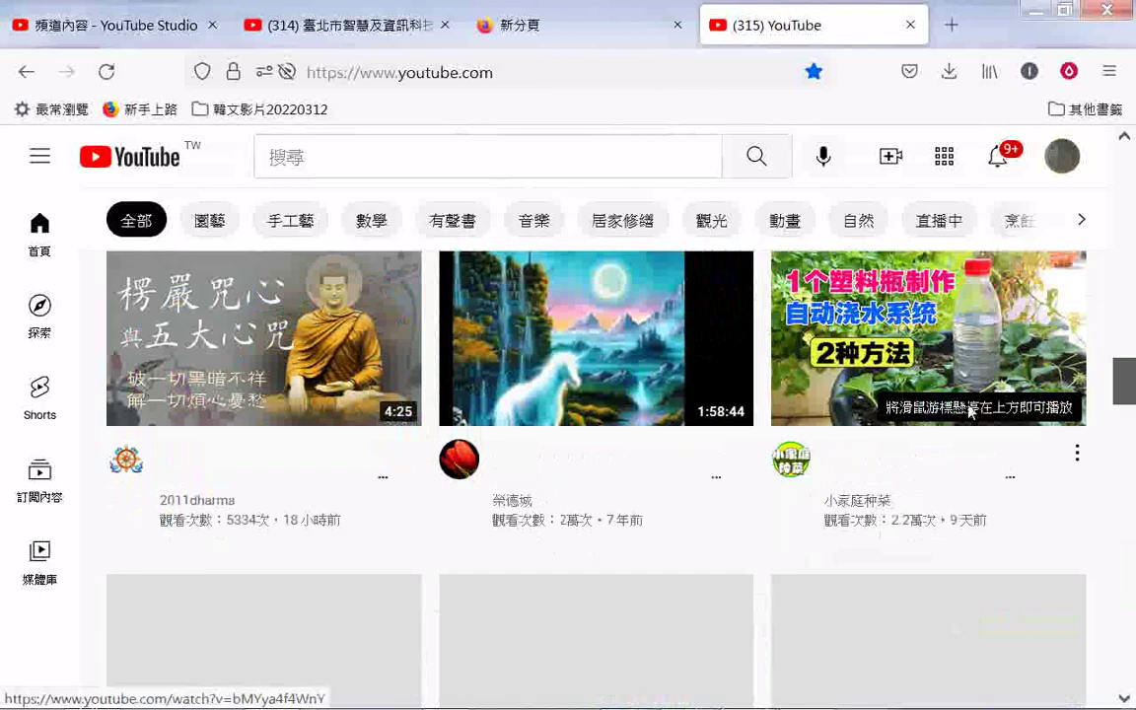
scroll(973, 412, "down", 5)
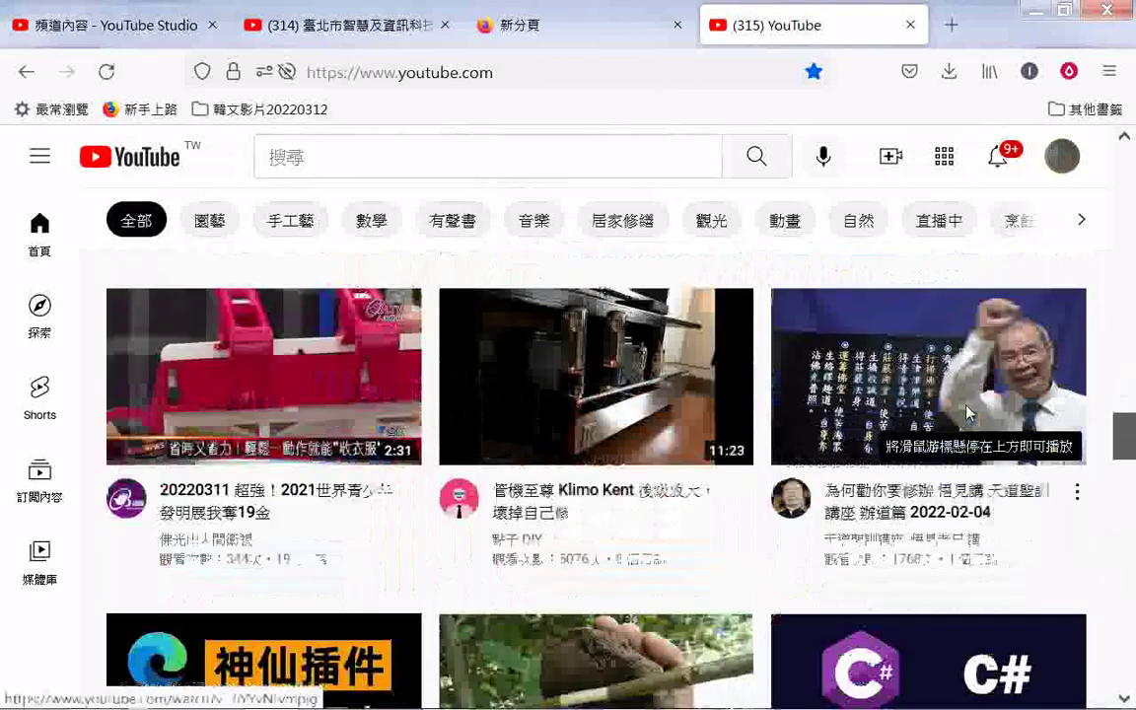
mouse_move(968, 415)
scroll(967, 359, "up", 1)
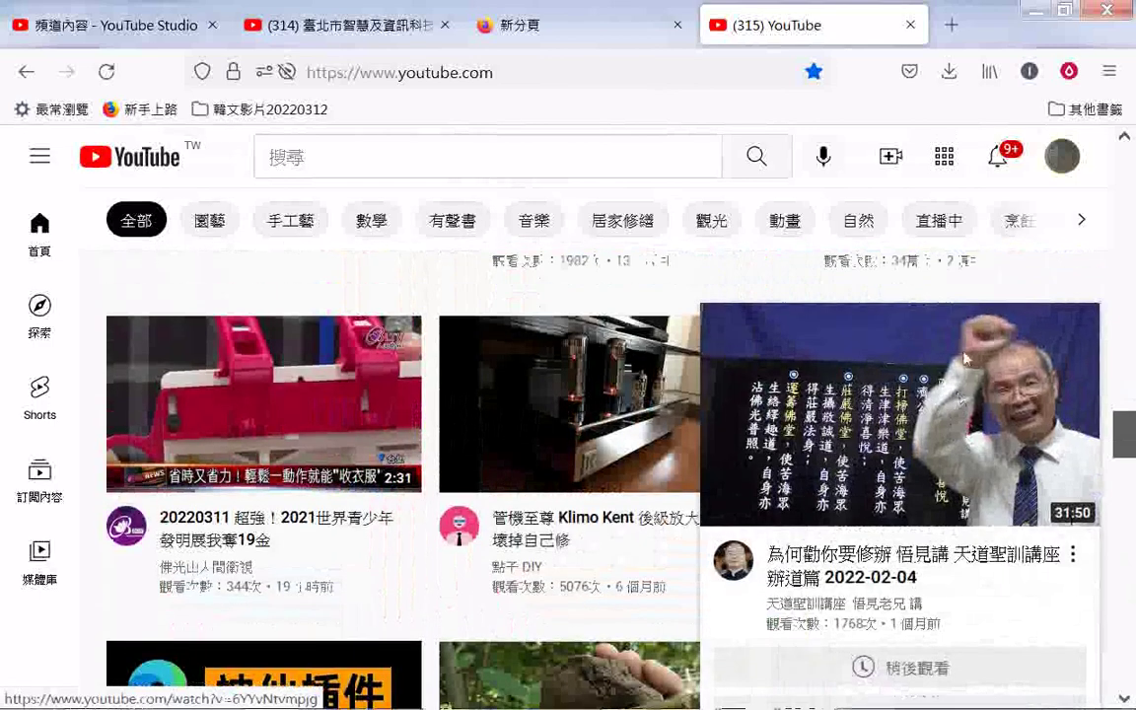
scroll(968, 360, "up", 5)
scroll(1031, 315, "up", 10)
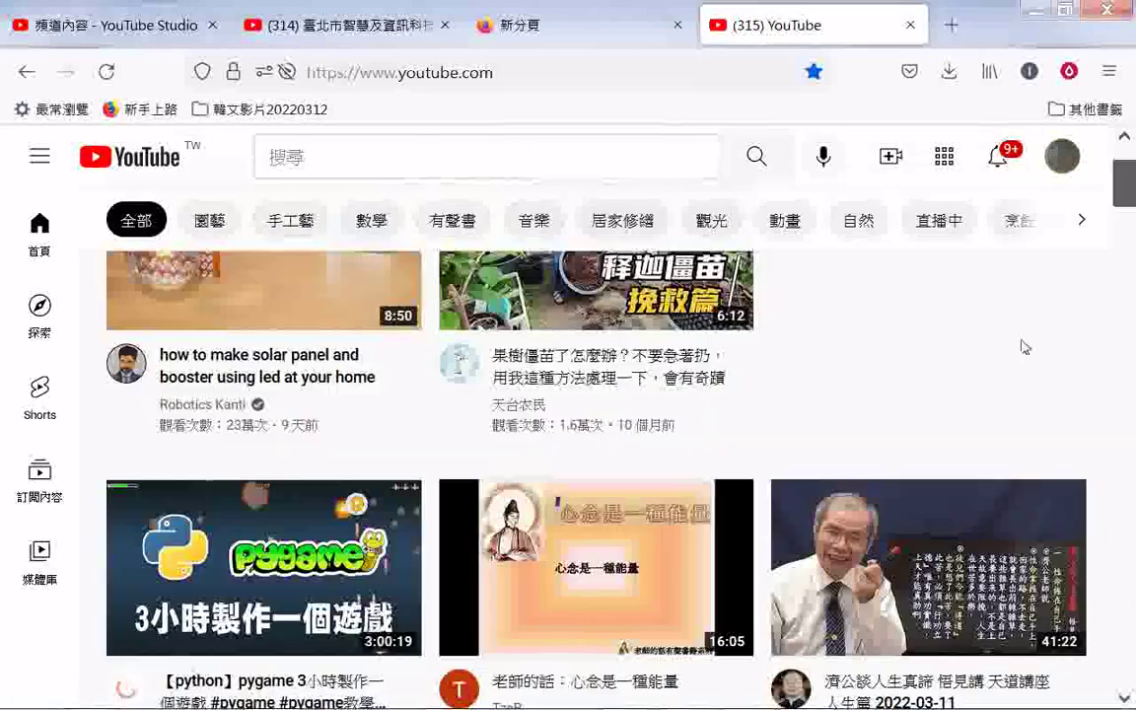
- Take a screenshot of the visible area of the YouTube home page and download it
right_click(913, 353)
left_click(979, 474)
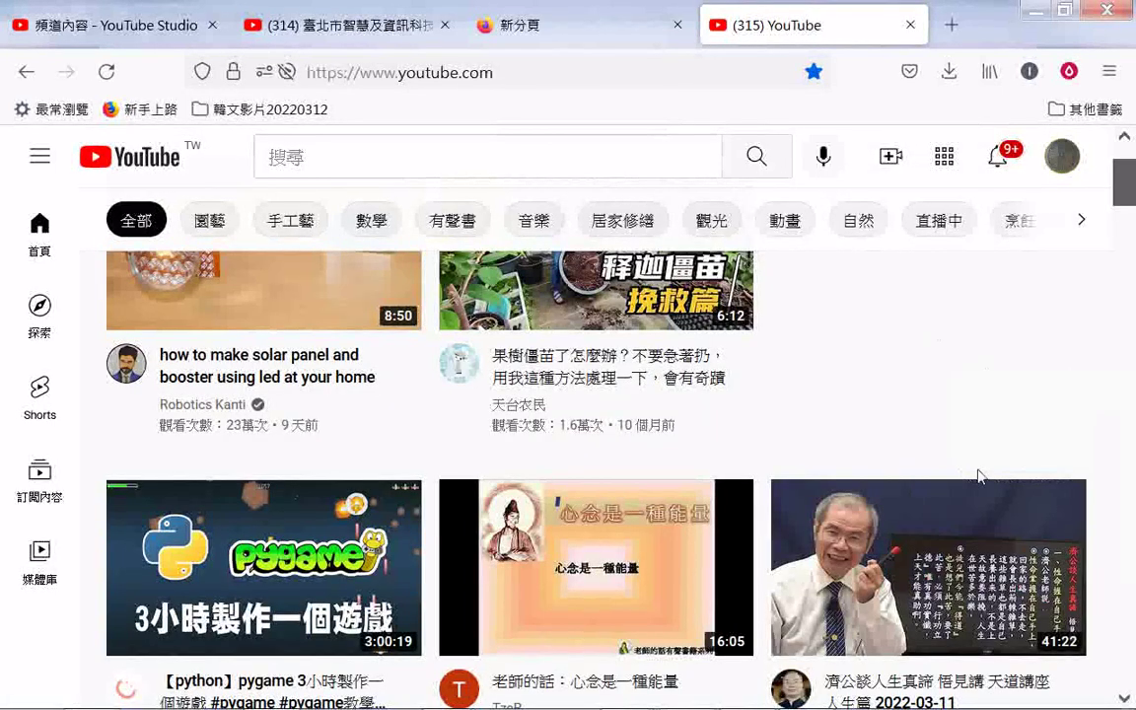
left_click(1042, 166)
left_click(972, 197)
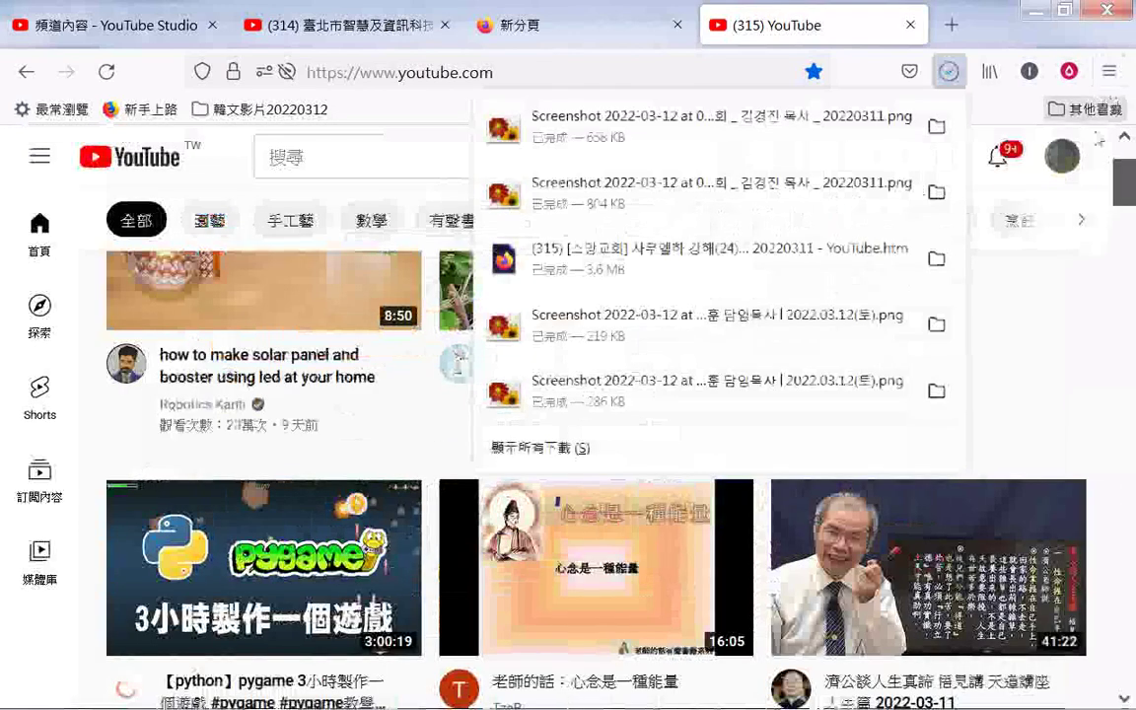
- Review the saved video bookmarks in the 20220312韓文 folder under 其他書籤
left_click(1085, 109)
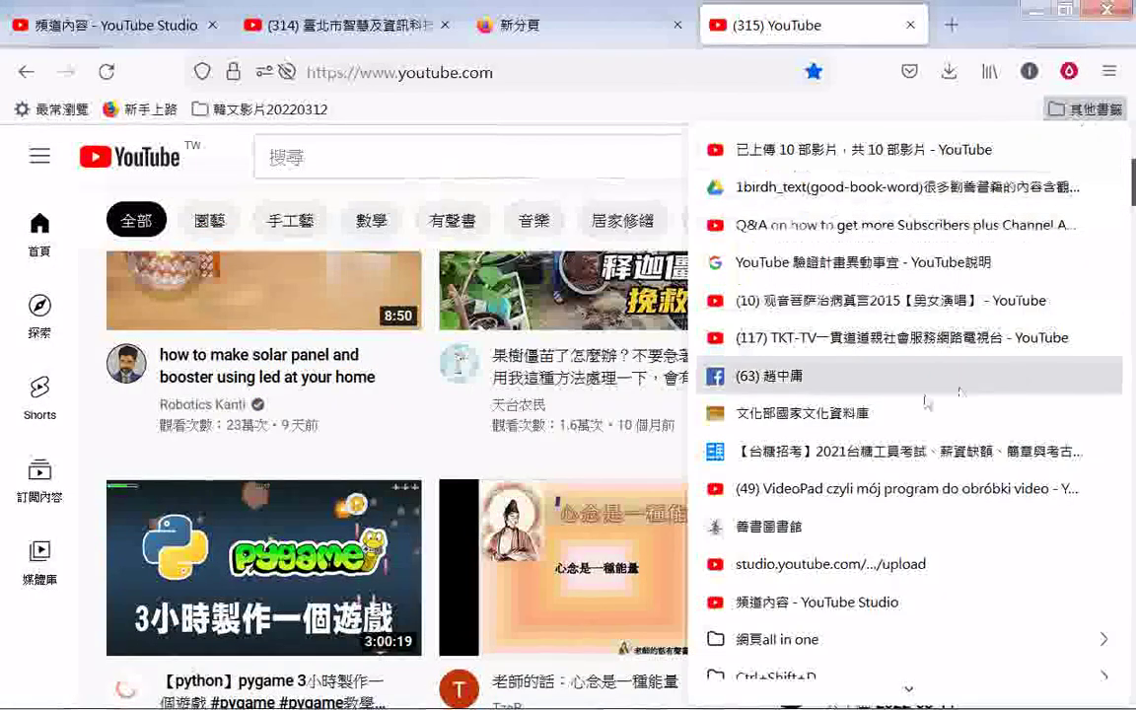
scroll(857, 612, "down", 3)
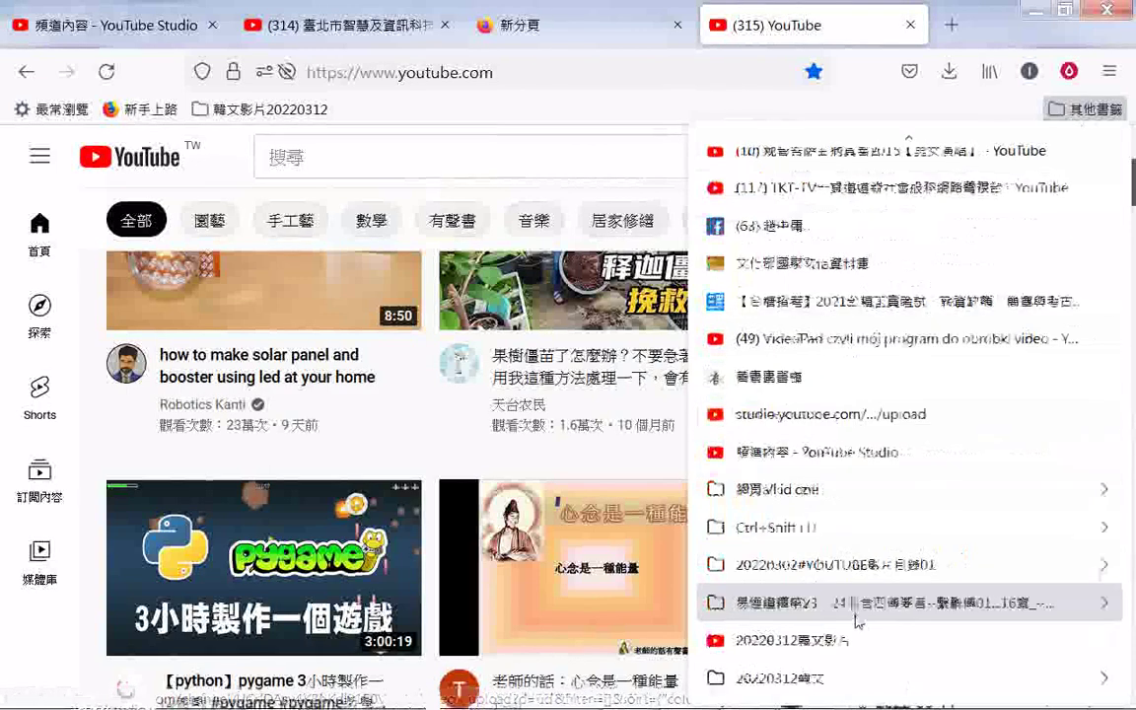
mouse_move(820, 680)
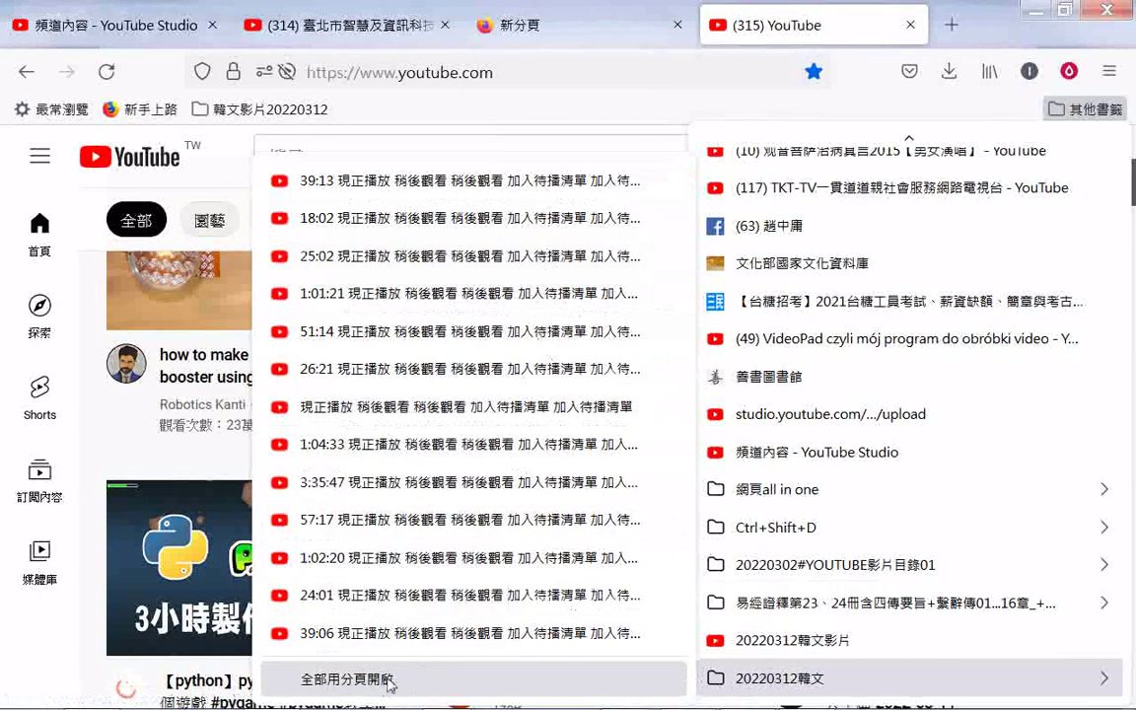
right_click(26, 674)
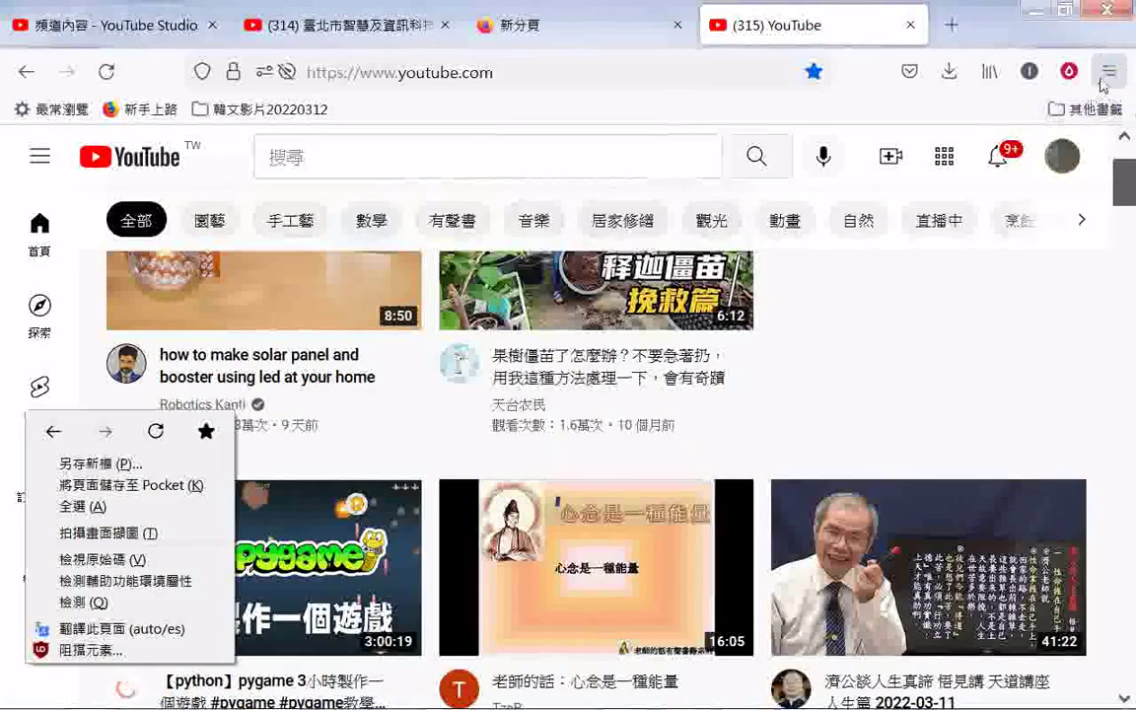
left_click(1102, 112)
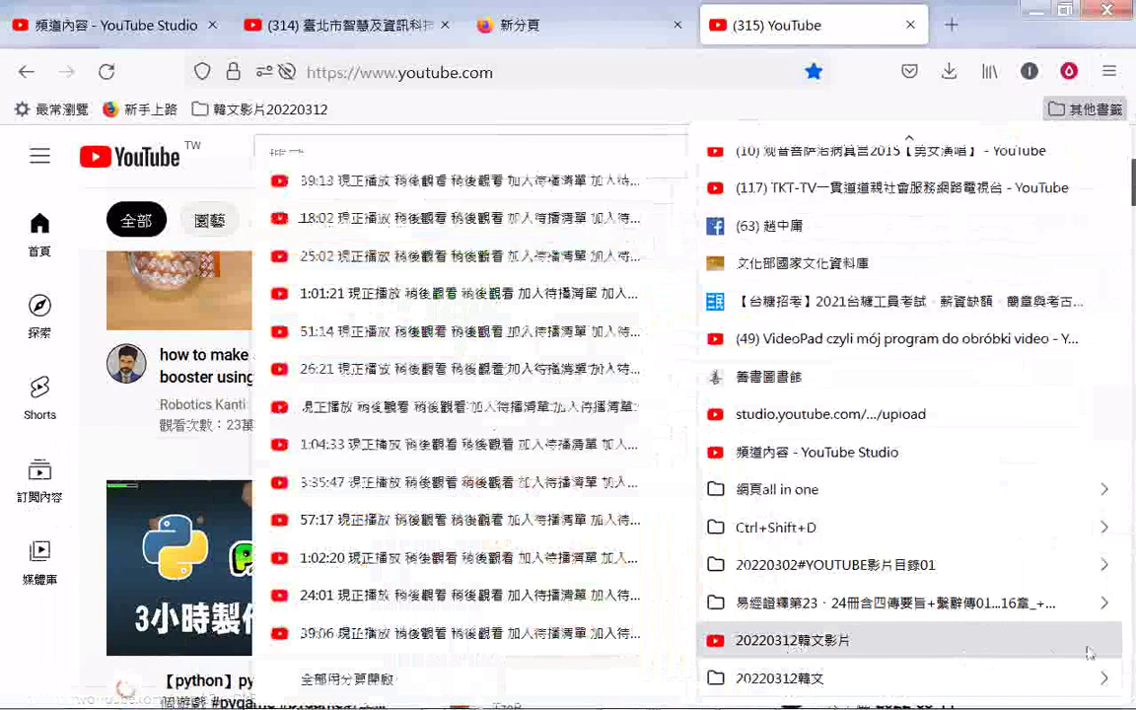
mouse_move(1099, 680)
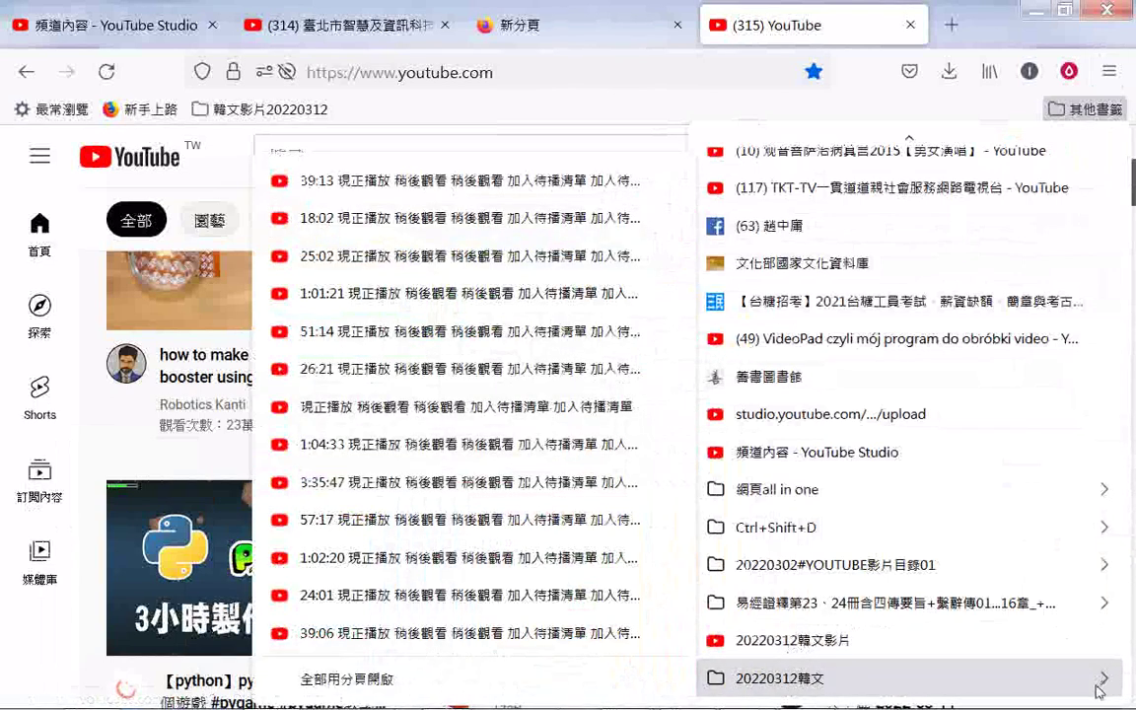
- Look through the recently added bookmarks, and check the edit details of the bookmark for the current YouTube page
left_click(1108, 79)
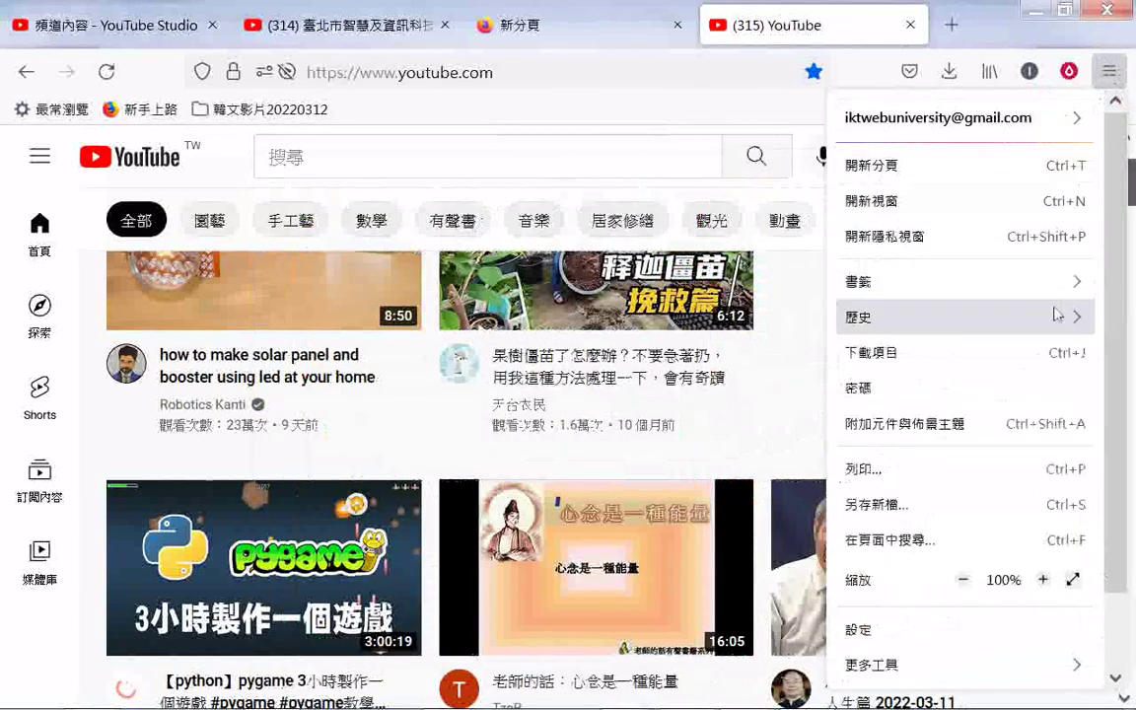
left_click(982, 292)
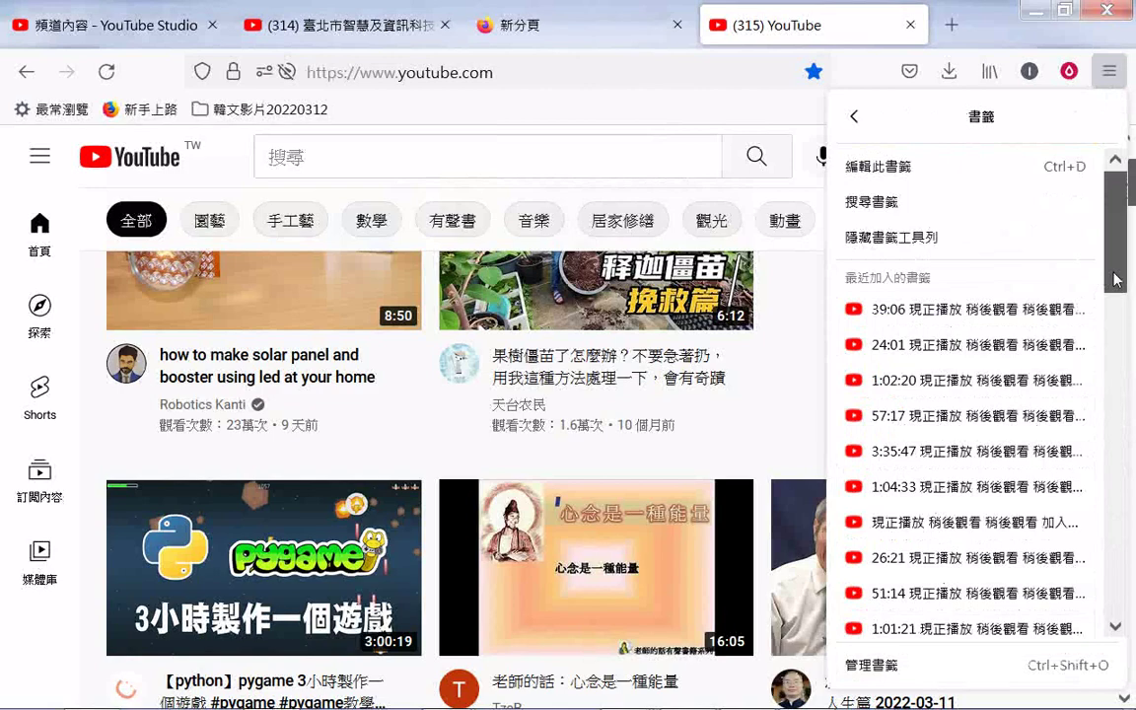
left_click_drag(1115, 280, 1117, 365)
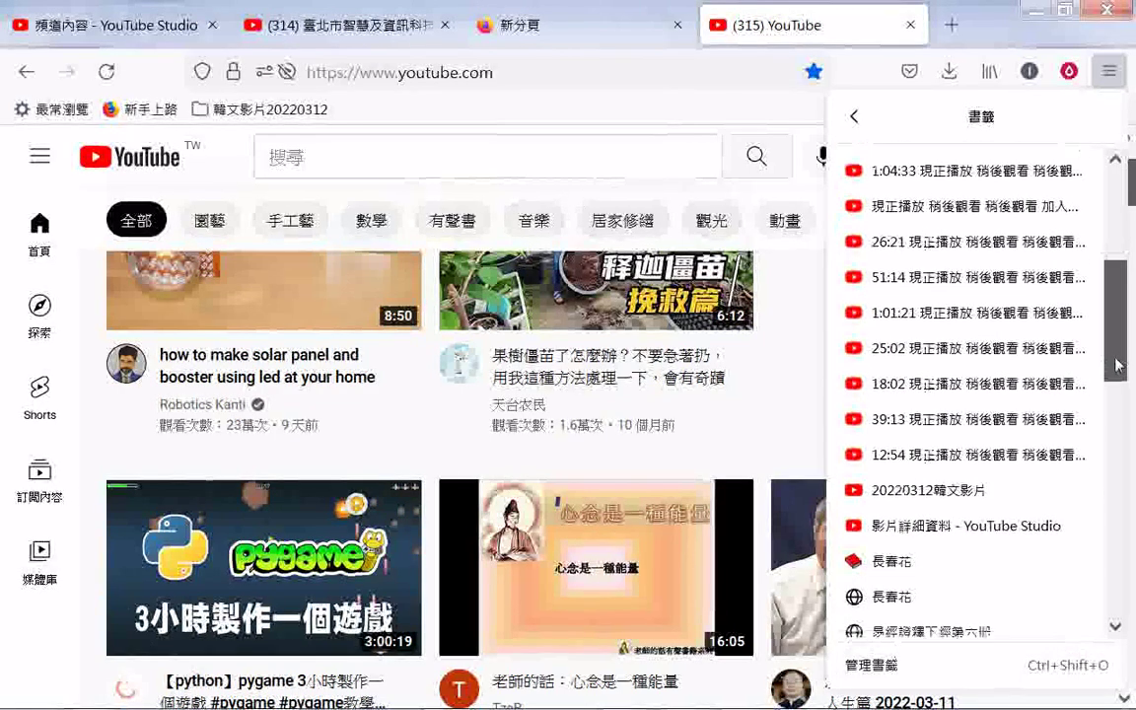
scroll(1117, 365, "up", 5)
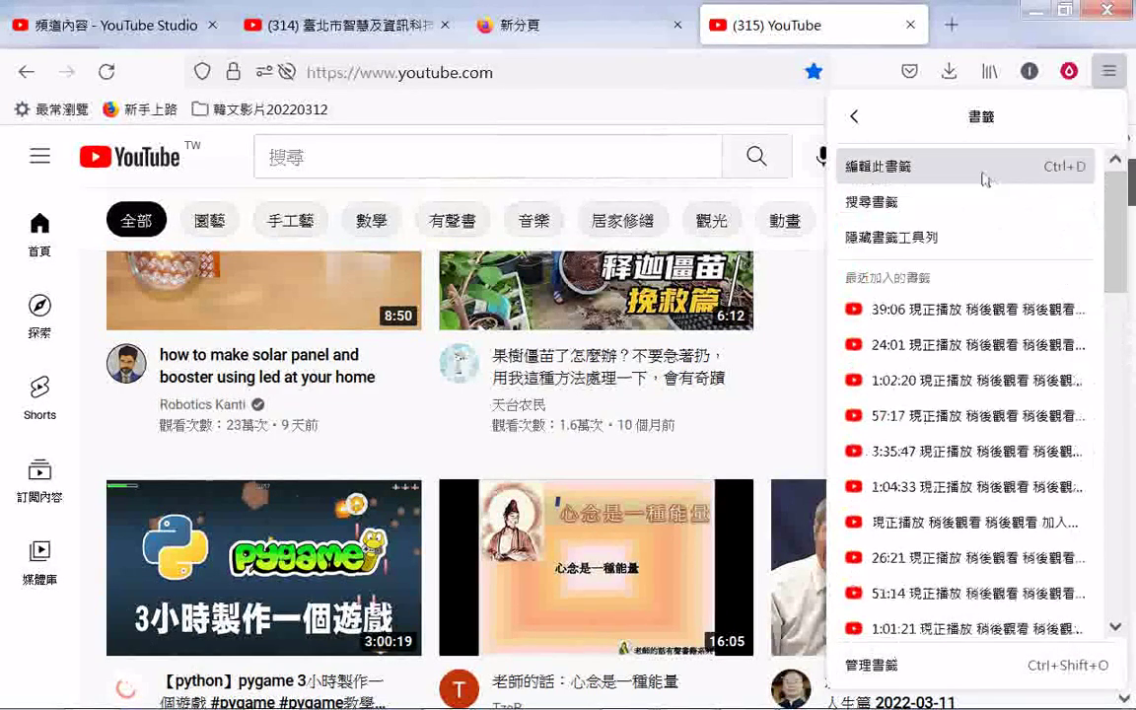
left_click(878, 167)
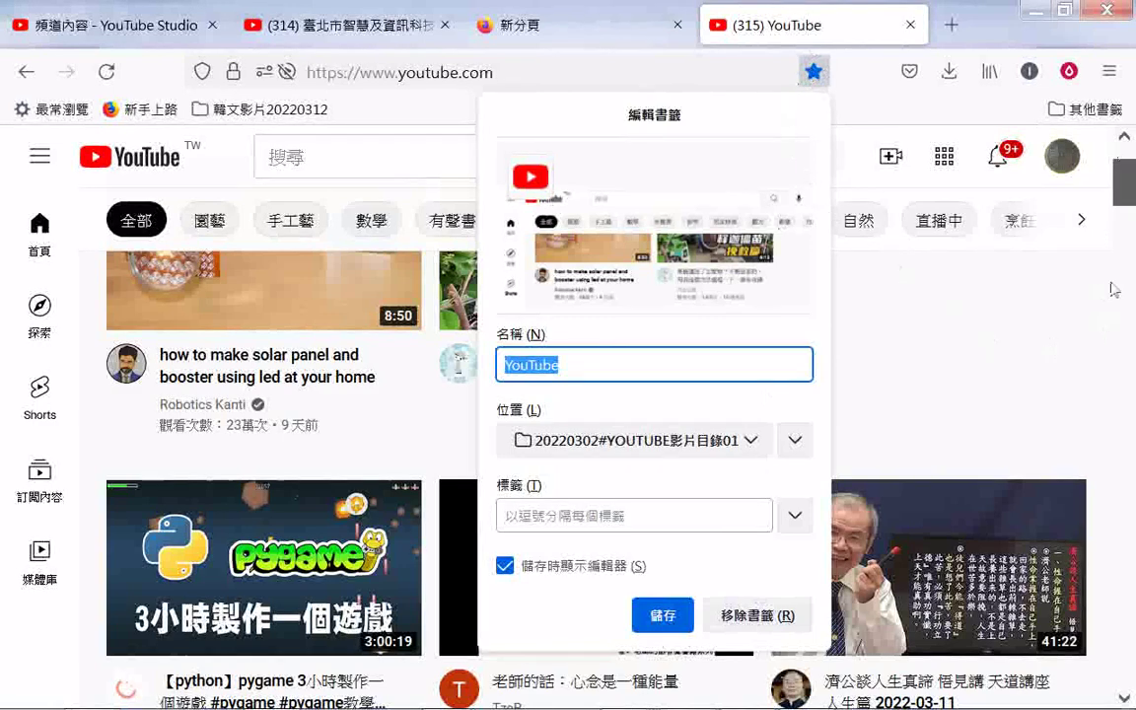
left_click(1031, 302)
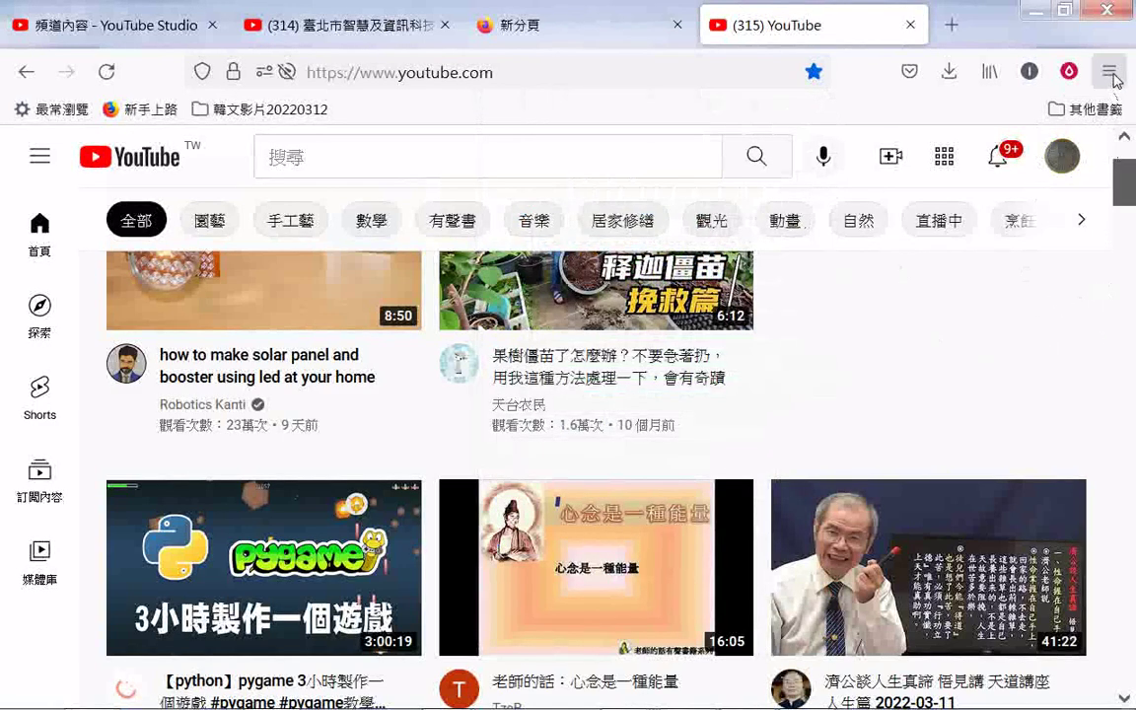
- Open the bookmark manager and display the contents of the 20220312韓文 folder under 其他書籤
left_click(1110, 71)
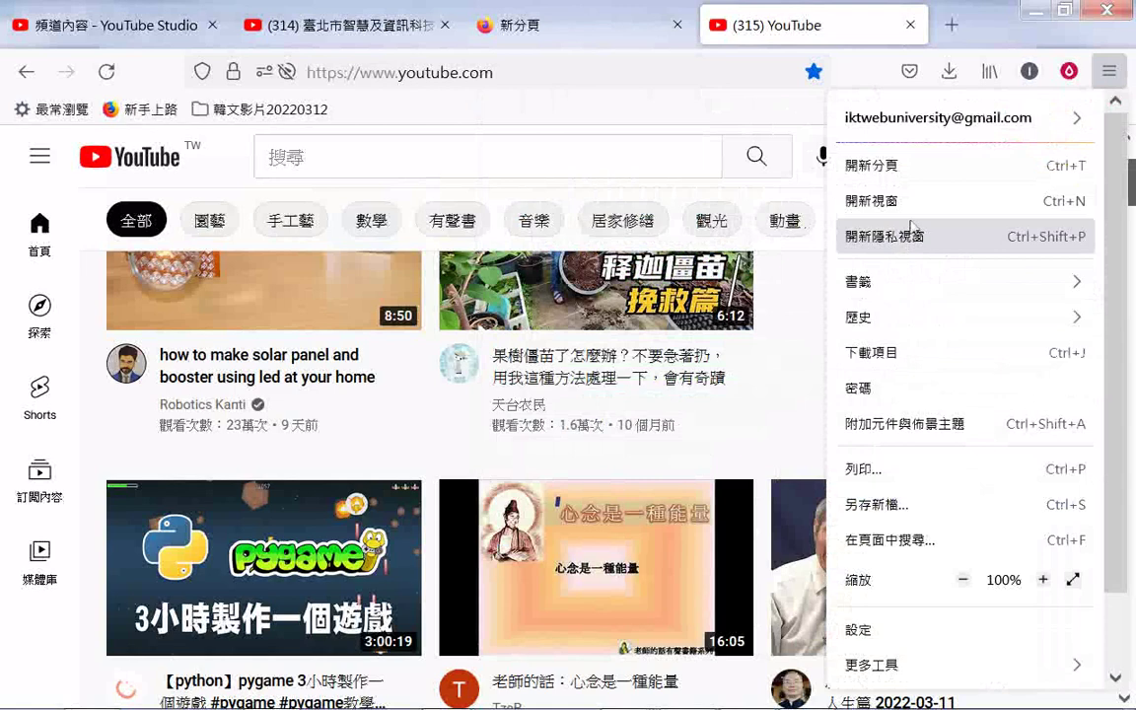
left_click(905, 282)
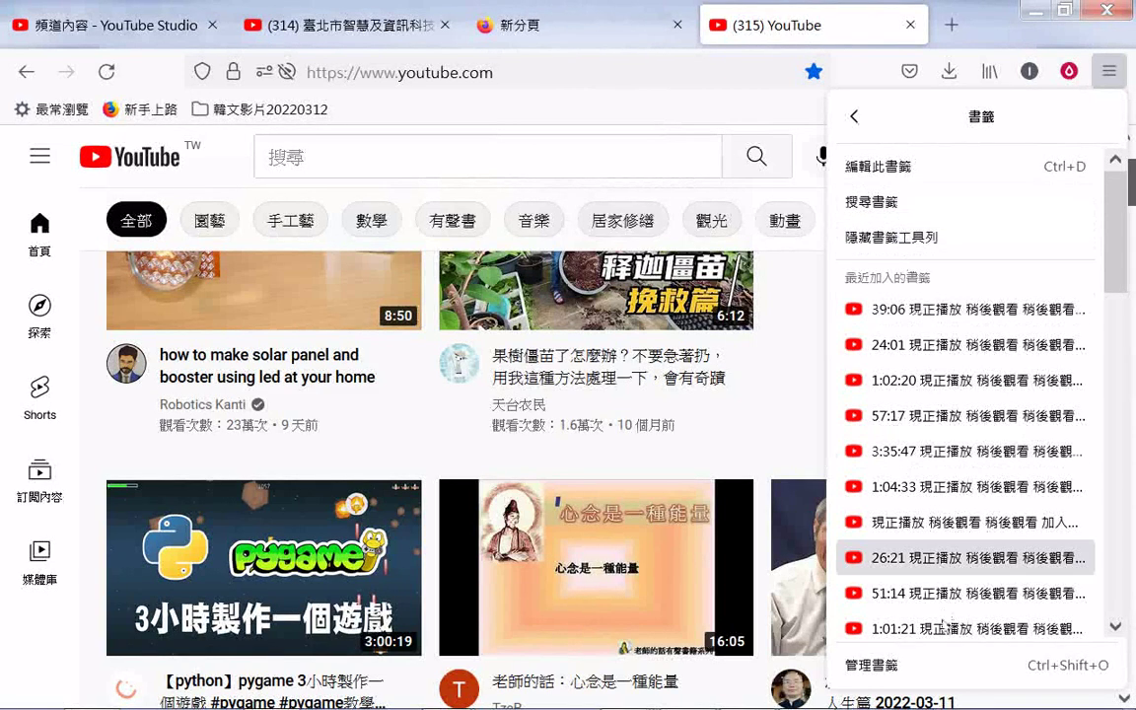
left_click(872, 665)
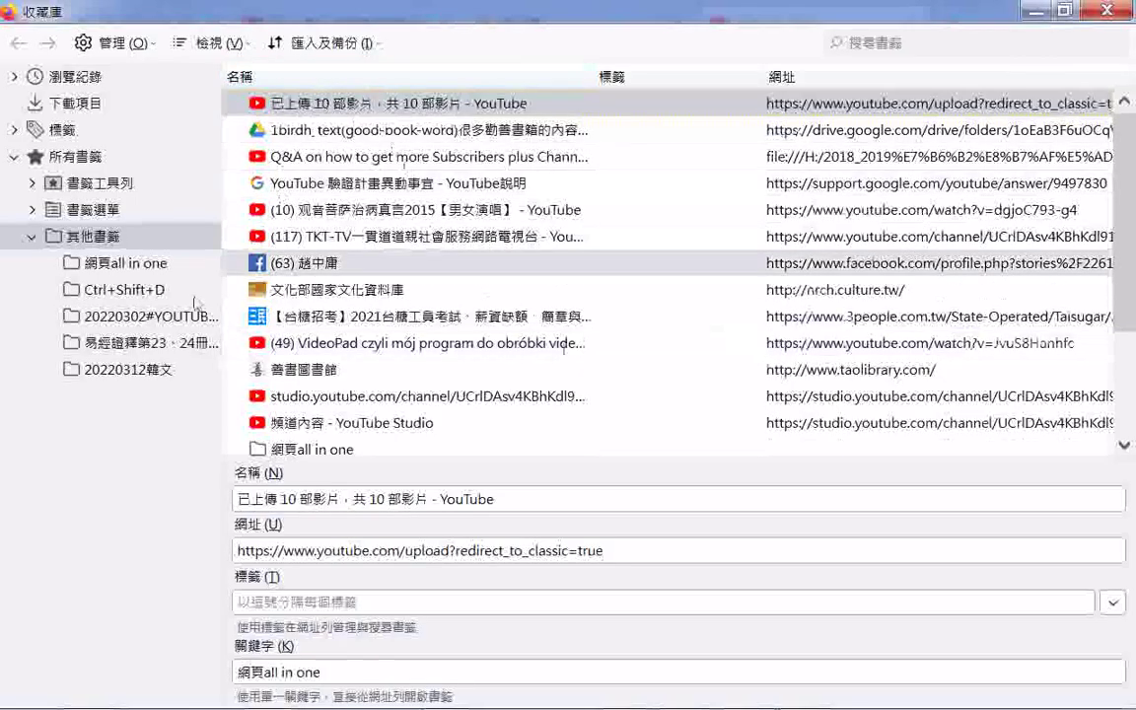
left_click(128, 369)
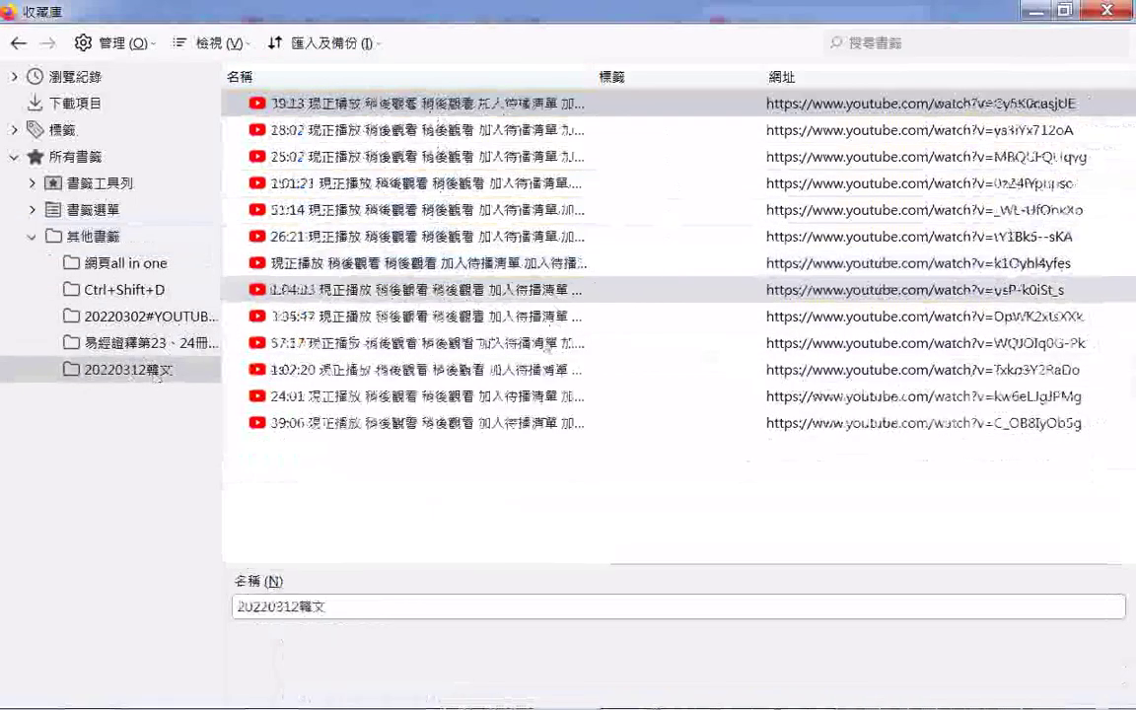
- Check the name and URL of each video bookmark from 18:02 to 39:06 in the 20220312韓文 folder, and close the library
left_click(475, 136)
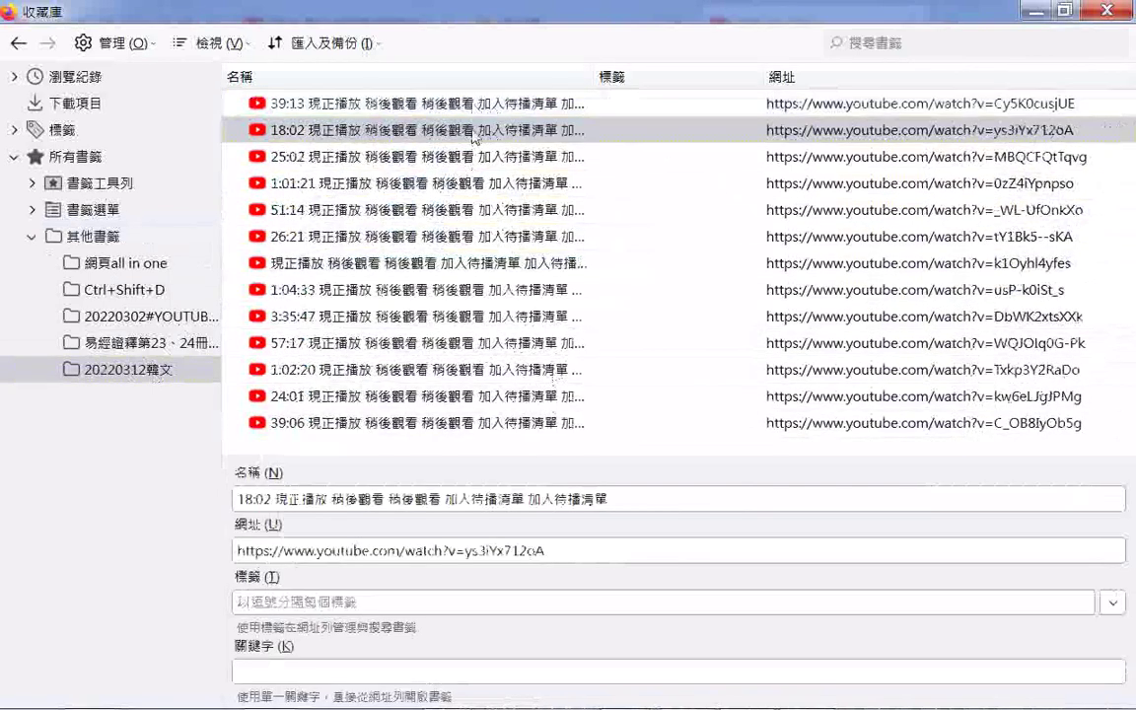
left_click(471, 160)
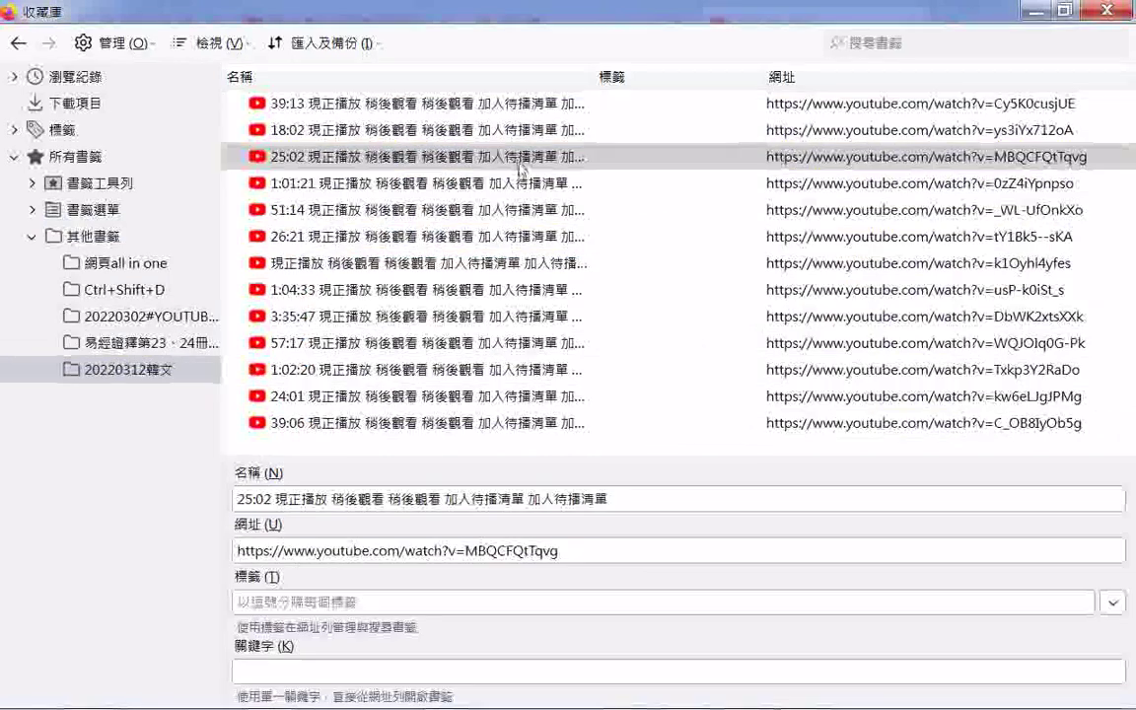
left_click(467, 184)
left_click(513, 210)
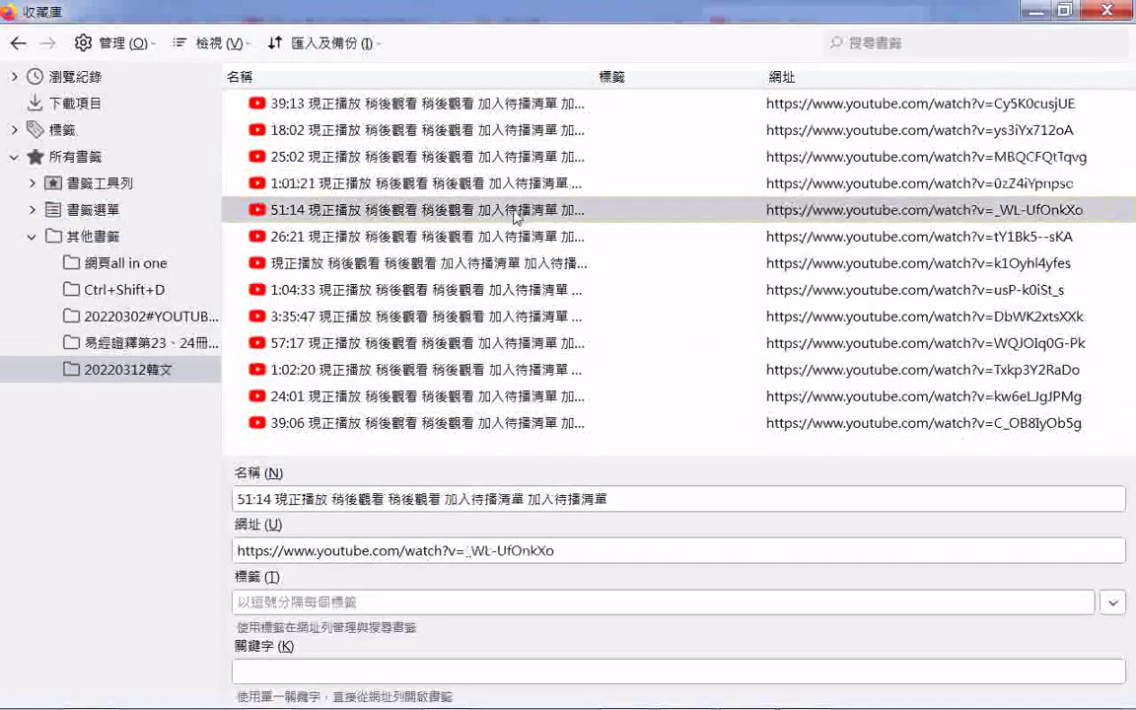
left_click(501, 237)
left_click(491, 264)
left_click(483, 292)
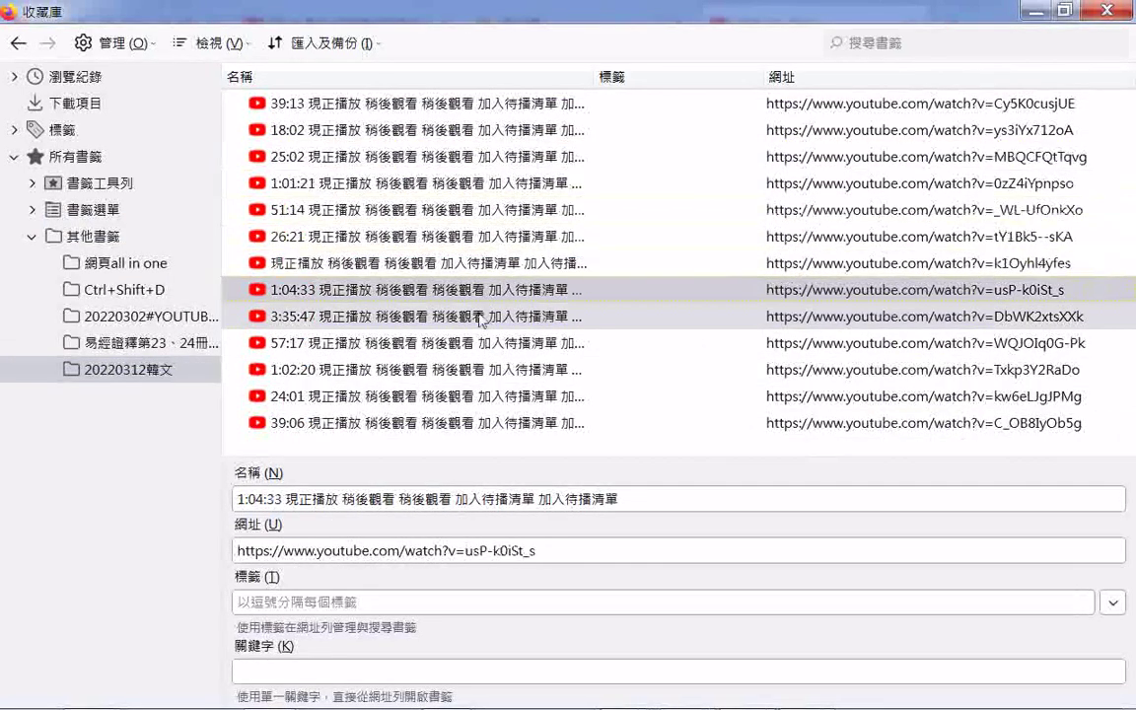
left_click(481, 316)
left_click(480, 343)
left_click(480, 370)
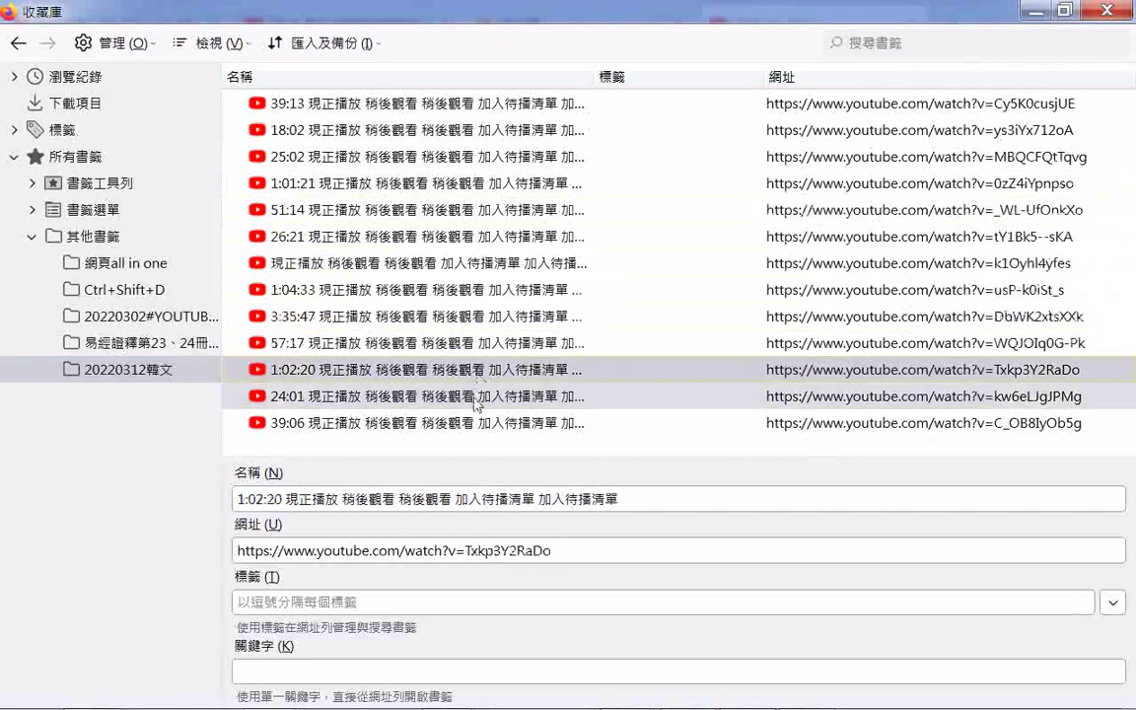
left_click(480, 396)
left_click(477, 423)
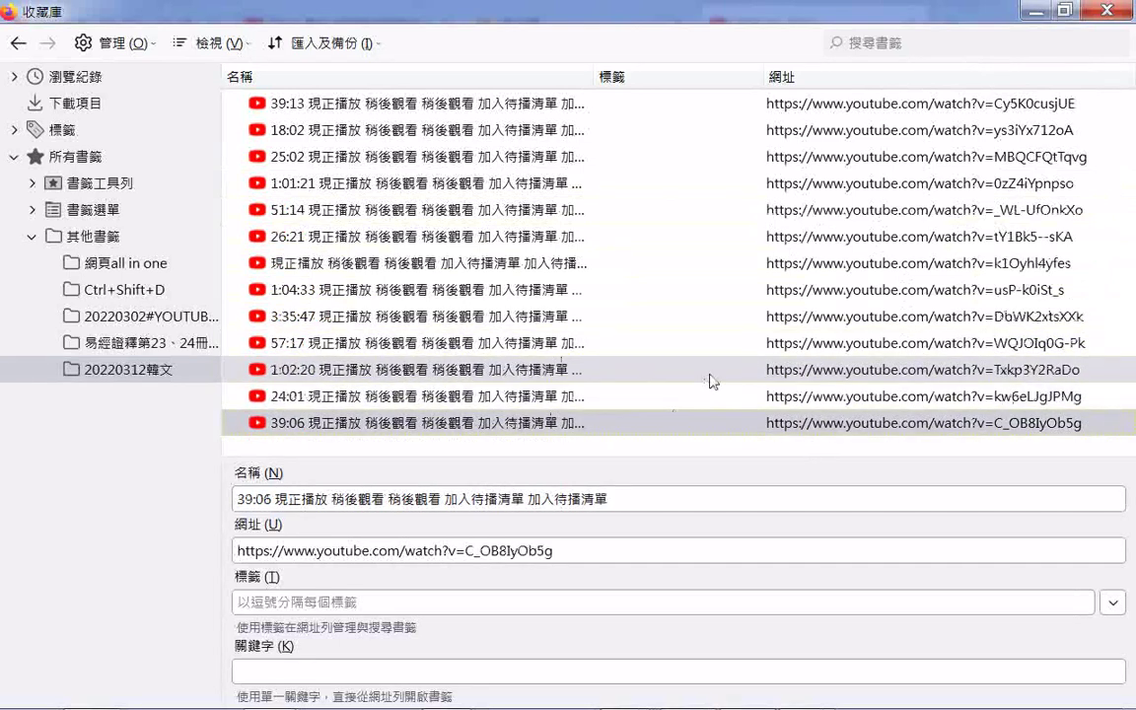
left_click(107, 418)
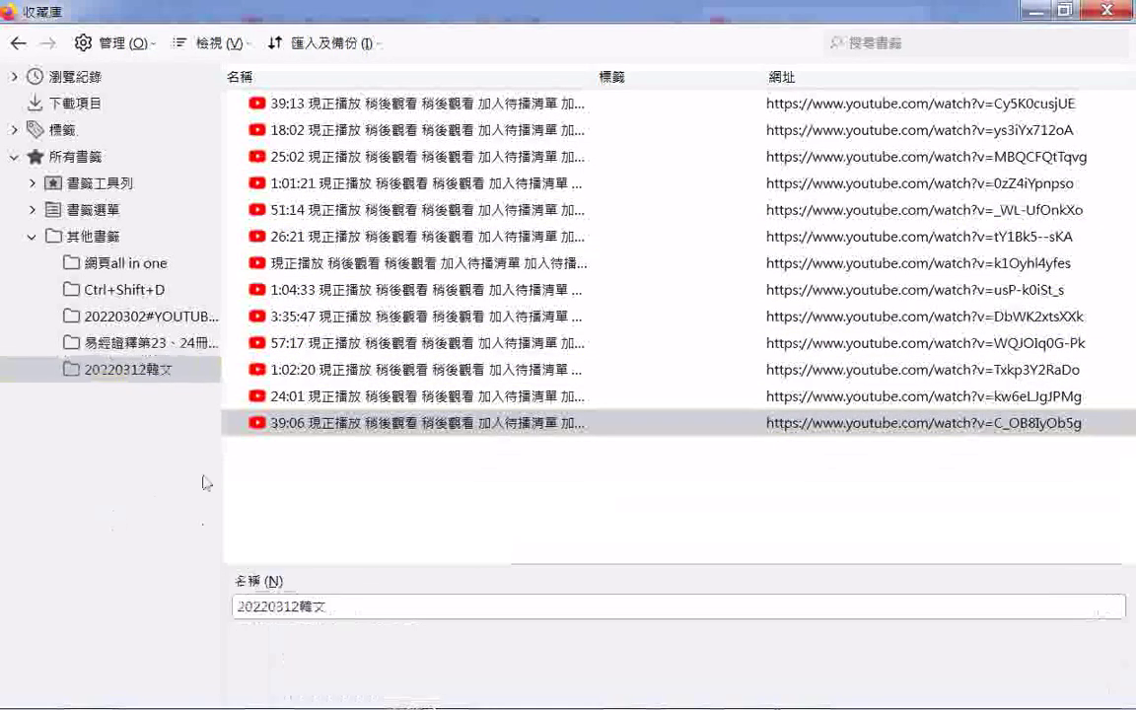
left_click(1107, 11)
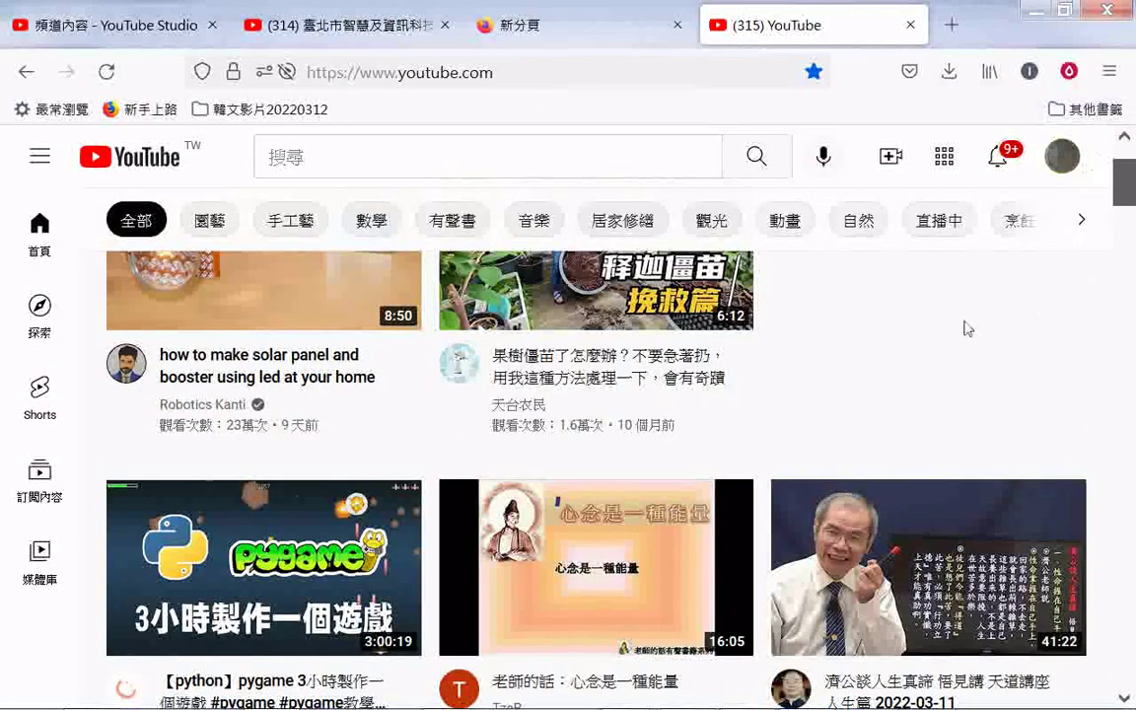